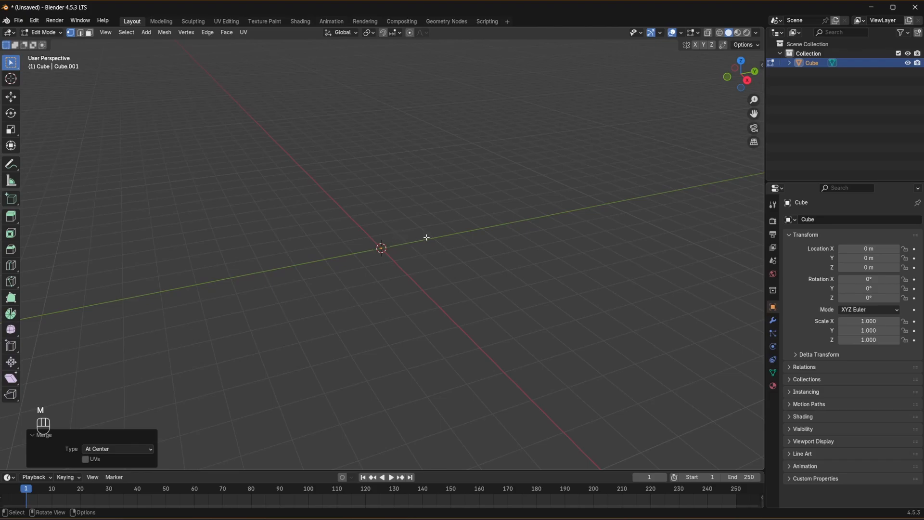
- In front view, extrude the single vertex into a zigzag trunk of edges with side branches at two fork points
key(KP_1)
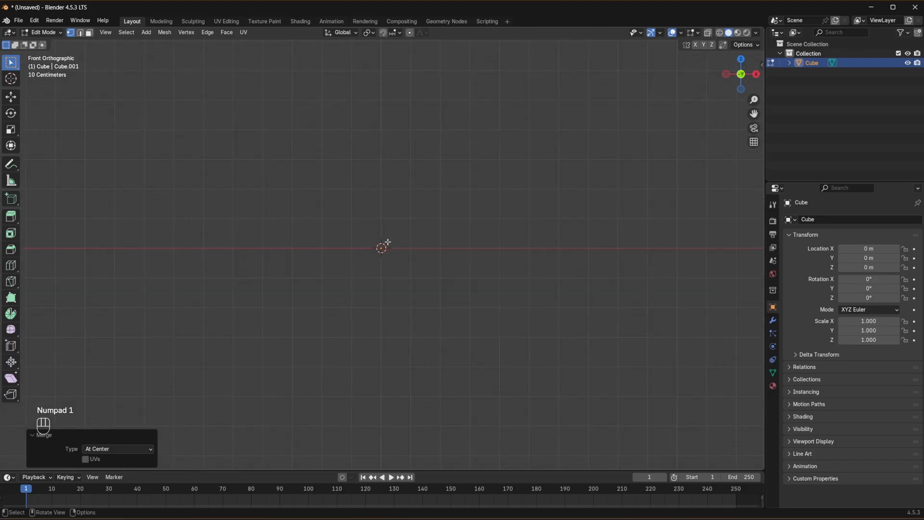
key(ctrl)
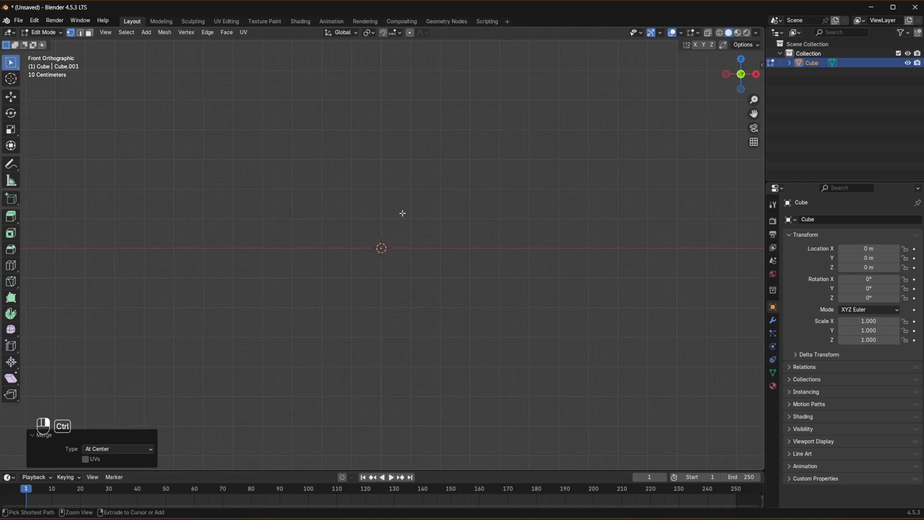
ctrl+right_click(402, 213)
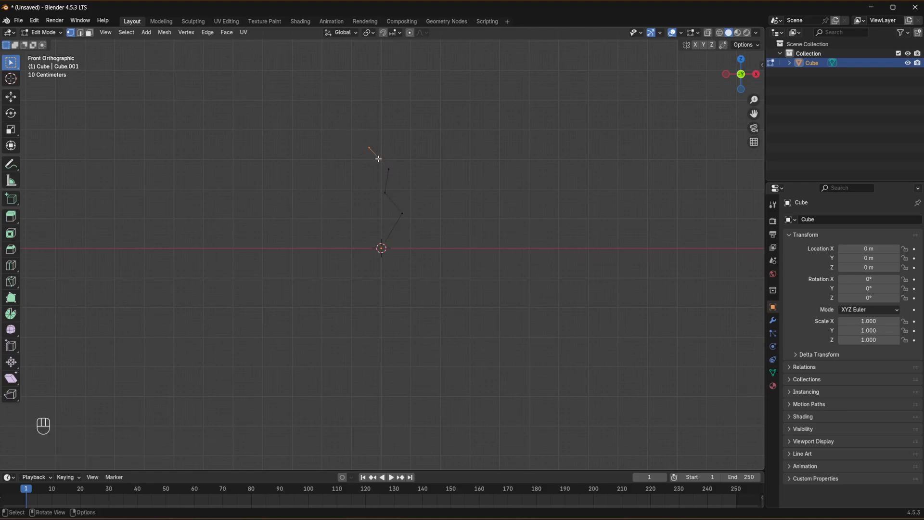
click(408, 172)
click(385, 192)
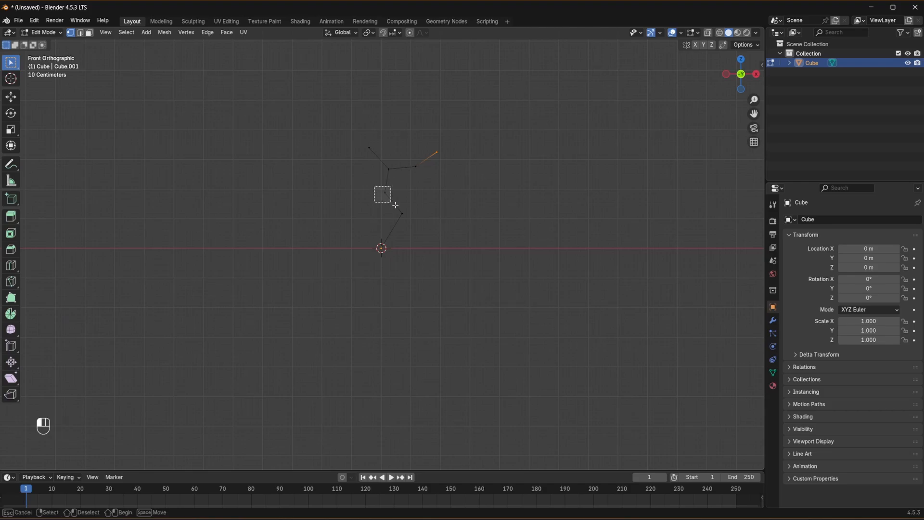
ctrl+right_click(352, 185)
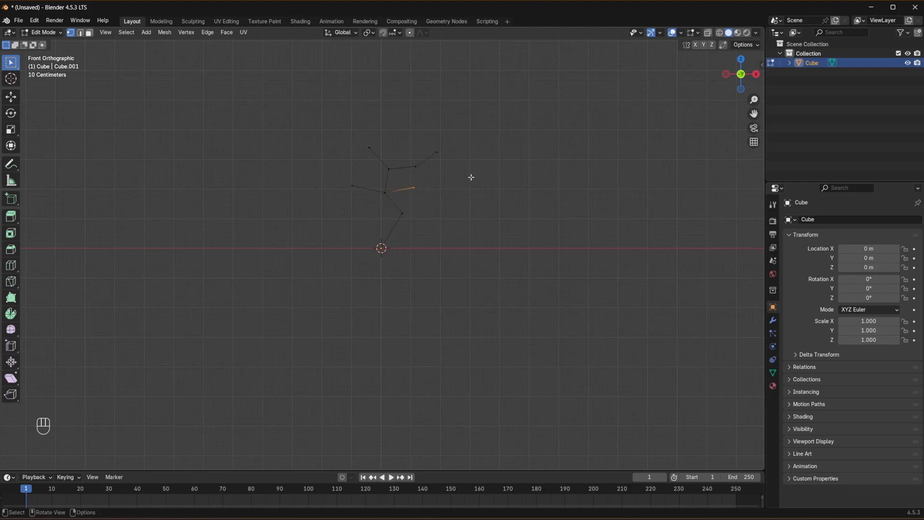
- Move the tip of the lower branch on the +X side about 0.37 m along Y and 0.1 m upward
mouse_move(471, 175)
middle_down()
mouse_move(487, 186)
mouse_move(426, 198)
mouse_move(468, 180)
middle_up()
key(g)
click(458, 193)
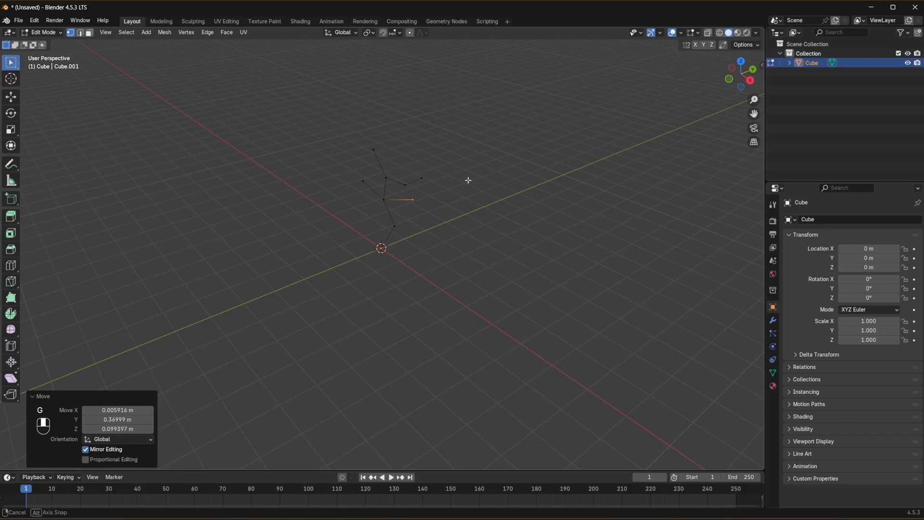
- Raise the middle vertex and the tip of the longer, two-segment upper branch
click(406, 183)
key(g)
click(419, 176)
key(g)
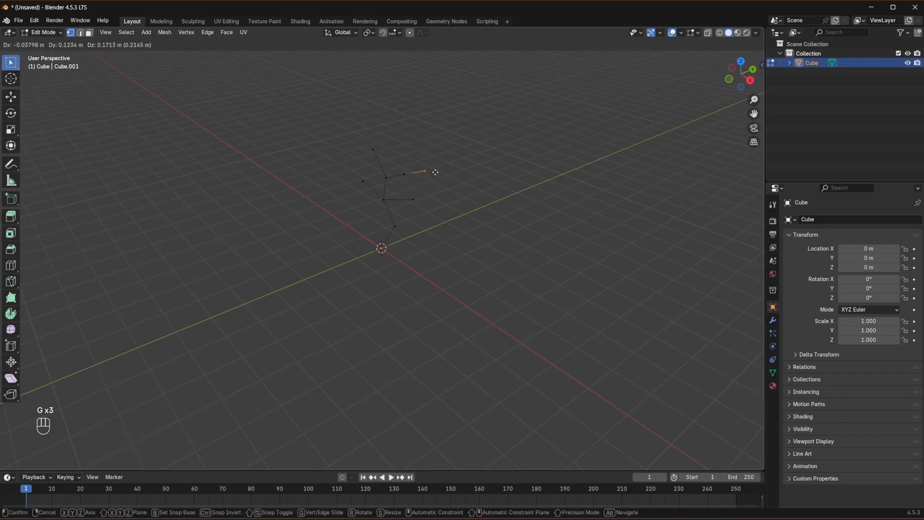
click(423, 173)
- Extrude an extra branch from the lower fork toward negative Y and adjust the position of its tip
click(380, 199)
middle_drag(381, 199, 548, 217)
key(e)
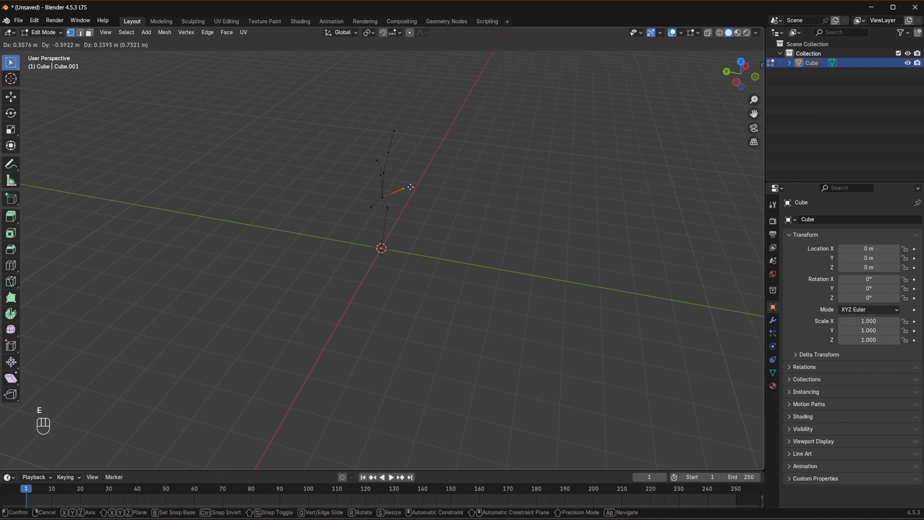
click(417, 186)
middle_drag(417, 161, 477, 147)
key(g)
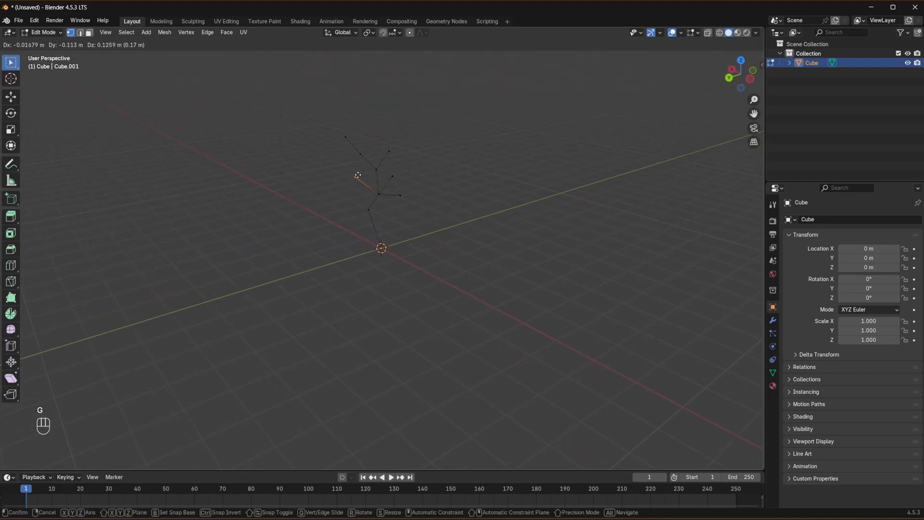
click(359, 166)
- Offset the two-segment upper branch's middle vertex and tip in depth so the branch bends in three dimensions
click(357, 152)
middle_drag(371, 153, 423, 158)
click(388, 150)
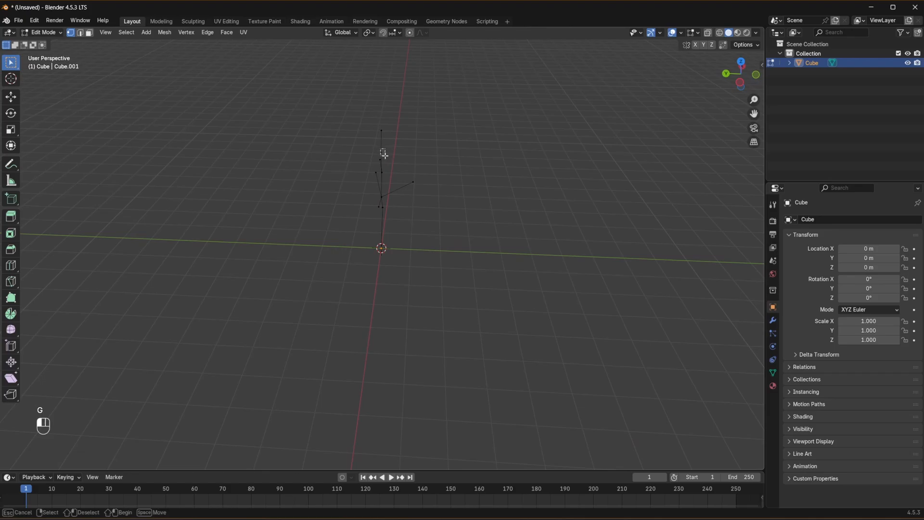
key(g)
click(403, 155)
key(g)
click(396, 155)
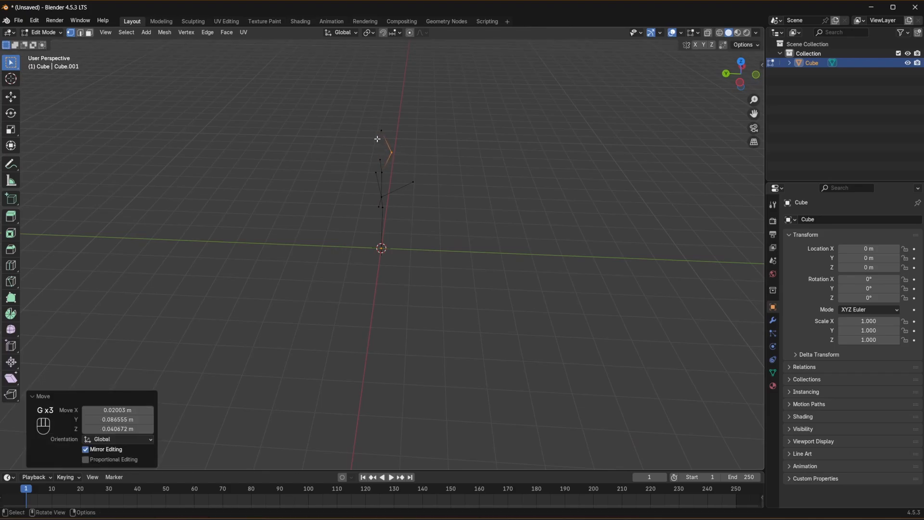
click(378, 137)
key(g)
click(380, 139)
click(427, 135)
- Select the whole branch skeleton and add a Skin modifier to it
key(KP_1)
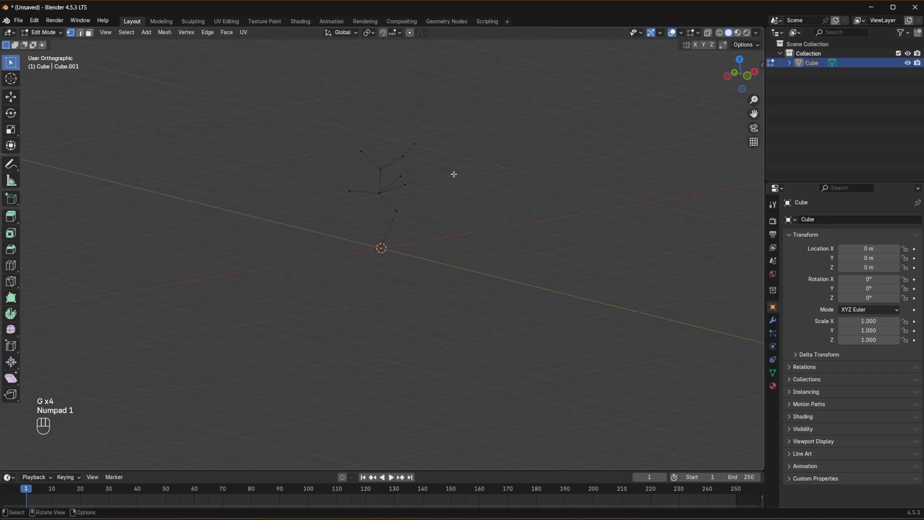
key(KP_3)
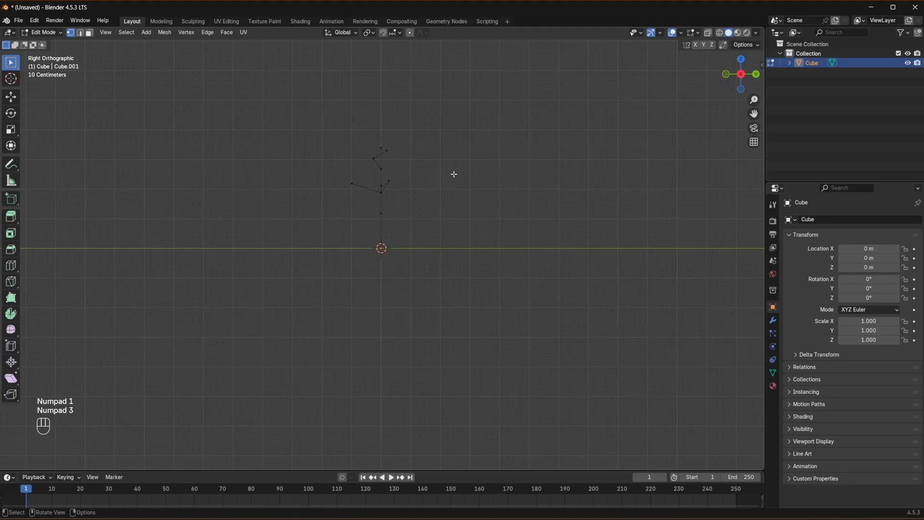
middle_drag(454, 174, 414, 167)
drag(302, 99, 493, 303)
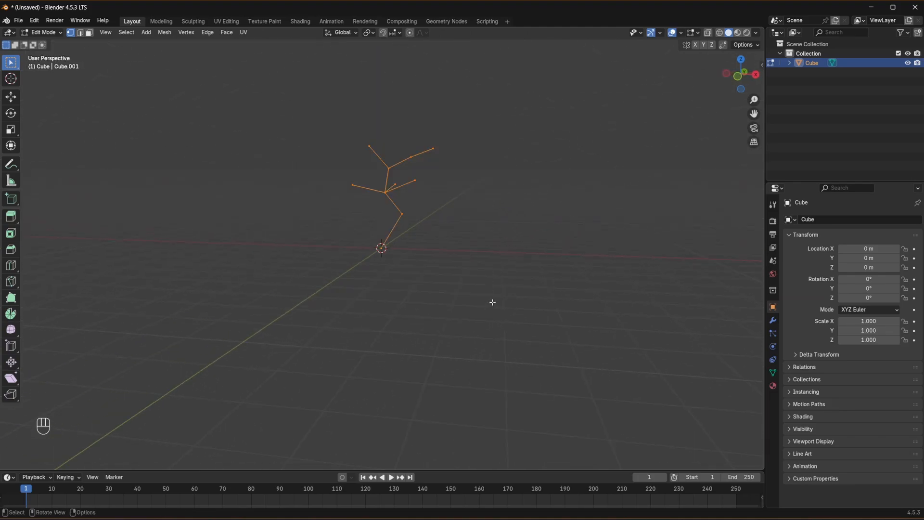
click(773, 321)
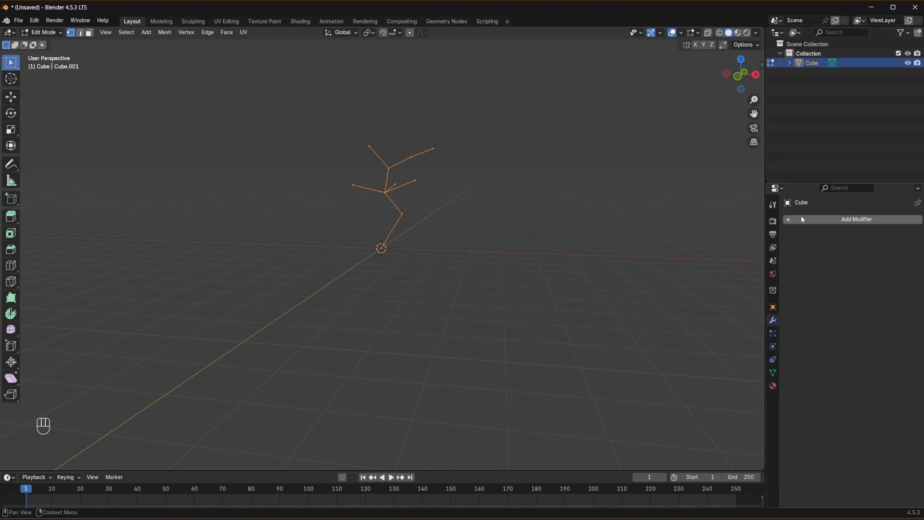
click(801, 216)
click(801, 215)
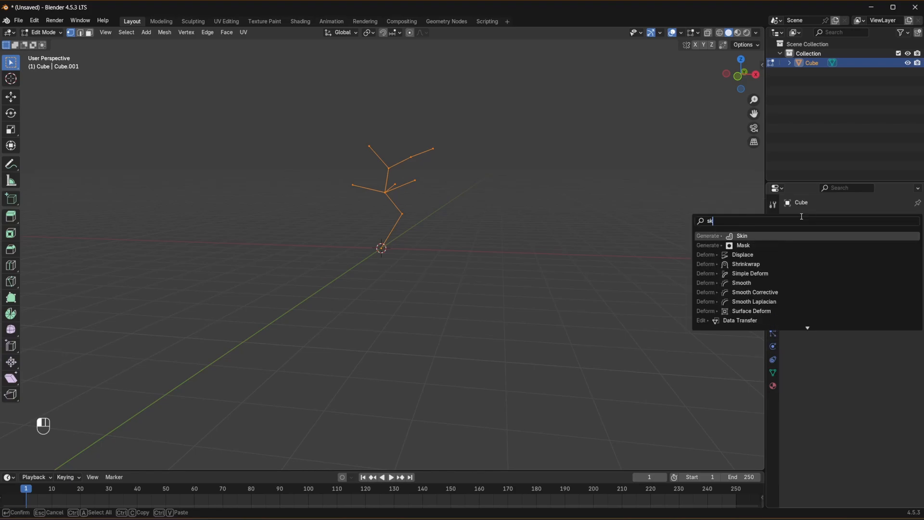
text(sk)
click(742, 235)
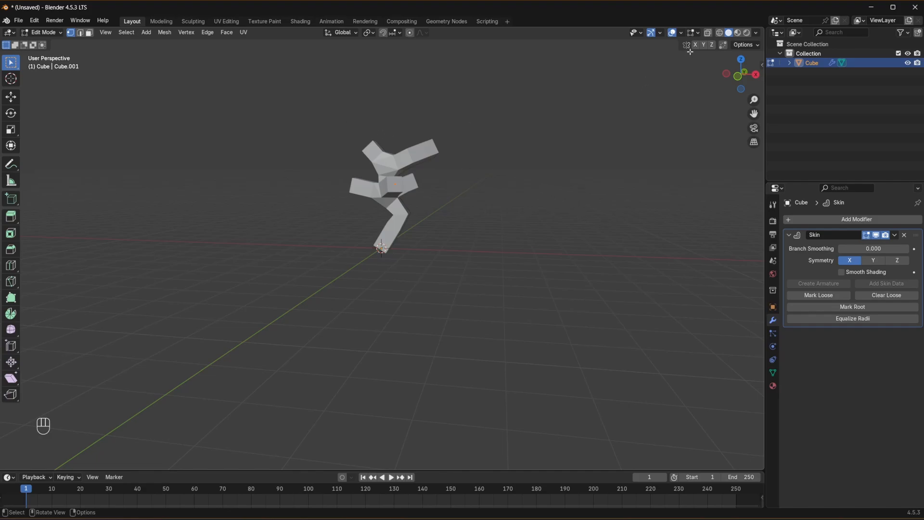
- Enable X-ray, select all the branch vertices above the trunk and scale their skin radius to about 0.25
click(708, 32)
key(b)
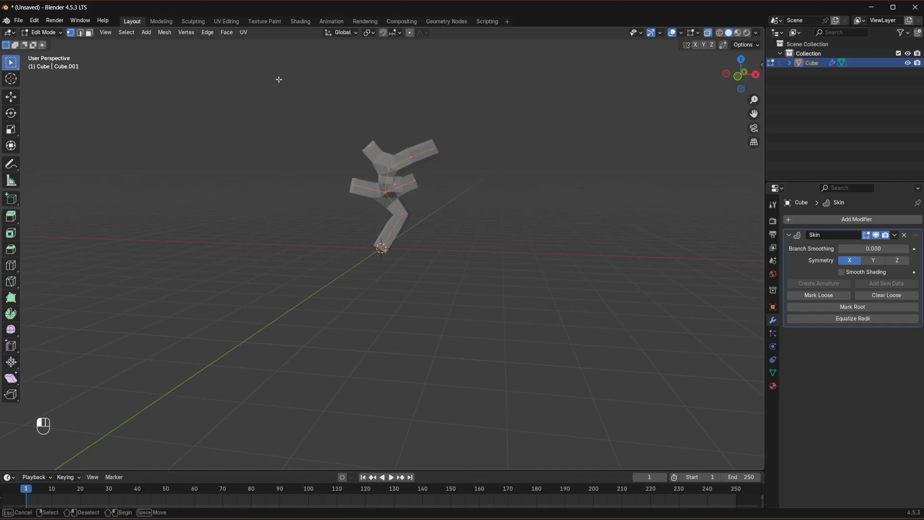
drag(276, 78, 467, 193)
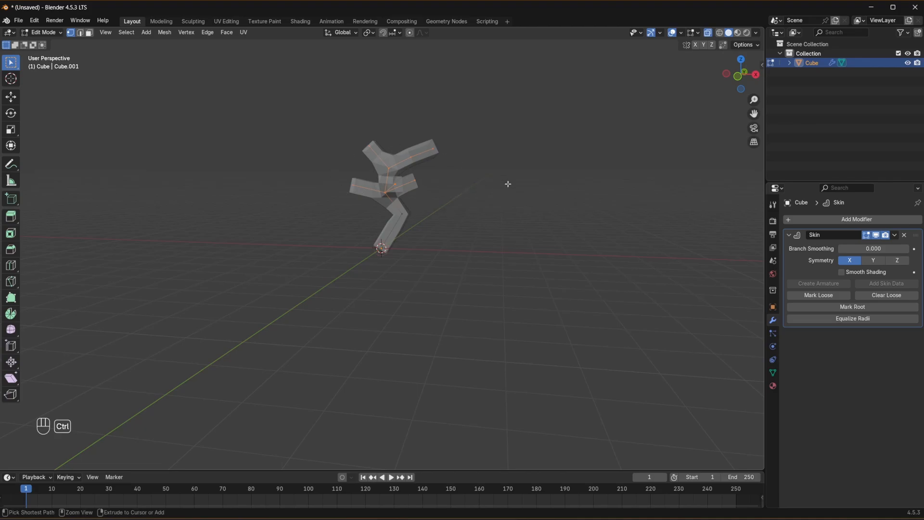
key(ctrl+a)
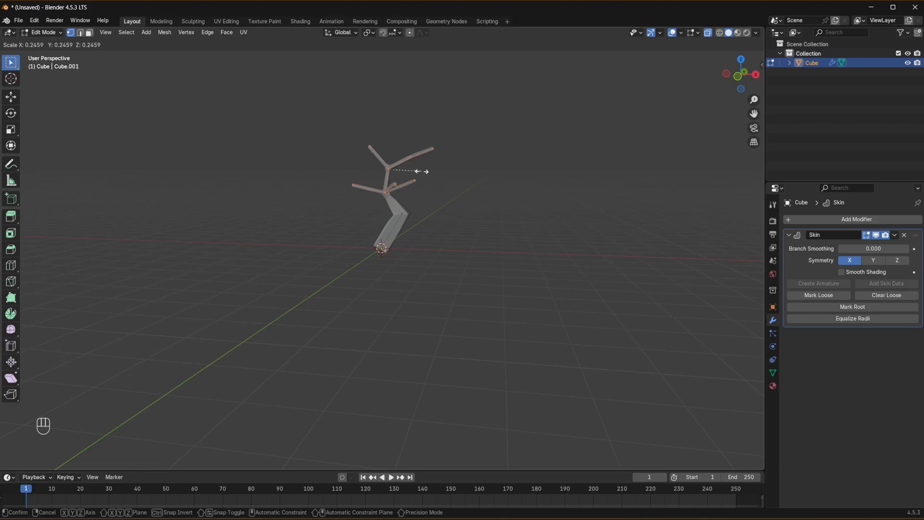
click(423, 172)
- Select the upper branch ends and reduce their skin radius further so they taper
drag(357, 128, 446, 157)
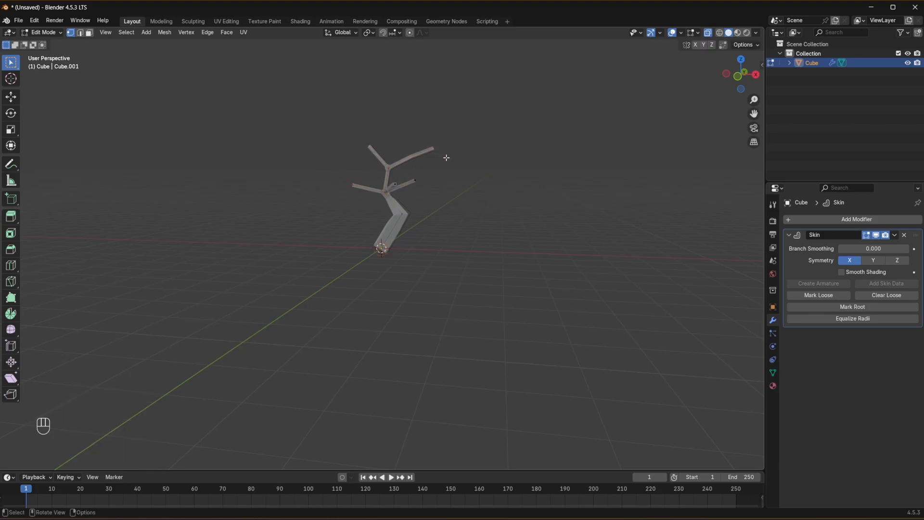
key(shift+a)
key(ctrl+a)
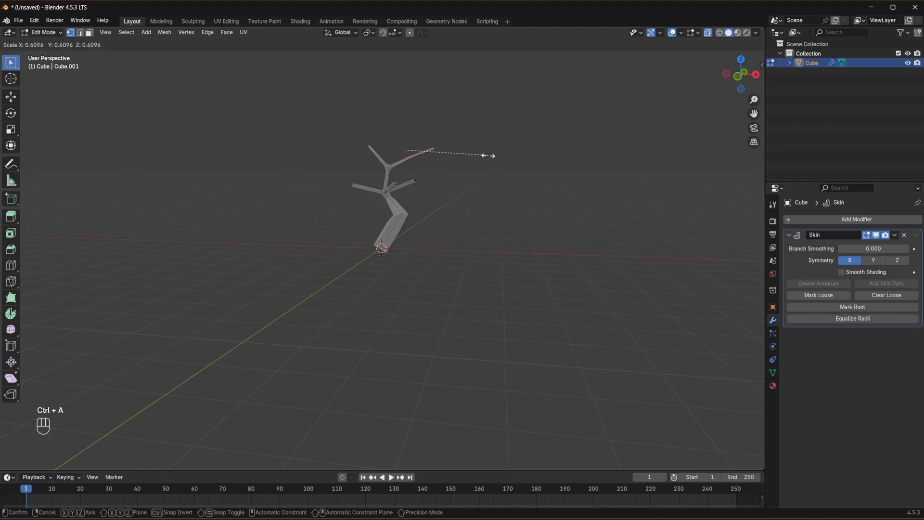
key(shift+a)
key(ctrl+a)
click(435, 144)
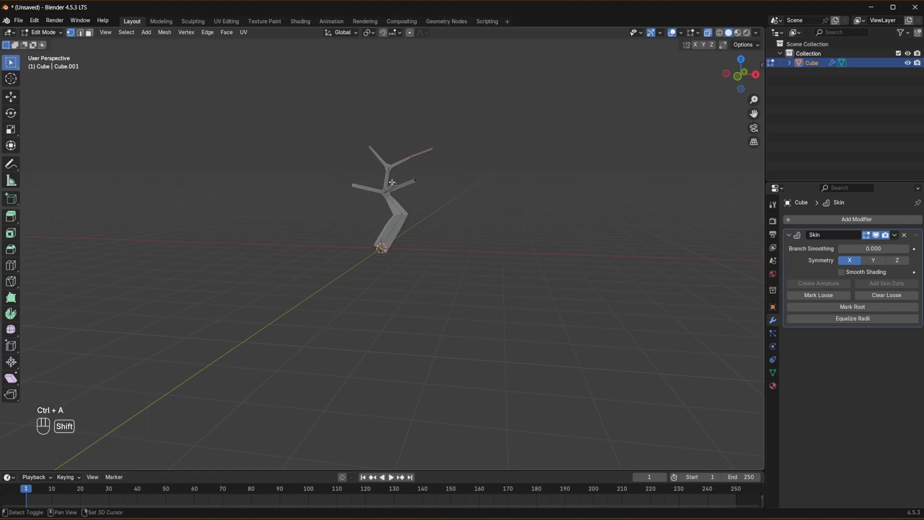
- Select the tips of the lower branches and scale their skin radius to about 0.62
key(ctrl+a)
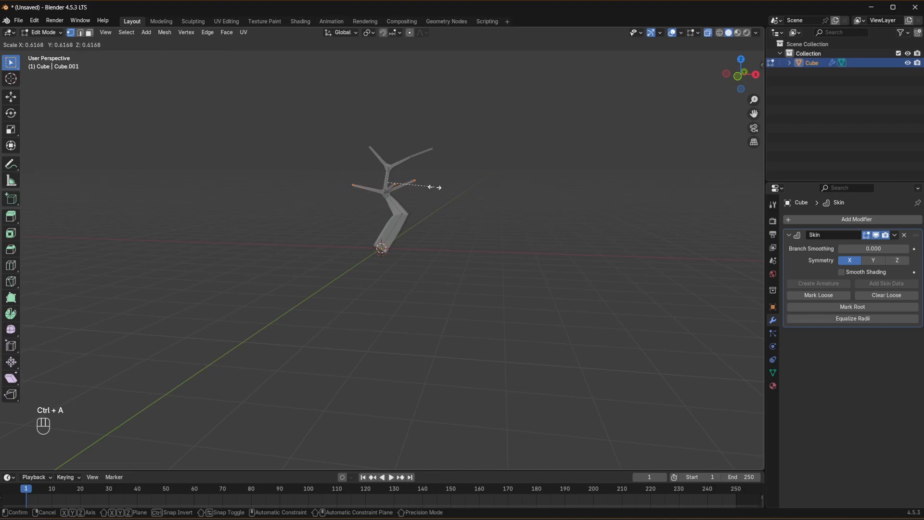
click(435, 185)
click(450, 162)
- Scale the trunk's skin radius to about 0.57, and thicken the skin at its base vertex
drag(384, 199, 446, 273)
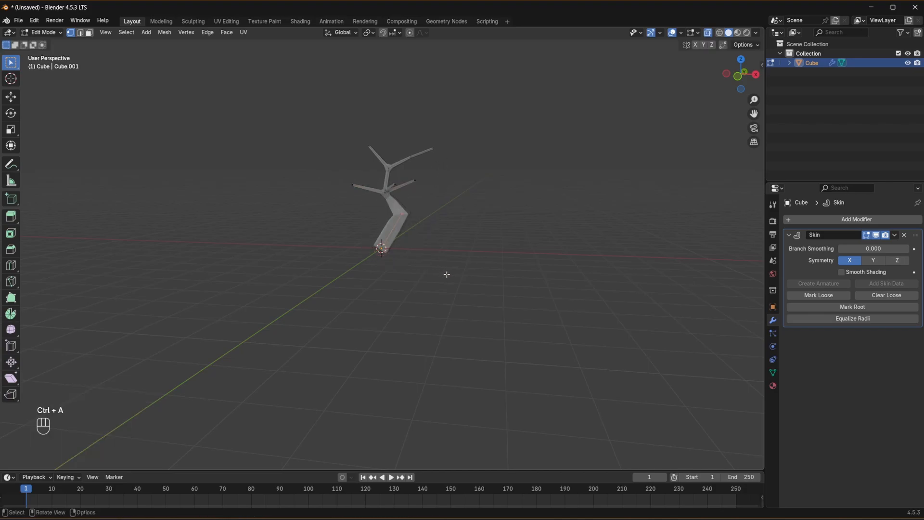
key(ctrl+a)
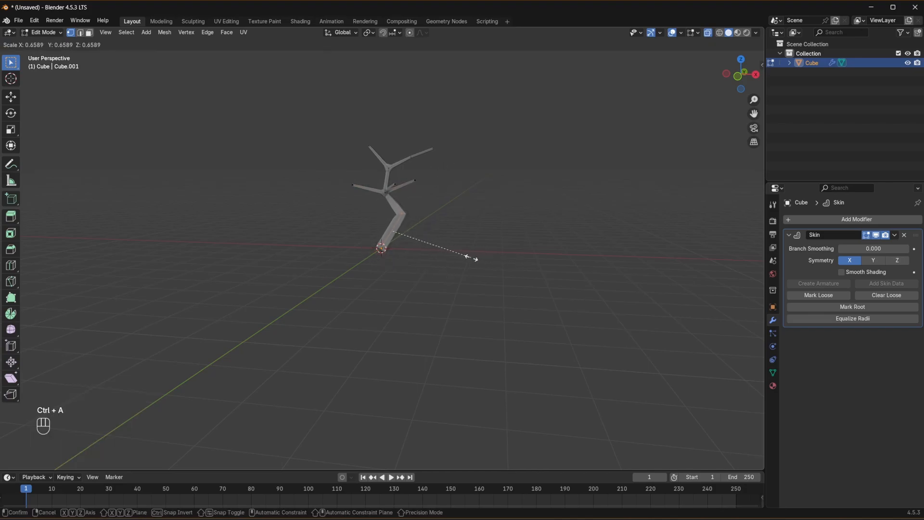
click(463, 254)
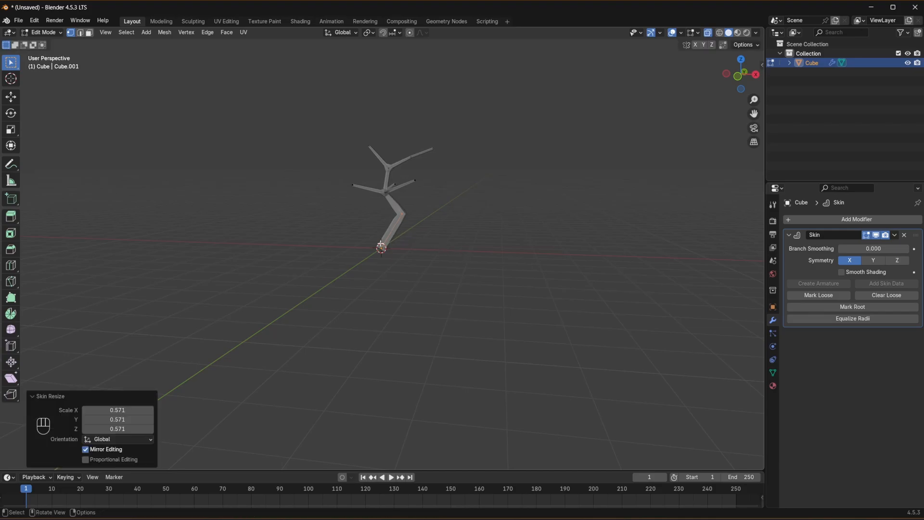
key(ctrl+a)
click(456, 274)
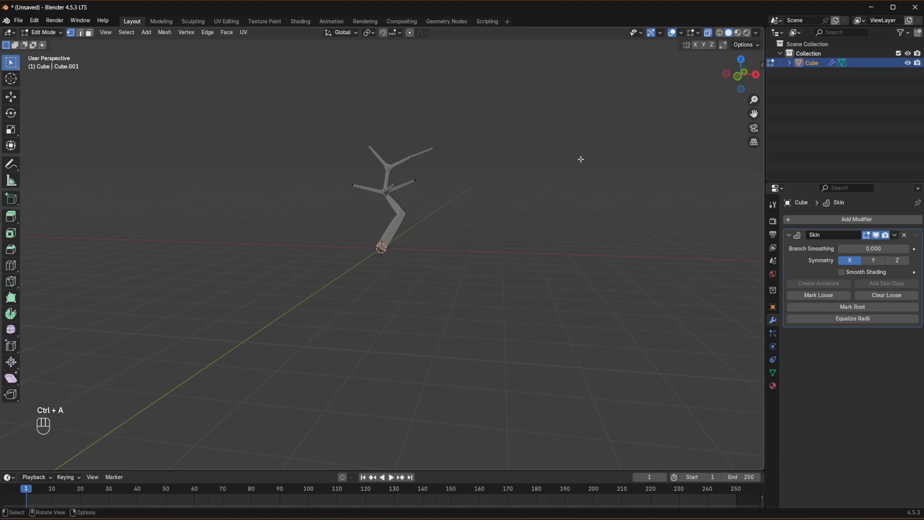
- Switch the tree to Object Mode, deselect it and turn X-ray off
middle_drag(579, 157, 607, 175)
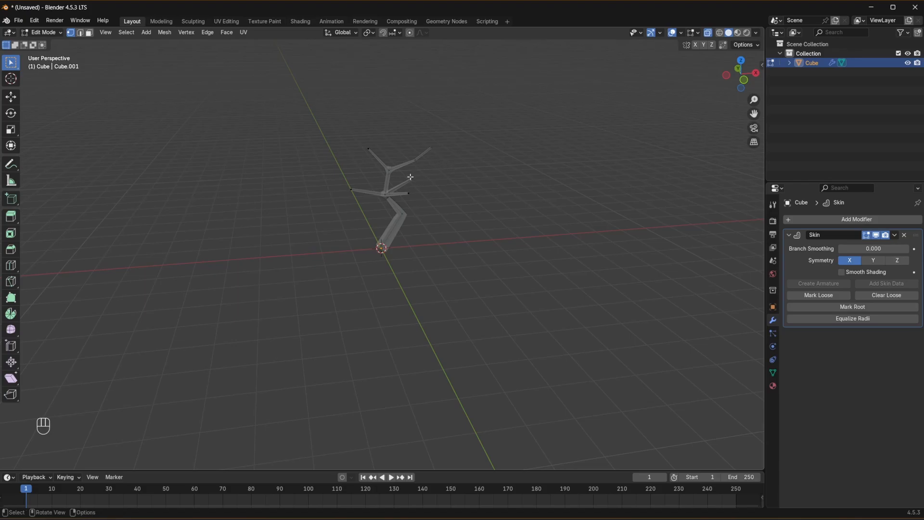
scroll(423, 148, up, 1)
shift+middle_drag(503, 126, 706, 110)
click(45, 32)
click(50, 41)
click(424, 156)
click(707, 32)
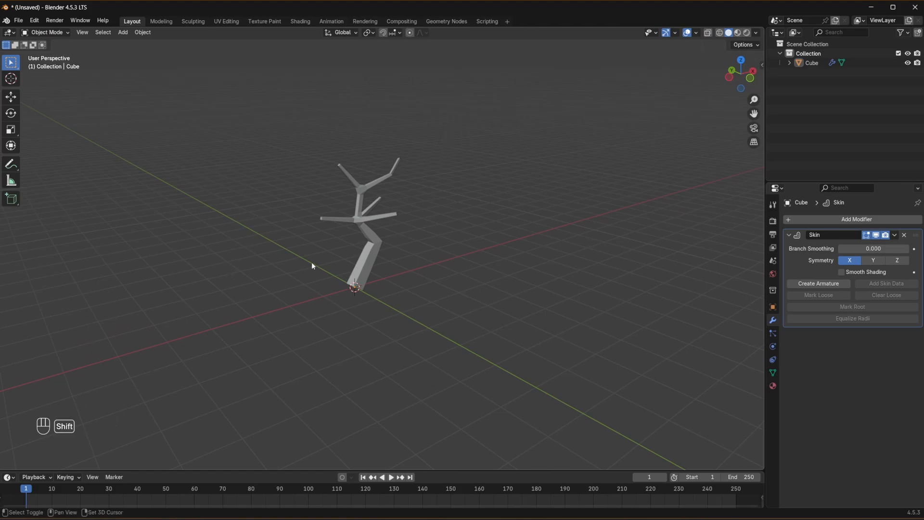
- Add an Ico Sphere mesh with 1 subdivision at the world origin
key(shift+a)
mouse_move(312, 263)
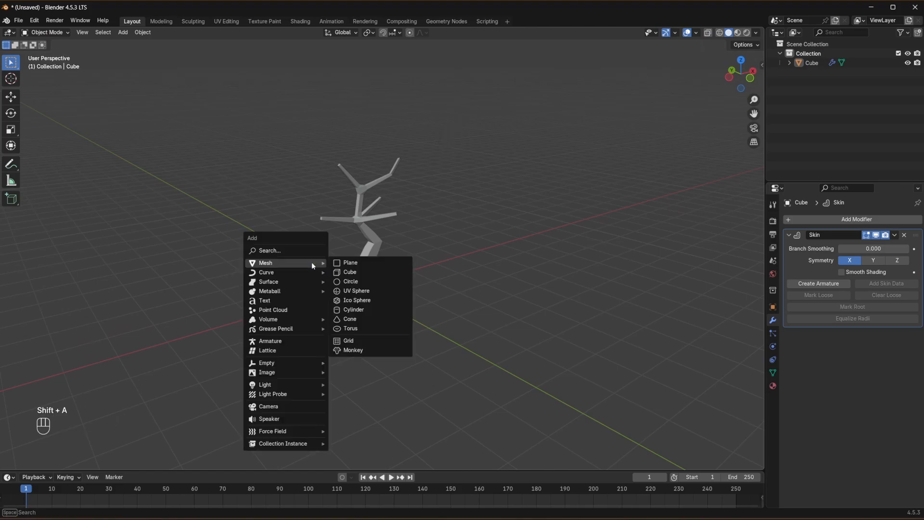
click(368, 296)
drag(122, 371, 109, 371)
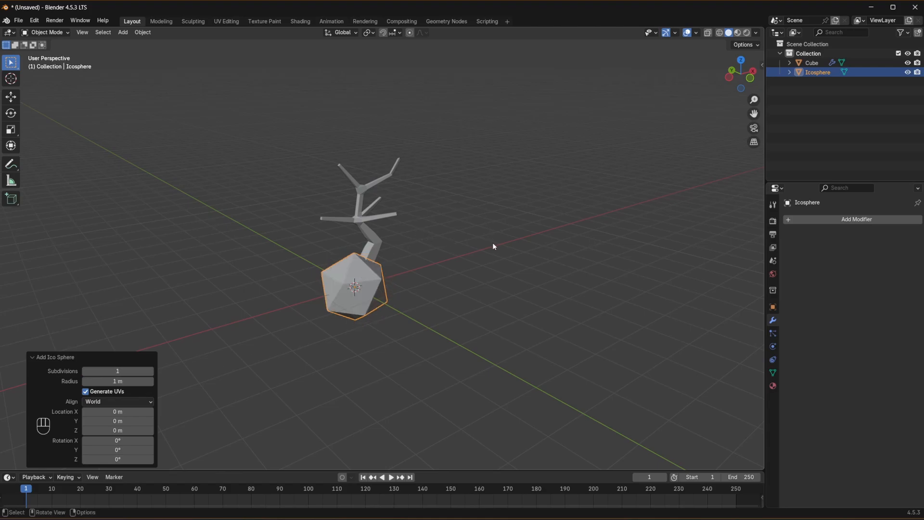
- Move the icosphere onto the tip of the upper branch along positive X, scaling it down and adjusting its placement
key(KP_1)
key(g)
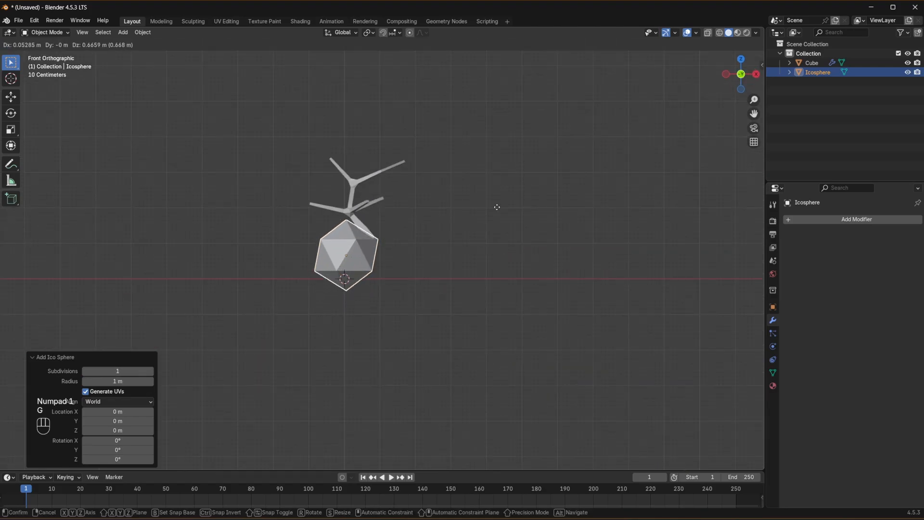
click(547, 114)
key(s)
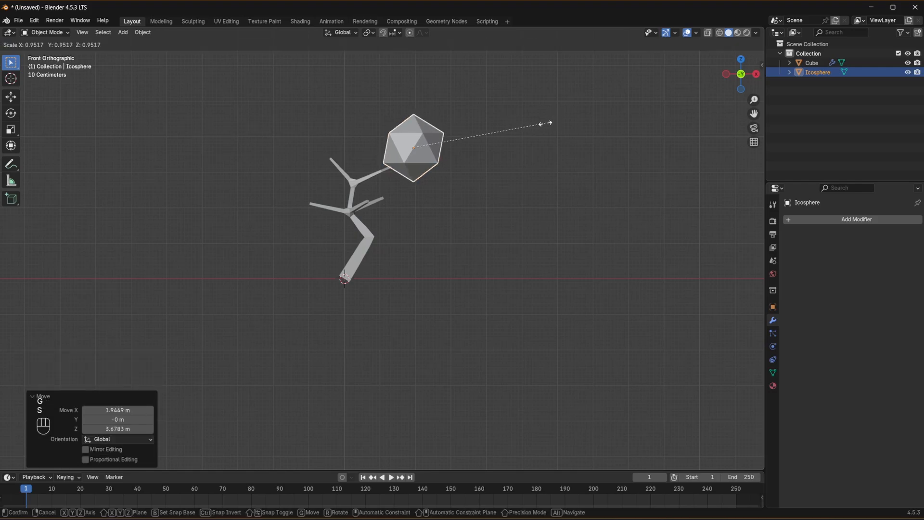
key(g)
click(489, 146)
key(KP_3)
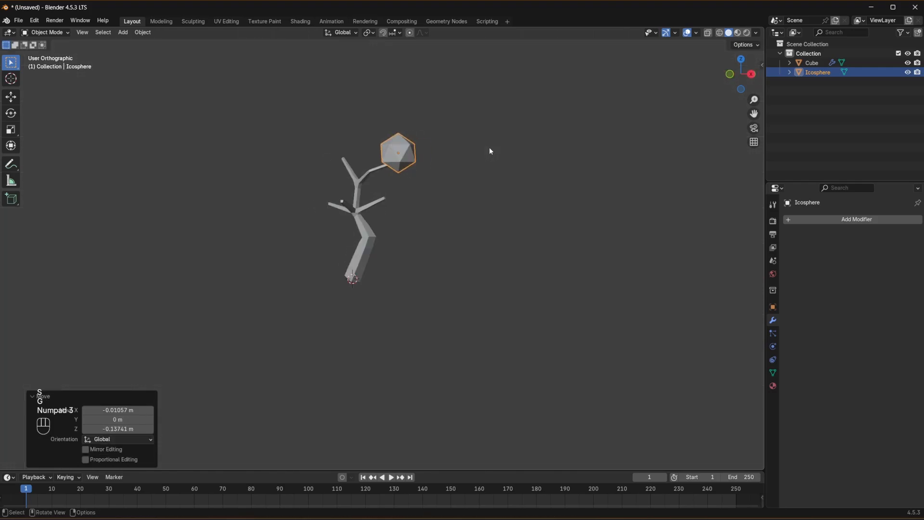
middle_drag(434, 161, 530, 174)
key(g)
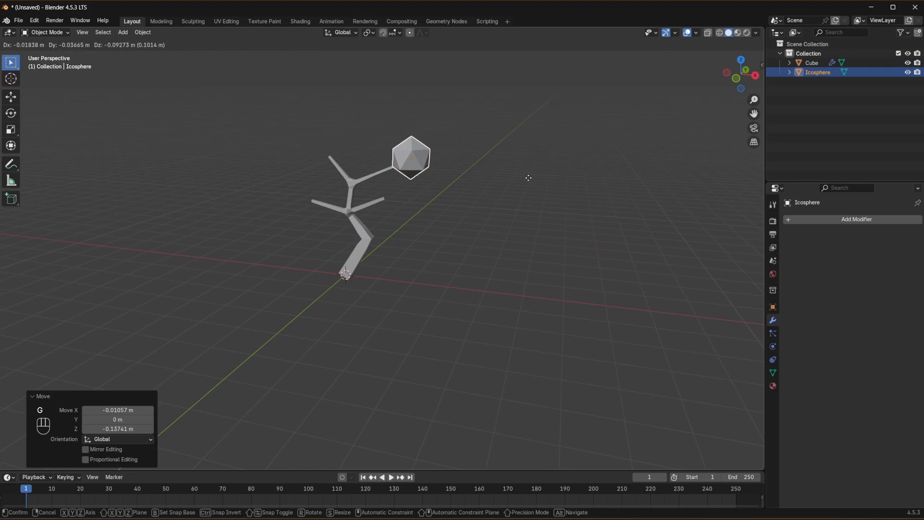
click(516, 121)
- Duplicate the icosphere onto the other upper branch tip, shrink the copy and rotate it about -42.6° in front view
key(KP_1)
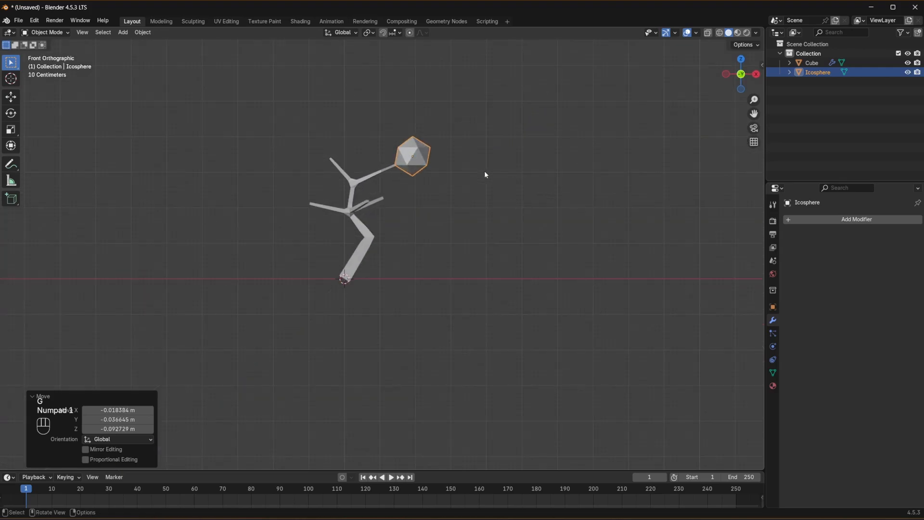
key(shift+d)
click(398, 168)
key(s)
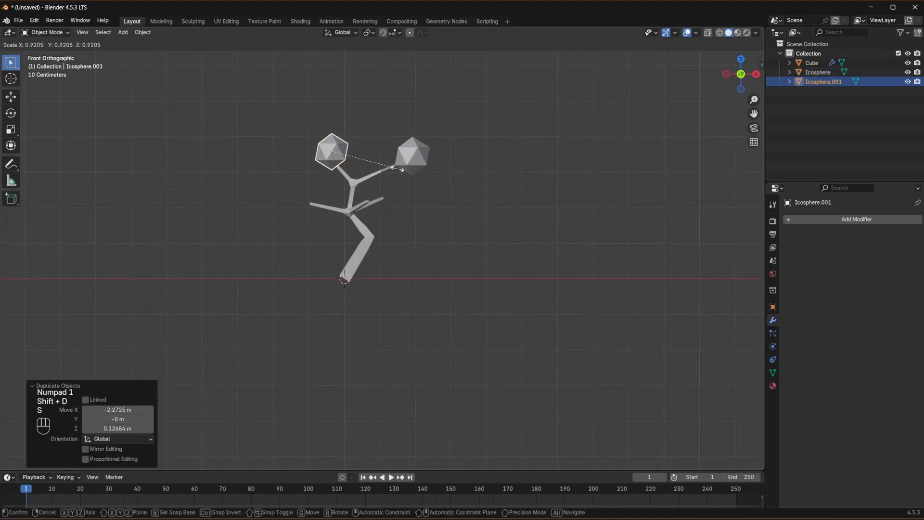
click(380, 167)
key(r)
click(381, 134)
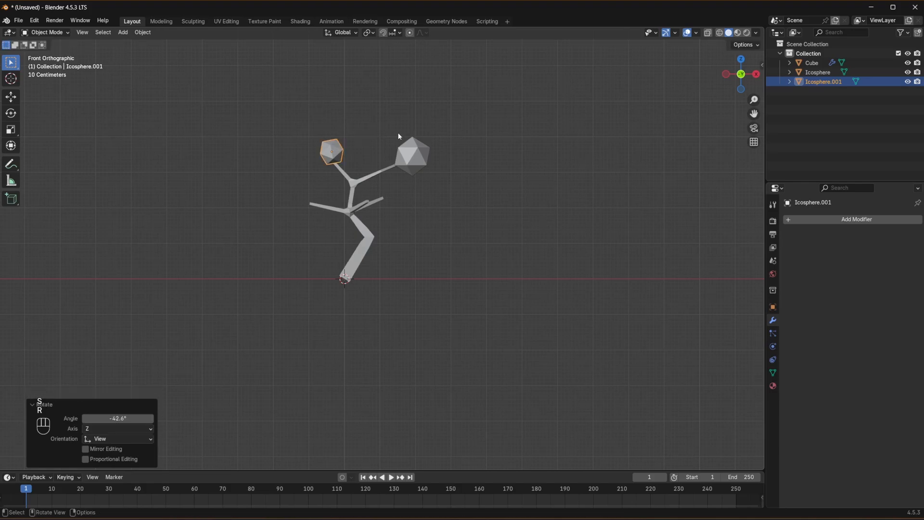
- Scale the copied icosphere up by about 1.69 and rotate it to a different angle
key(KP_3)
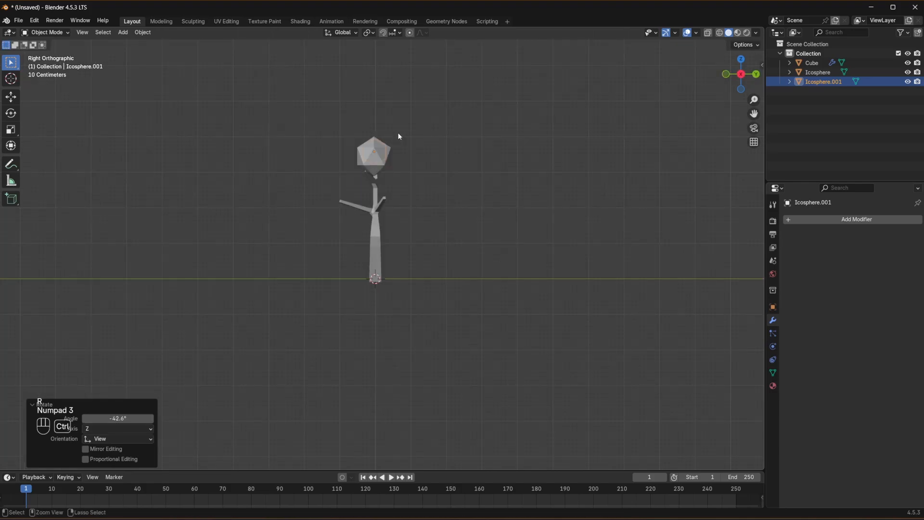
key(ctrl+KP_3)
click(440, 169)
middle_drag(439, 170, 333, 155)
click(333, 154)
key(s)
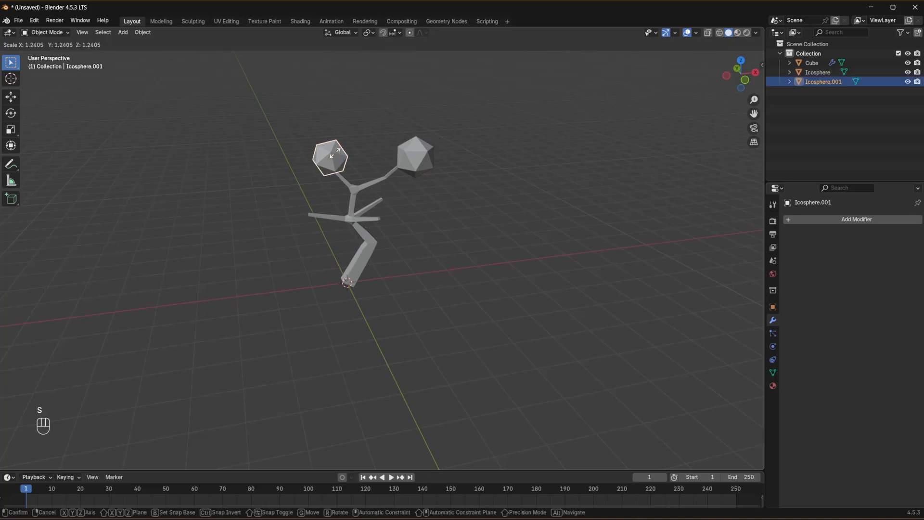
click(327, 150)
key(r)
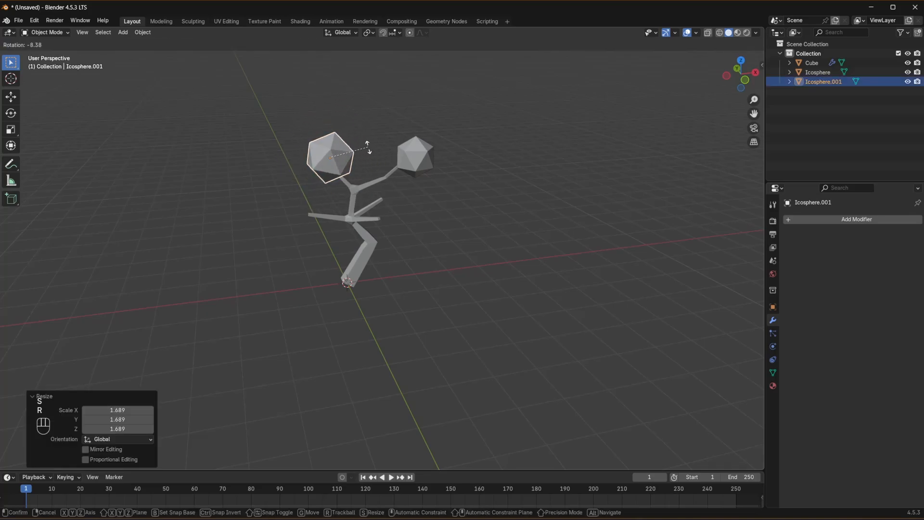
click(366, 137)
- Duplicate the original icosphere and place the copy on the lower branch tip directly below it in front view
click(425, 123)
click(423, 165)
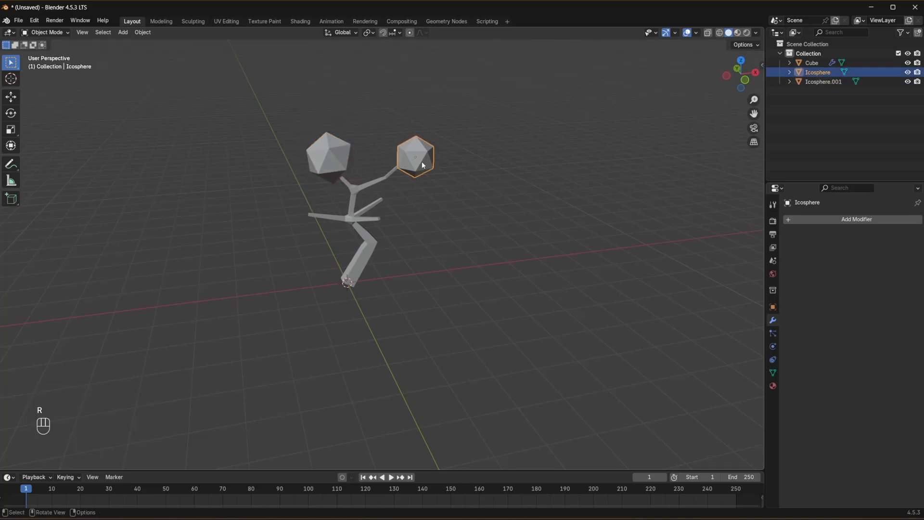
key(KP_1)
key(shift+d)
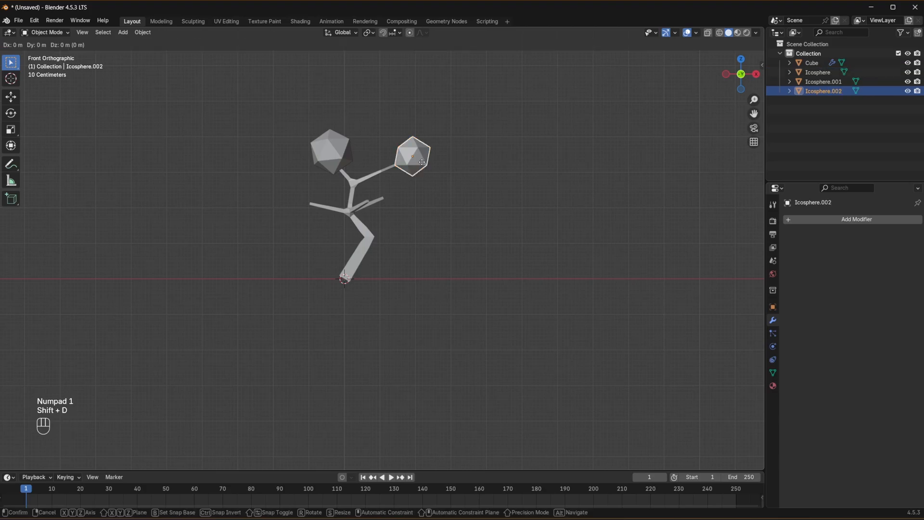
click(402, 203)
- Shrink the new lower icosphere slightly and rotate it about -50.2°
key(KP_3)
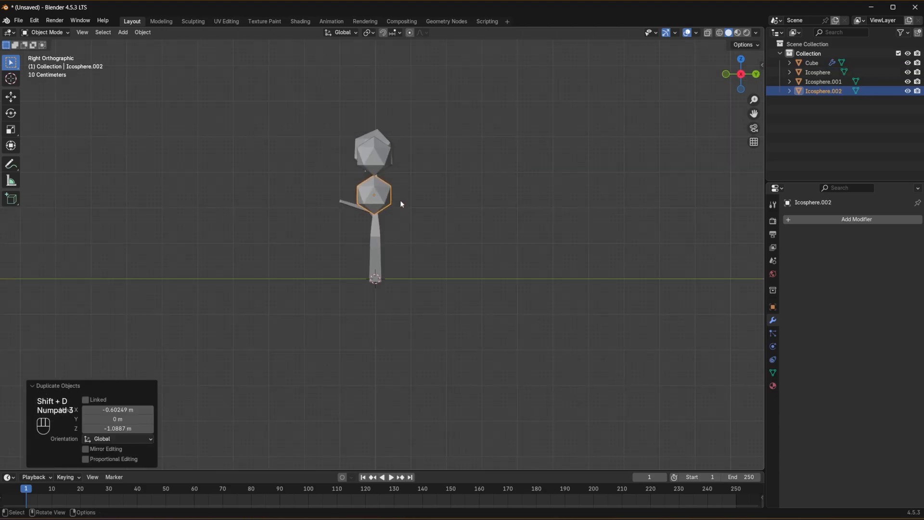
key(s)
click(397, 200)
middle_drag(400, 200, 519, 227)
key(r)
click(464, 124)
- Duplicate the lower icosphere onto the opposite lower branch tip, about -2.1 m along X, and rotate it about -42.1°
middle_drag(464, 124, 561, 183)
key(shift+d)
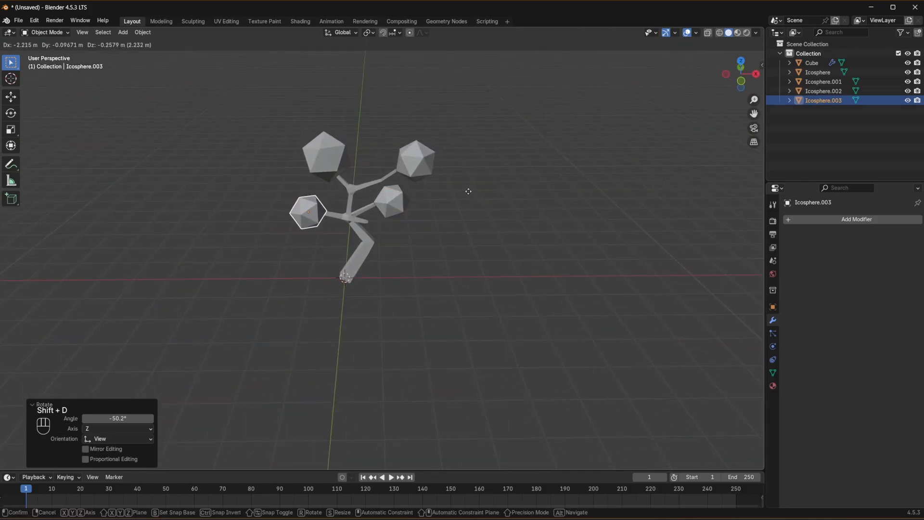
click(473, 191)
key(KP_1)
key(KP_3)
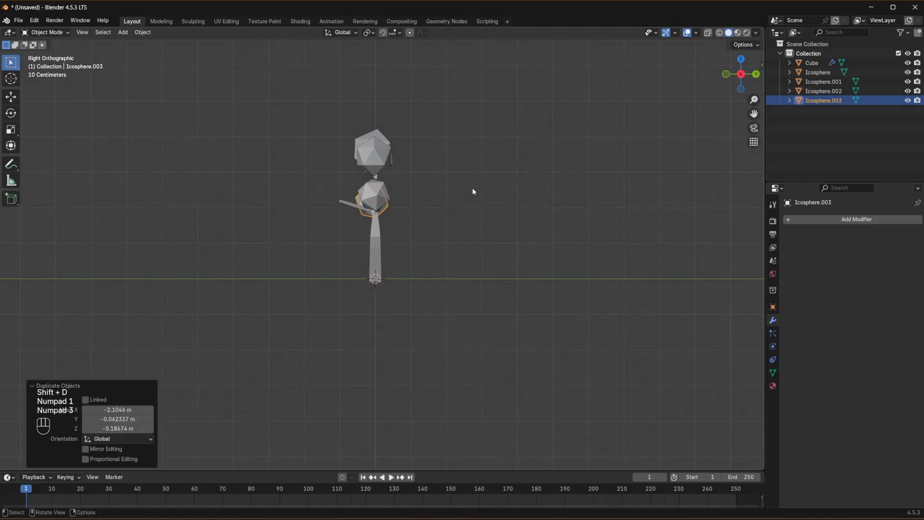
middle_drag(480, 190, 547, 199)
key(r)
click(442, 191)
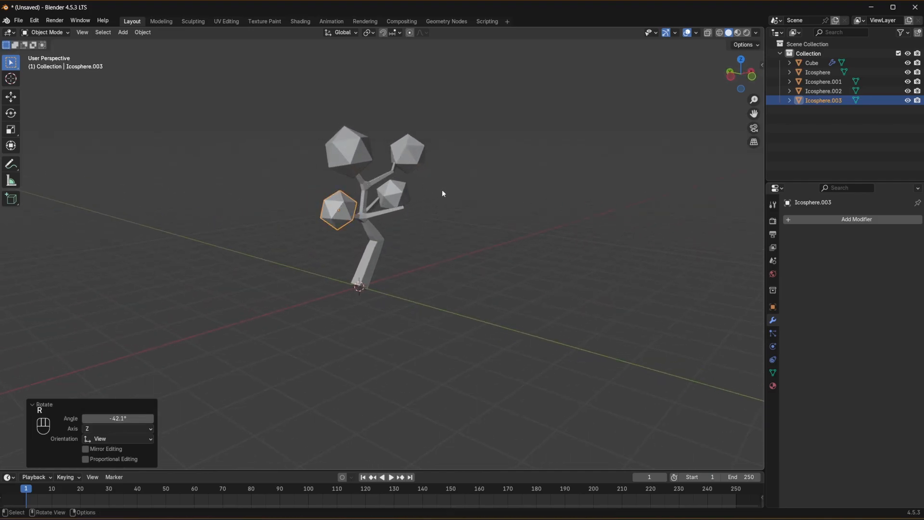
- Duplicate the last icosphere onto the front lower branch tip, refining its position in front view by about 0.61 m in X and -0.25 m in Z
middle_drag(442, 191, 460, 236)
key(shift+d)
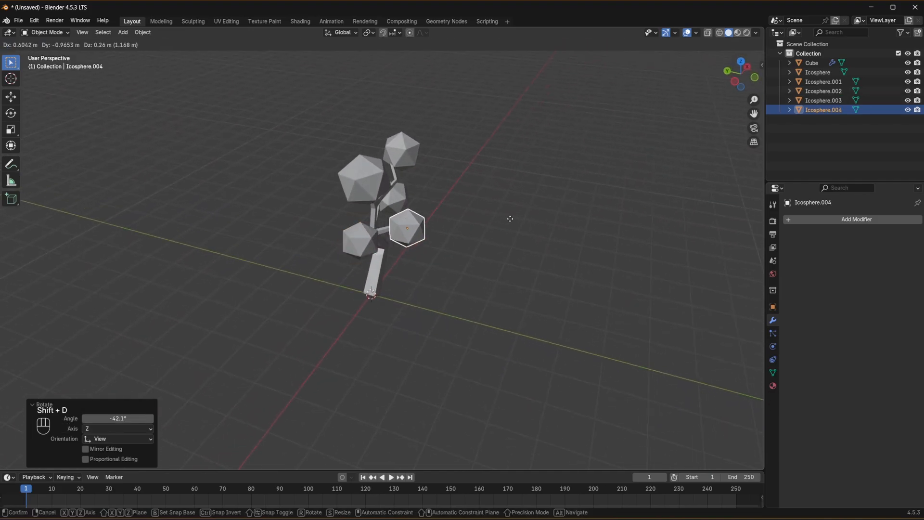
click(512, 216)
key(KP_1)
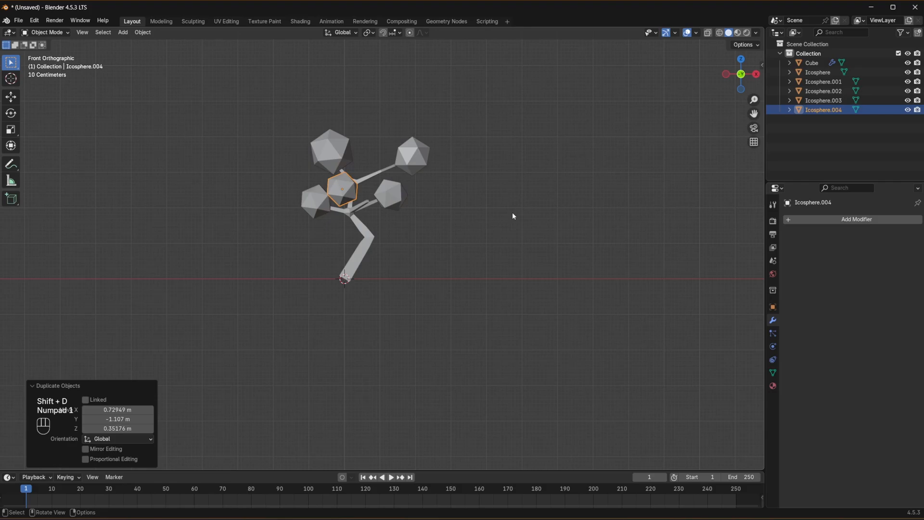
key(g)
click(534, 223)
key(KP_3)
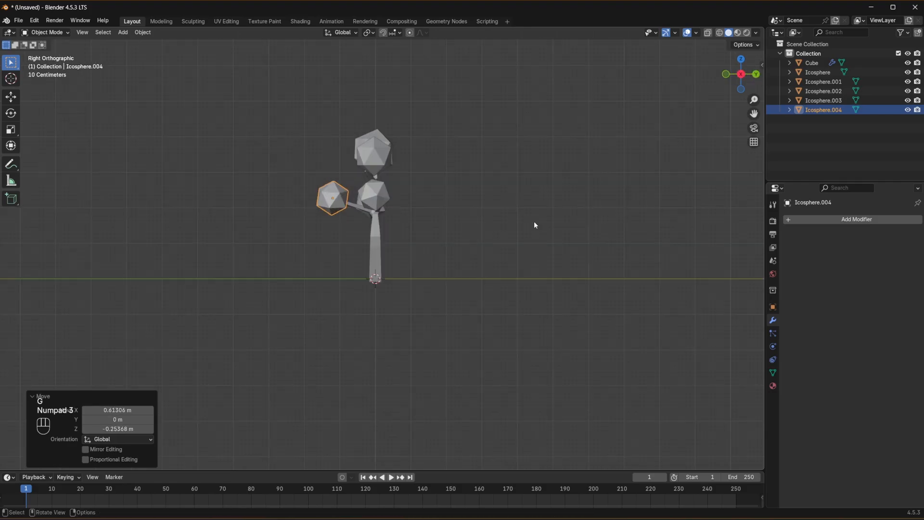
click(534, 224)
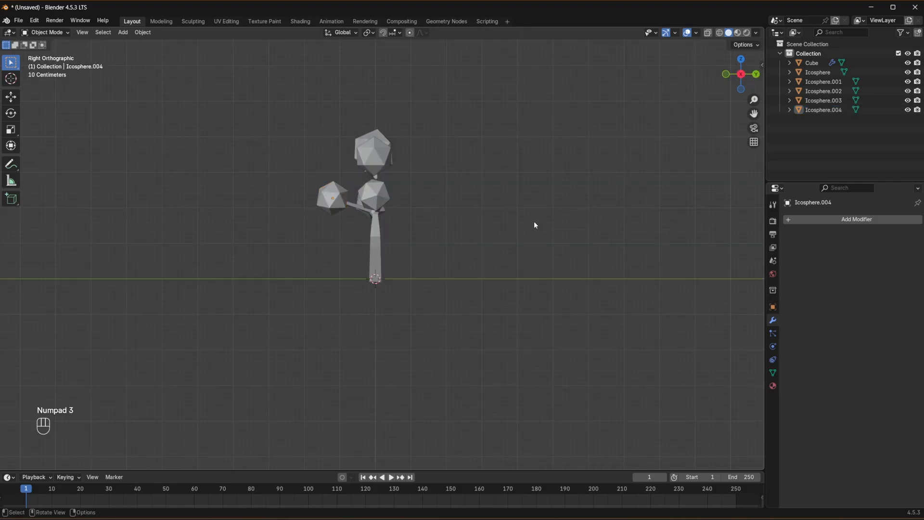
- Apply the Skin modifier on the tree trunk and branches, and deselect the object
middle_drag(218, 354, 409, 265)
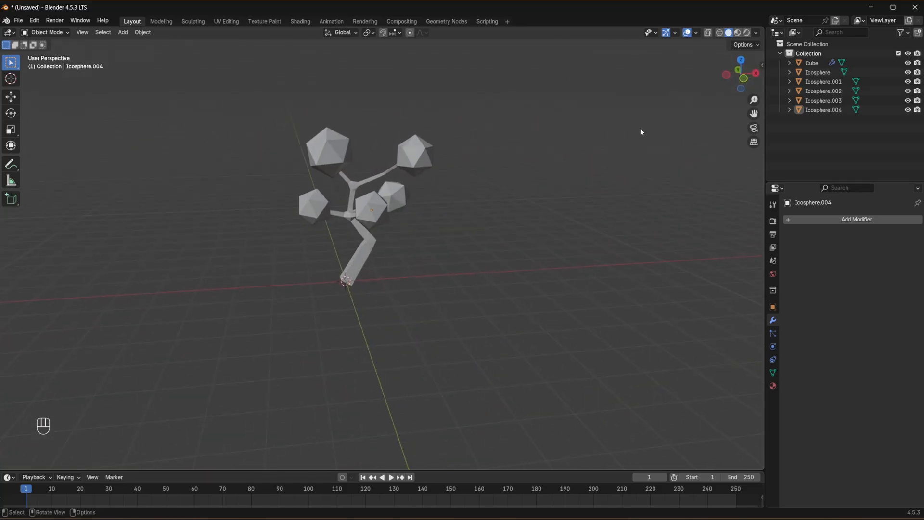
click(352, 186)
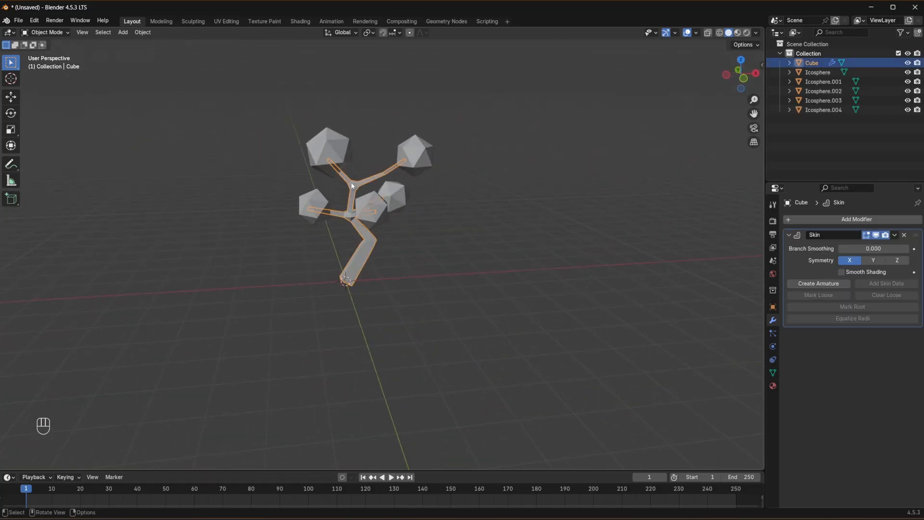
click(894, 235)
click(861, 244)
click(504, 208)
- Switch the viewport to Material Preview shading and create a new material on the trunk and branches
middle_drag(504, 208, 458, 174)
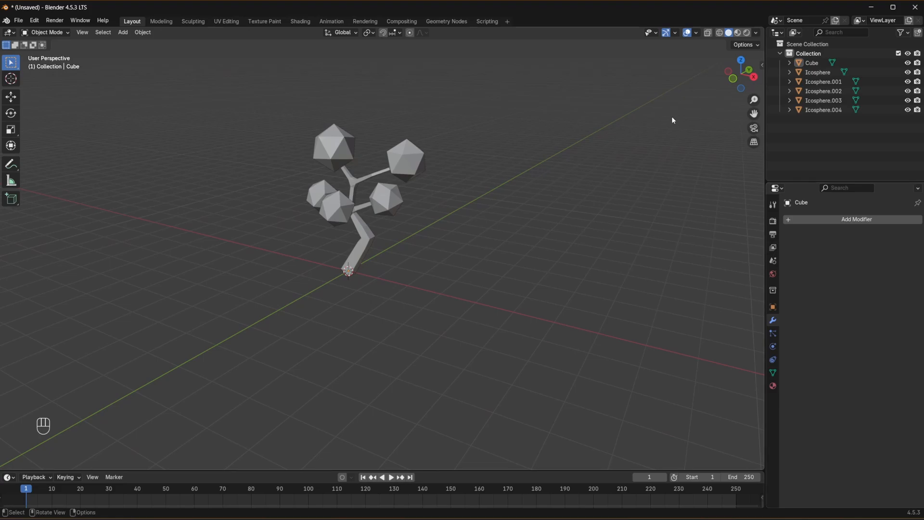
click(737, 33)
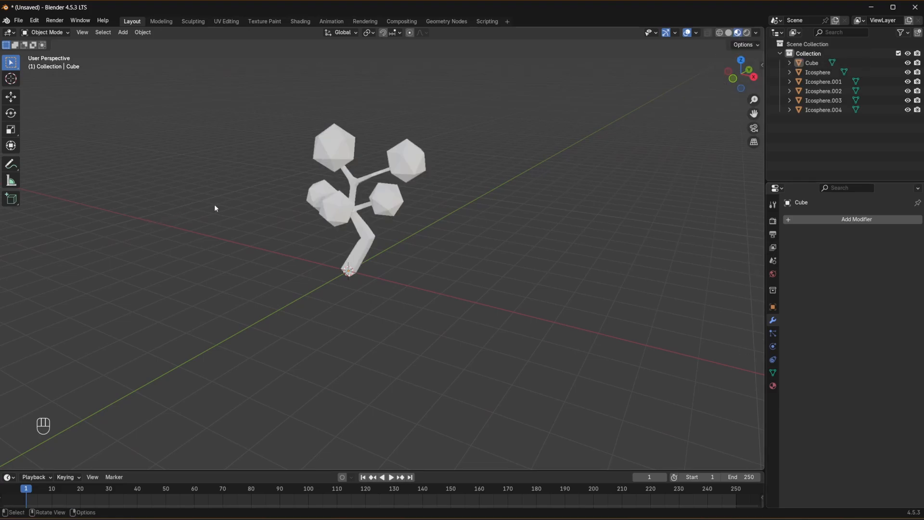
click(365, 238)
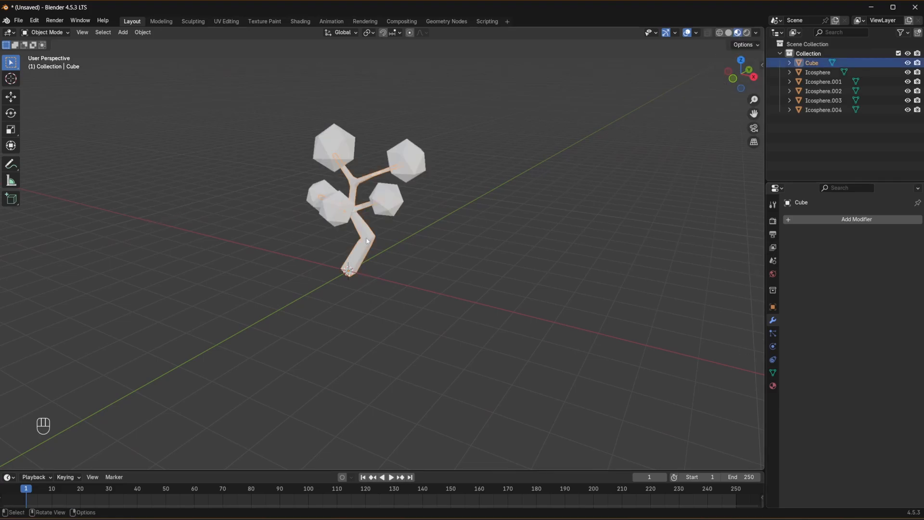
click(773, 386)
click(918, 219)
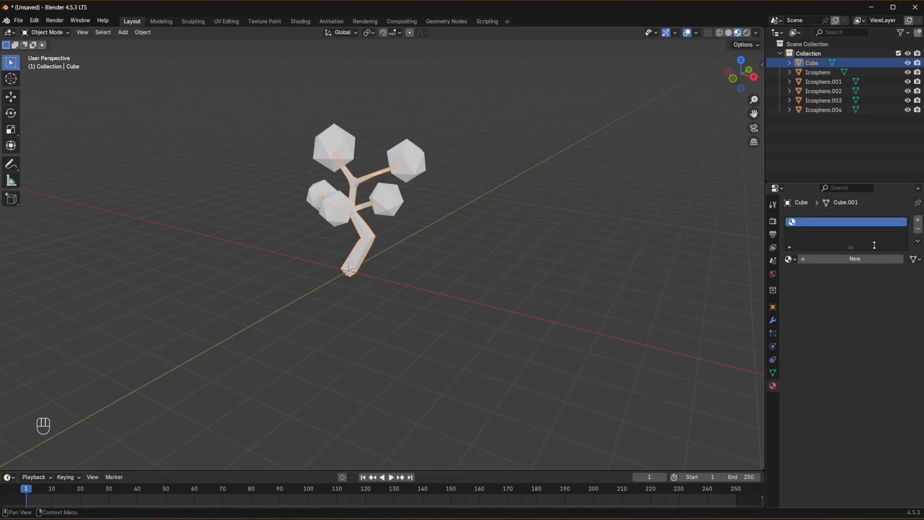
click(859, 259)
- Set the trunk material's base color to a dark reddish brown with hue 0.019 and saturation 0.850, and deselect the tree
click(879, 317)
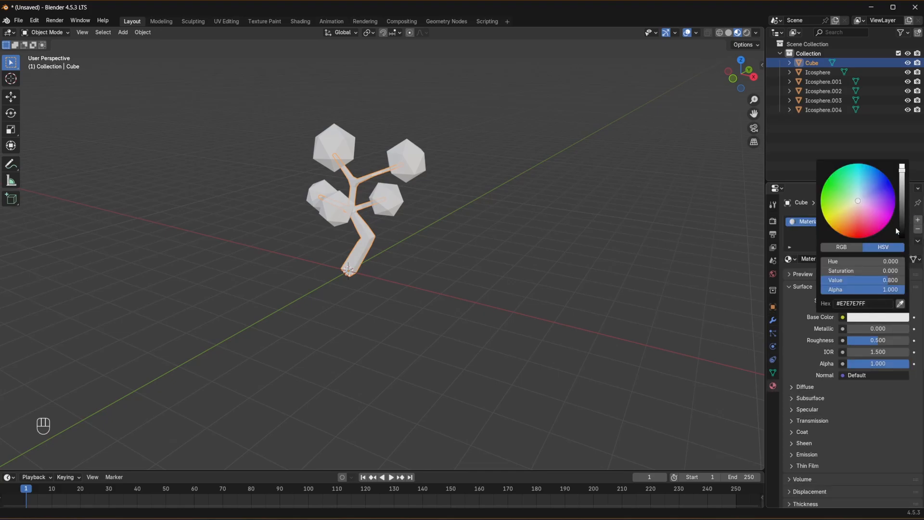
drag(858, 201, 853, 222)
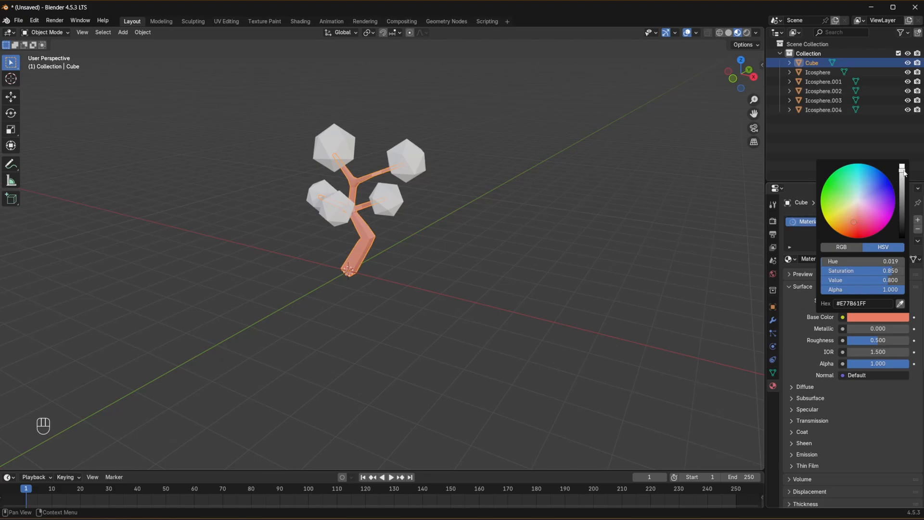
drag(903, 172, 902, 204)
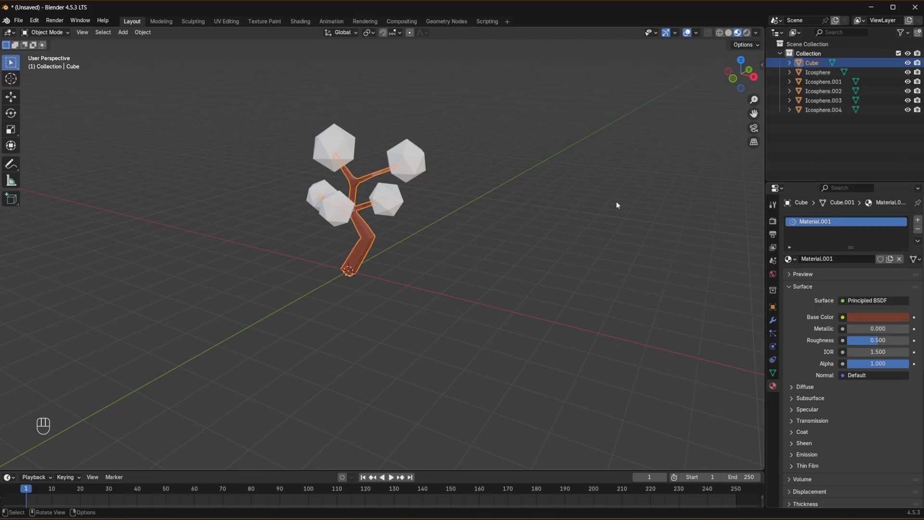
click(462, 151)
- Select two foliage icospheres and give the active one a new green material with hue 0.326, saturation 0.944 and value 0.800
click(402, 162)
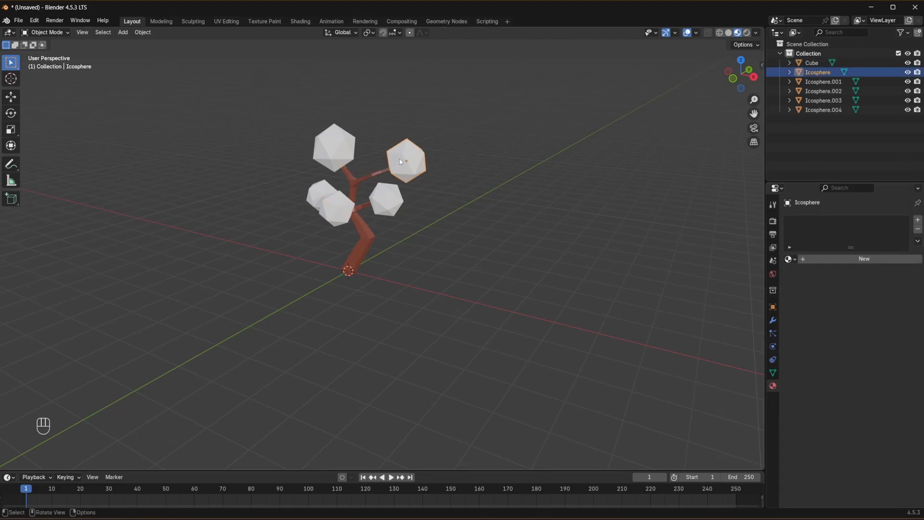
shift+click(322, 187)
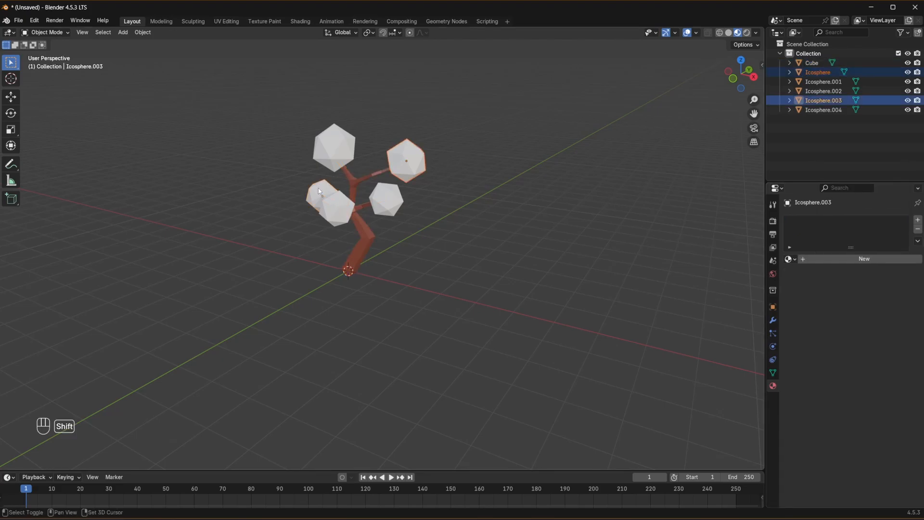
click(918, 220)
click(864, 259)
click(853, 313)
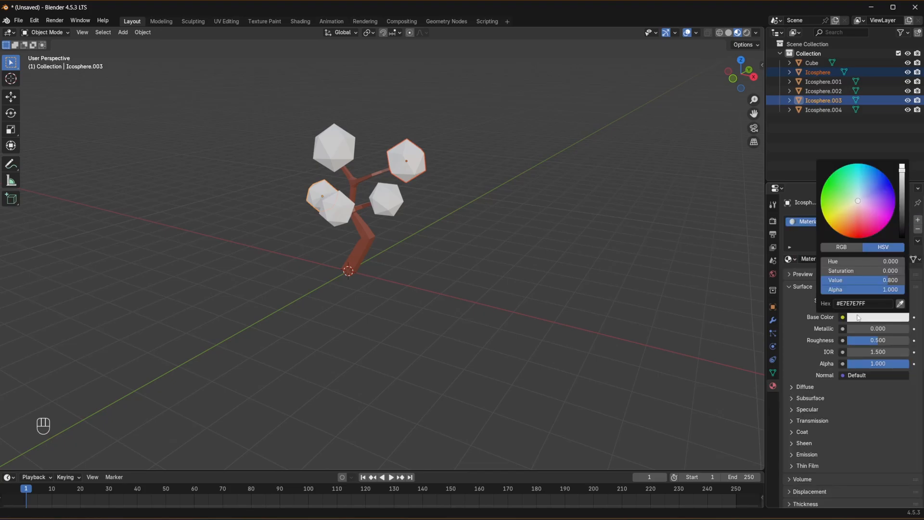
drag(858, 201, 841, 192)
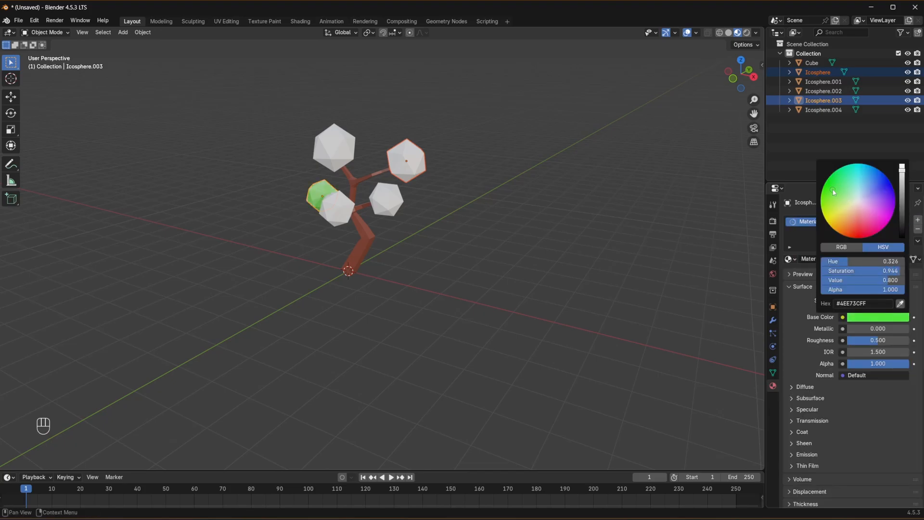
- Link the green material from the active icosphere to the other selected one, and clear the selection
key(ctrl+l)
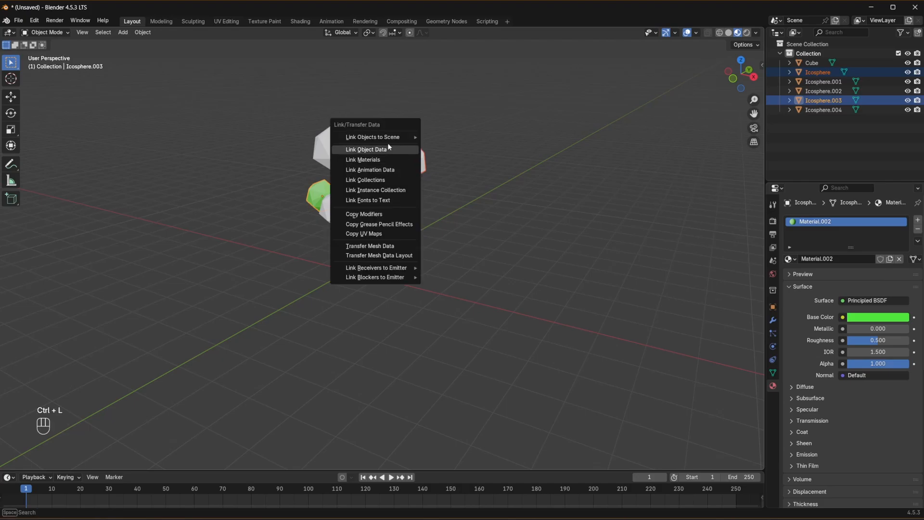
click(377, 160)
click(427, 169)
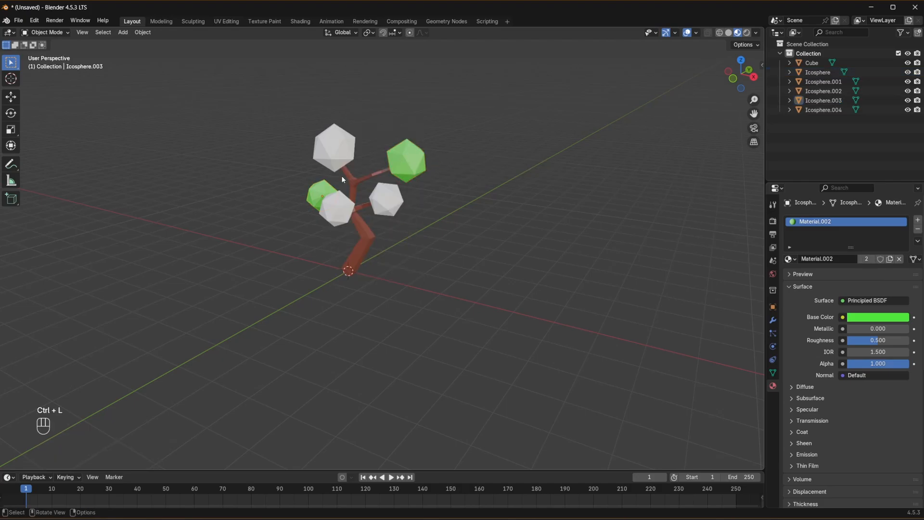
- Select the three uncolored icospheres and give the active one a new dark green material with hue 0.317, saturation 0.970 and value 0.221
middle_drag(426, 169, 418, 200)
click(339, 174)
shift+click(395, 199)
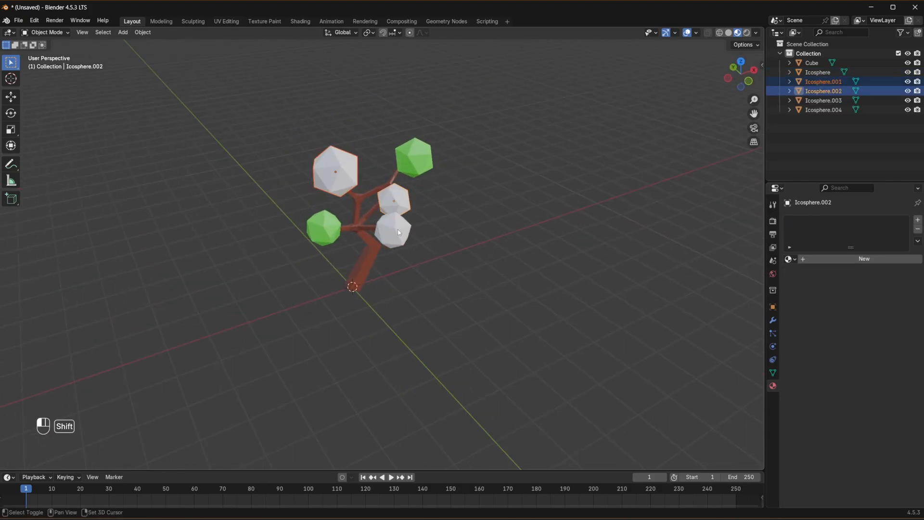
shift+click(396, 229)
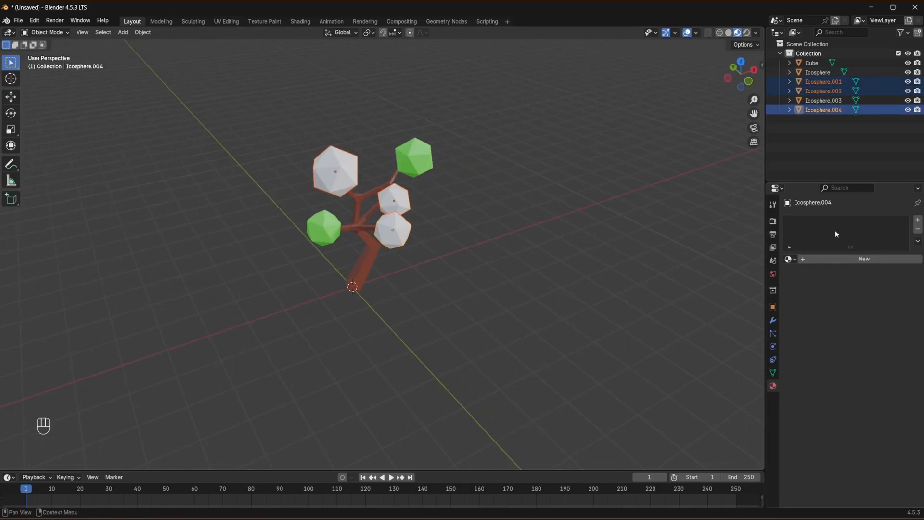
click(828, 258)
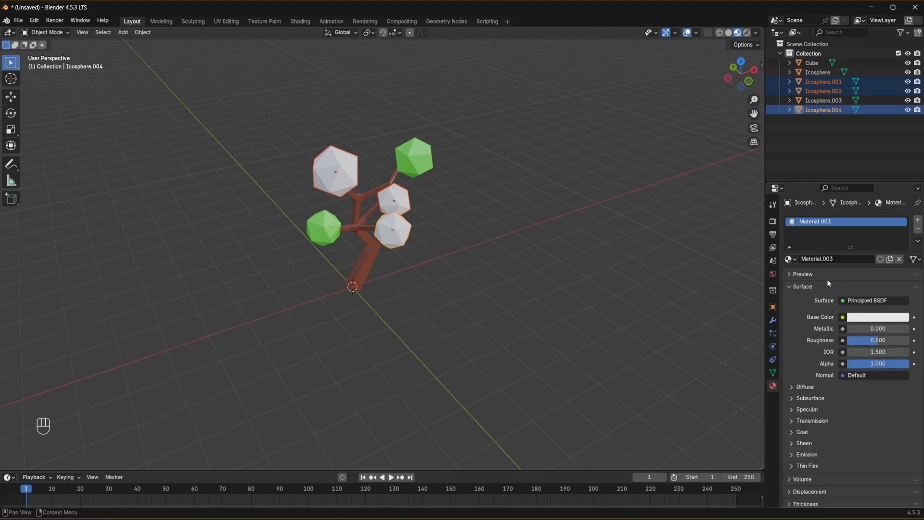
click(884, 318)
click(827, 192)
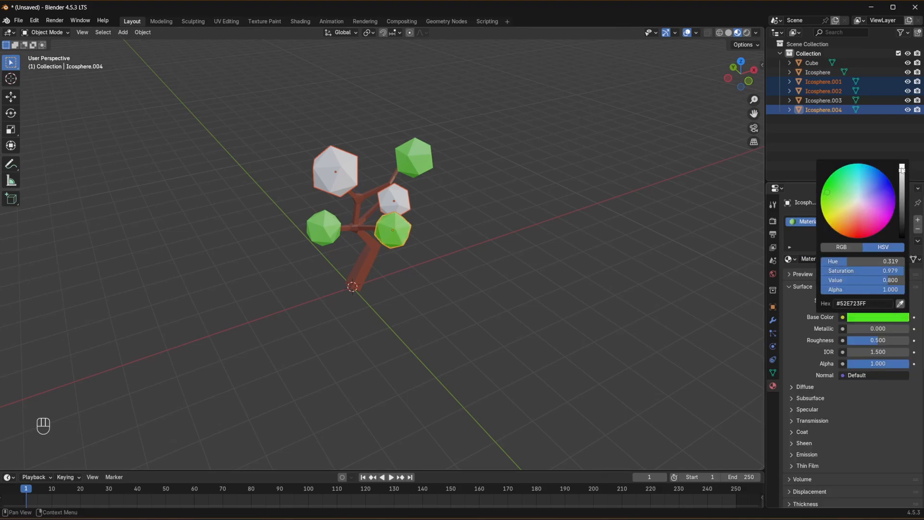
mouse_move(901, 204)
mouse_down()
mouse_move(902, 183)
mouse_move(901, 197)
mouse_up()
drag(902, 189, 902, 199)
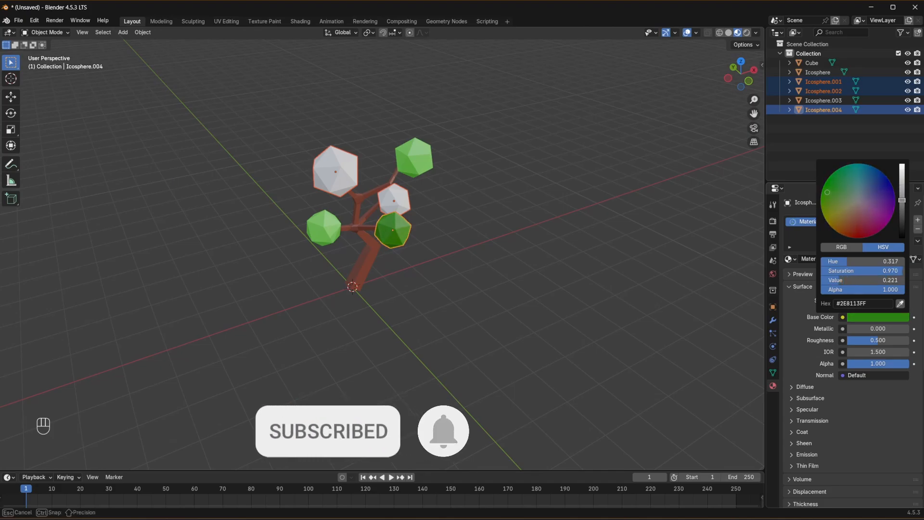
- Link the dark green material from the active icosphere to the other two selected ones, and clear the selection
key(ctrl+l)
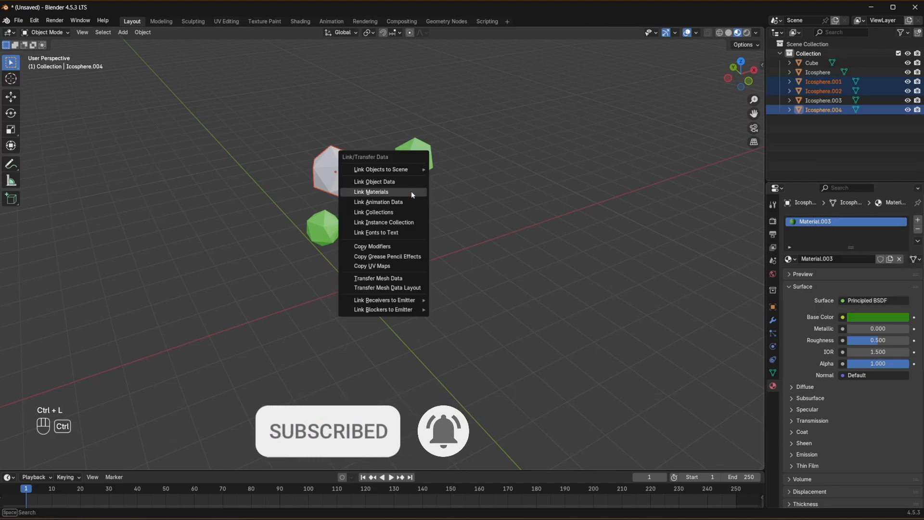
click(406, 188)
click(537, 175)
middle_drag(537, 175, 517, 180)
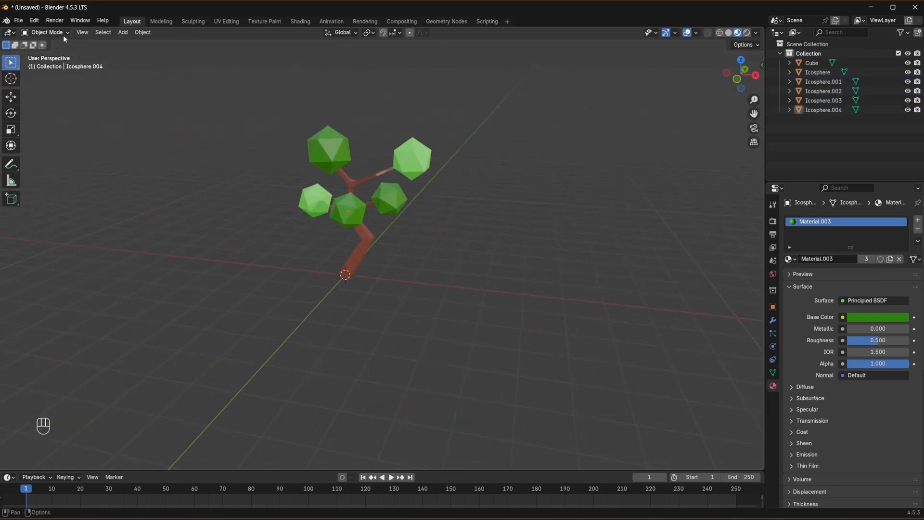
- Select the trunk and all foliage icospheres and join them into a single tree object
drag(206, 97, 553, 316)
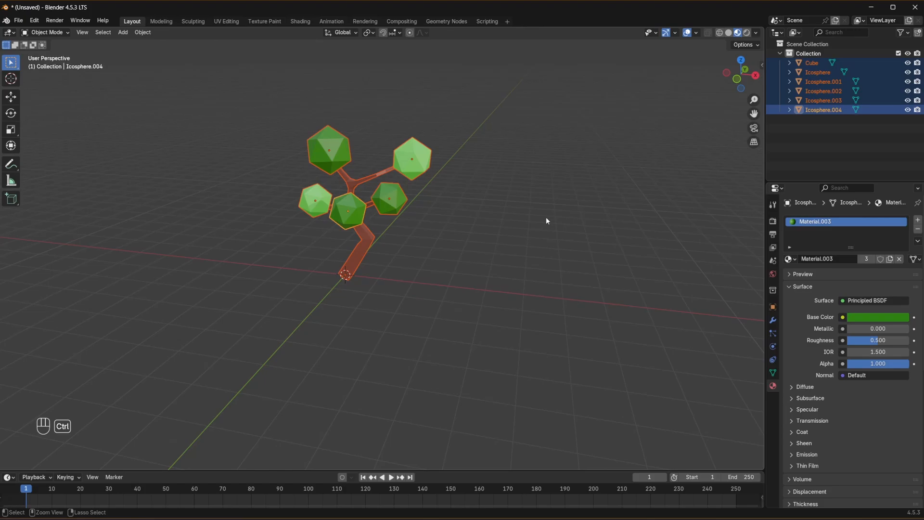
key(ctrl+j)
click(371, 243)
middle_drag(372, 243, 532, 241)
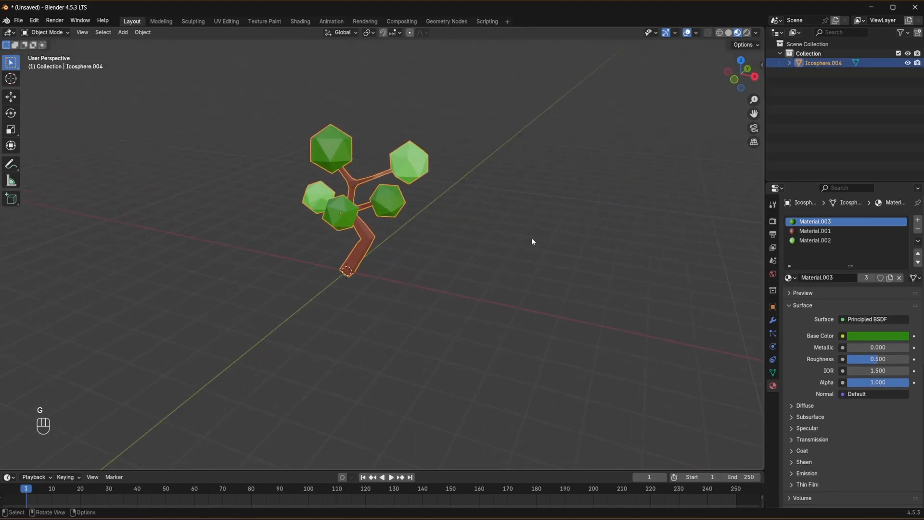
click(467, 204)
click(396, 201)
- Set the base color of the tree's Material.002 to hue 0.306, saturation 0.884 and value 0.560, and deselect the tree
click(804, 242)
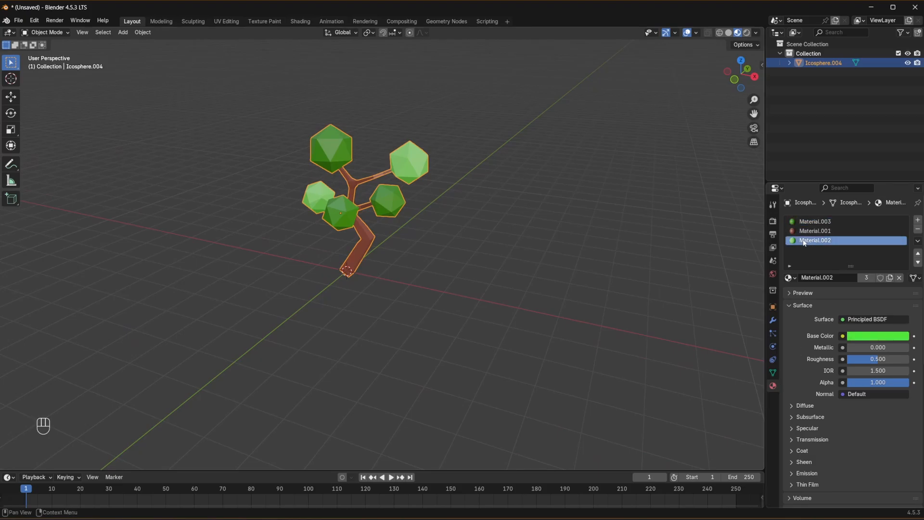
click(866, 336)
mouse_move(831, 206)
mouse_down()
mouse_move(847, 214)
mouse_move(822, 205)
mouse_move(828, 224)
mouse_move(830, 211)
mouse_up()
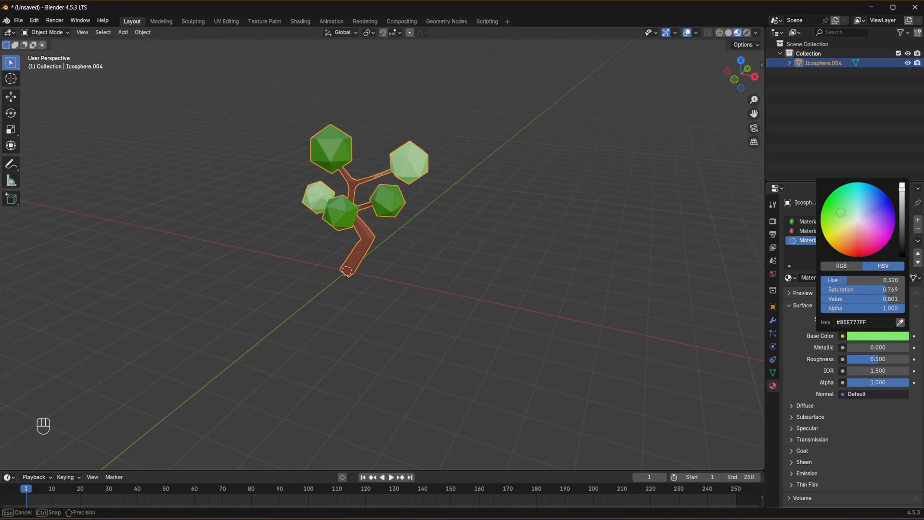
drag(902, 189, 901, 198)
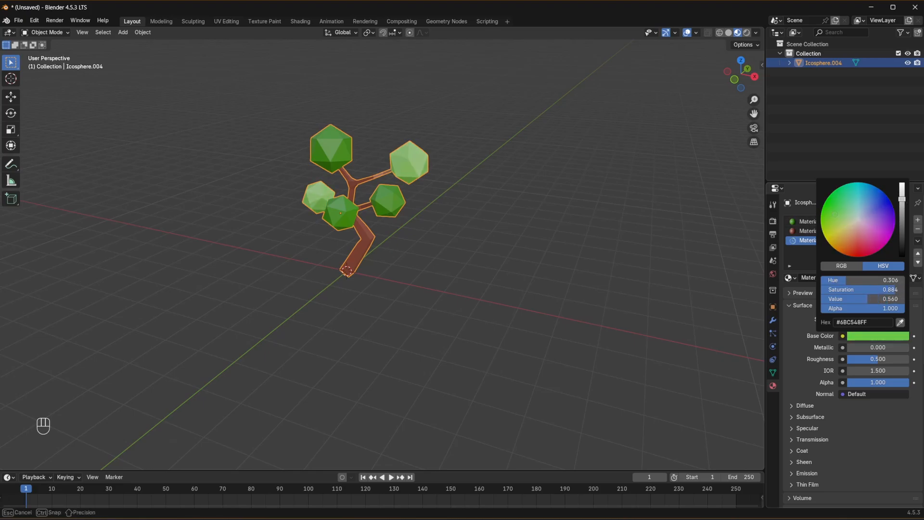
click(597, 185)
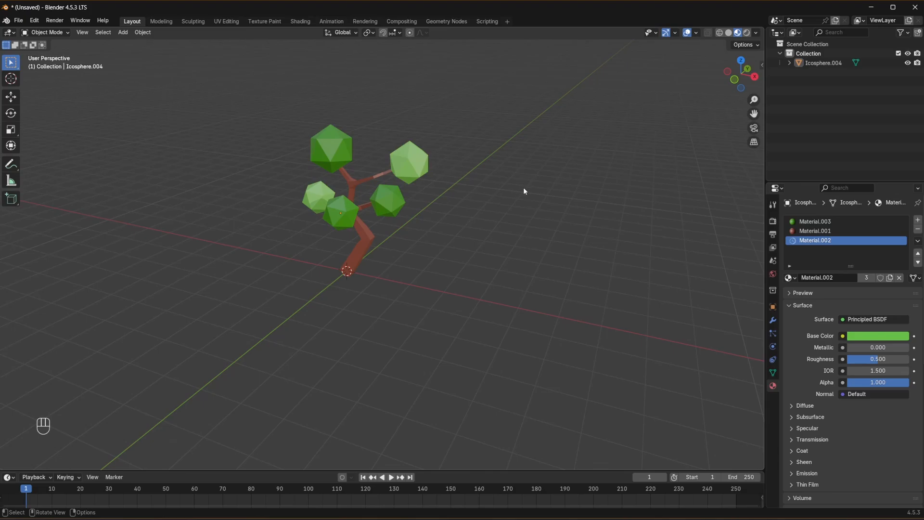
- In front view, duplicate the tree about 4.38 m along X and rotate the copy about -31.7° around Z
key(KP_1)
click(362, 243)
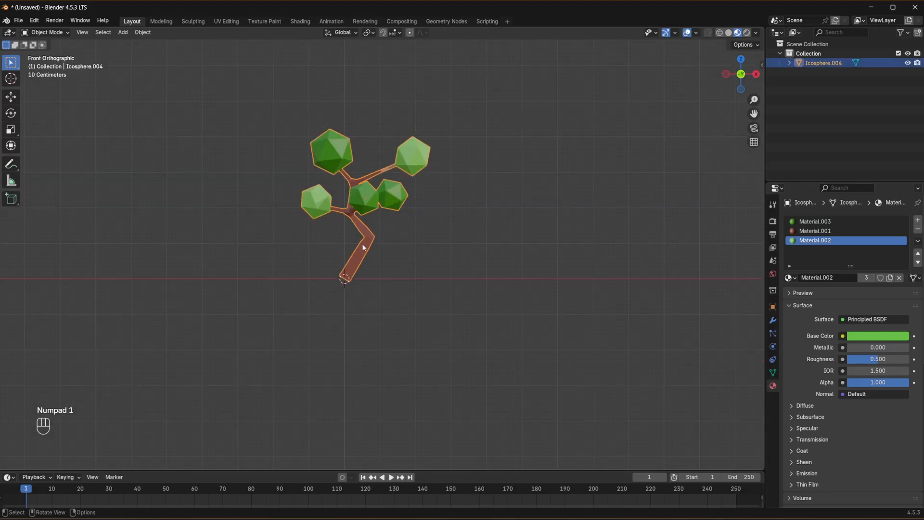
key(shift+d)
click(517, 244)
key(r)
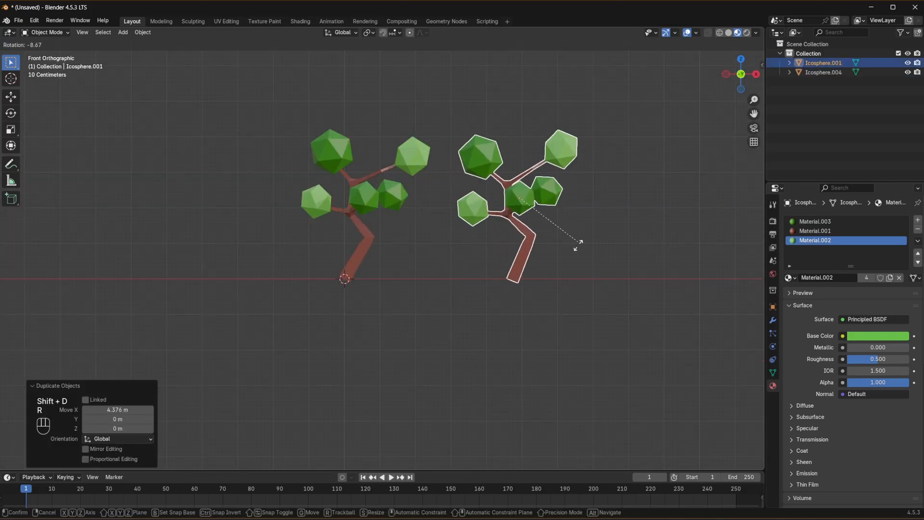
key(z)
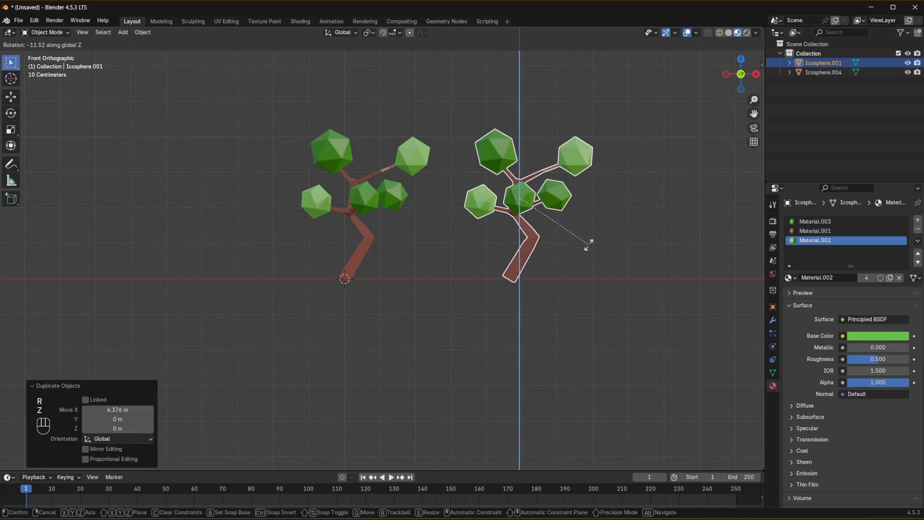
click(752, 258)
middle_drag(753, 258, 482, 250)
- Rotate the duplicated tree by about another -107° around the global Z axis
key(r)
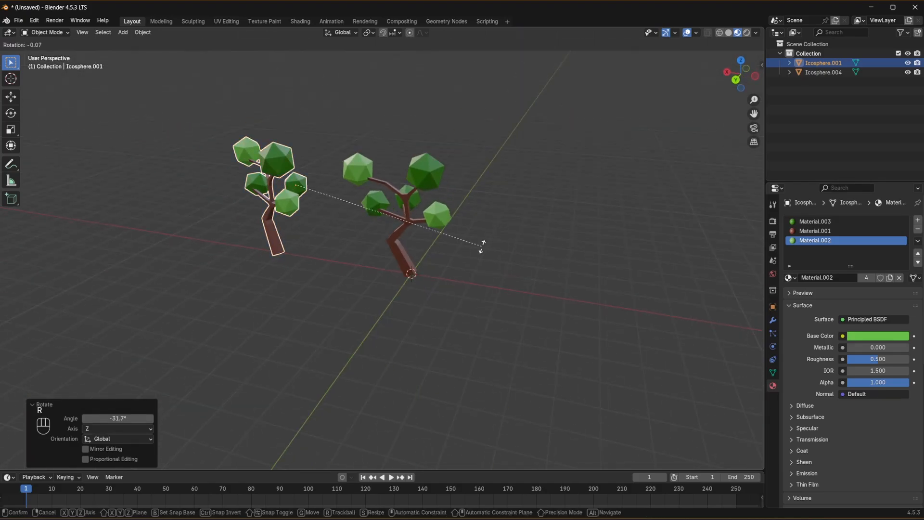
key(z)
click(244, 262)
- Duplicate both trees together, offset by about -2.33, -1.67 and 1.72 m, and rotate the copies about 15.6° around Z
shift+click(396, 217)
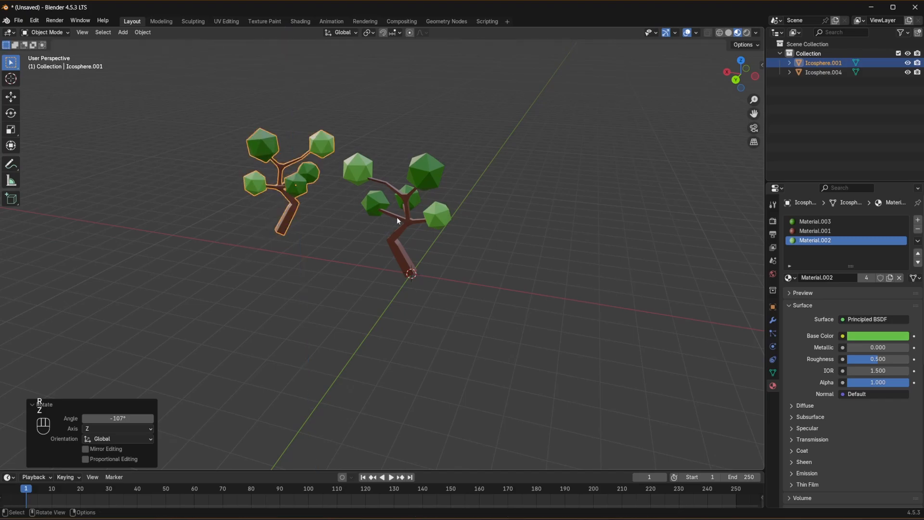
key(shift+d)
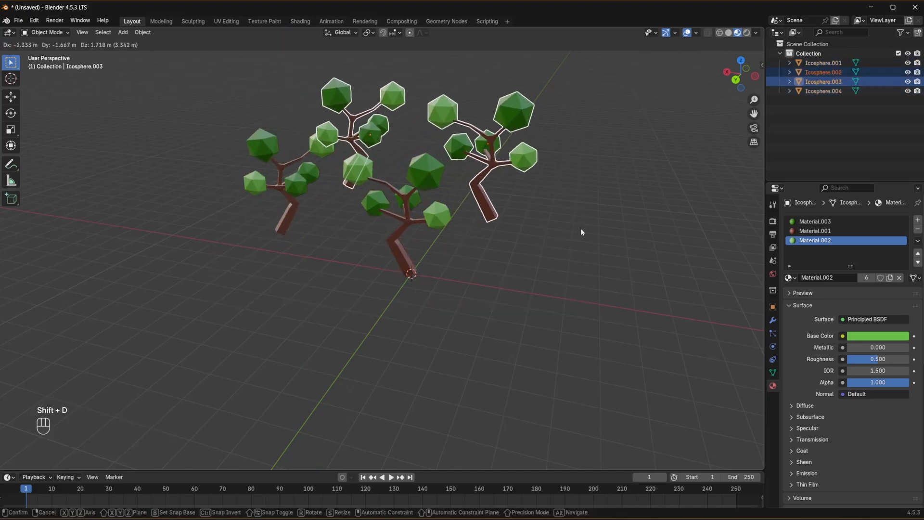
click(582, 231)
key(r)
key(z)
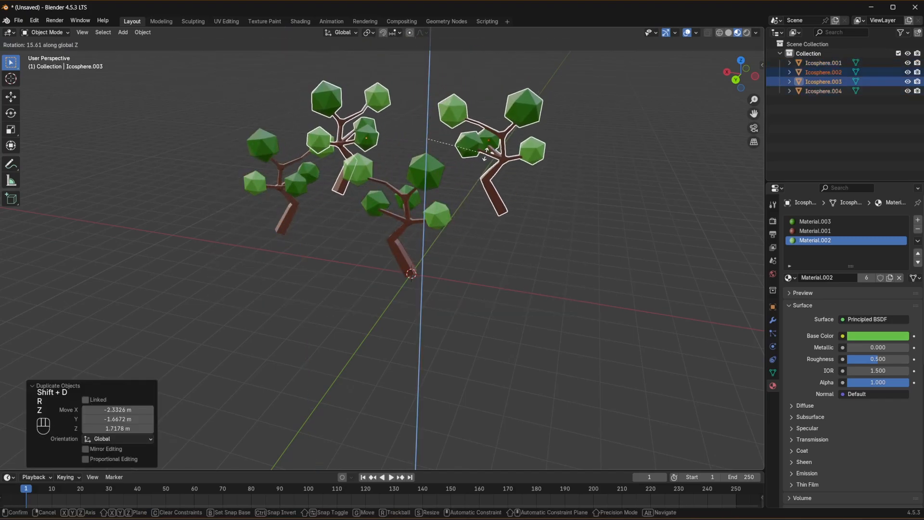
click(488, 155)
click(435, 260)
middle_drag(424, 260, 454, 264)
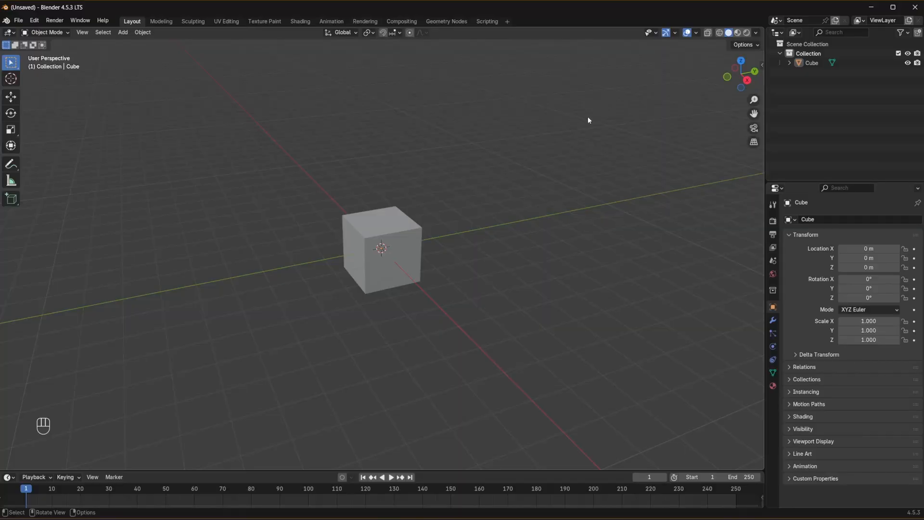
- Delete the default cube in the new scene and add a cylinder with 12 vertices
drag(588, 117, 230, 280)
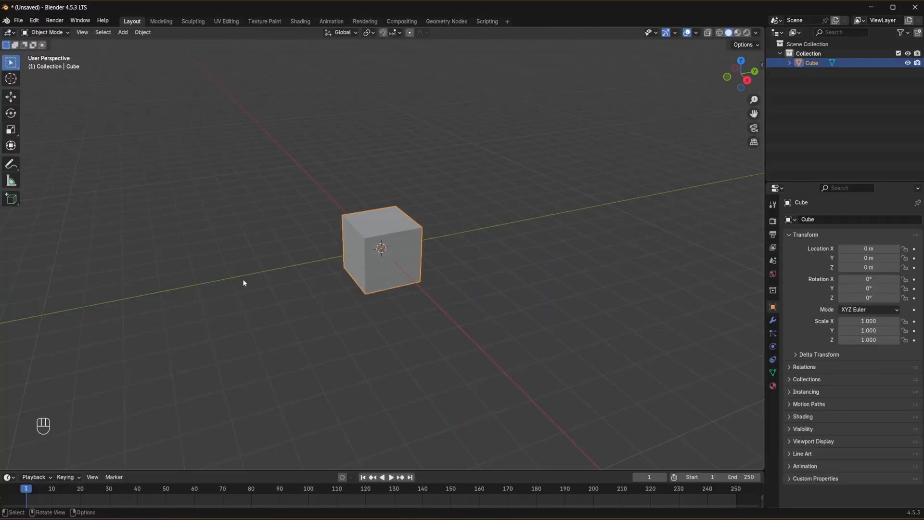
key(x)
click(236, 283)
key(shift+a)
mouse_move(244, 277)
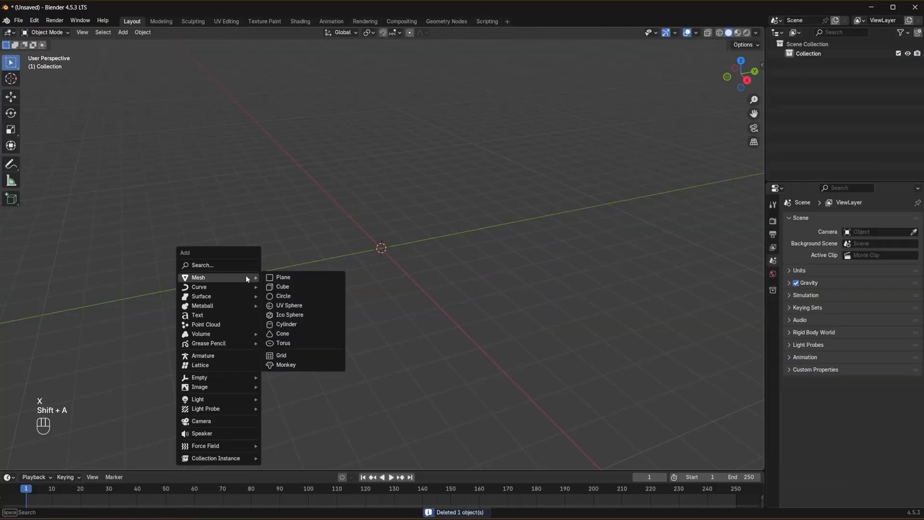
click(309, 325)
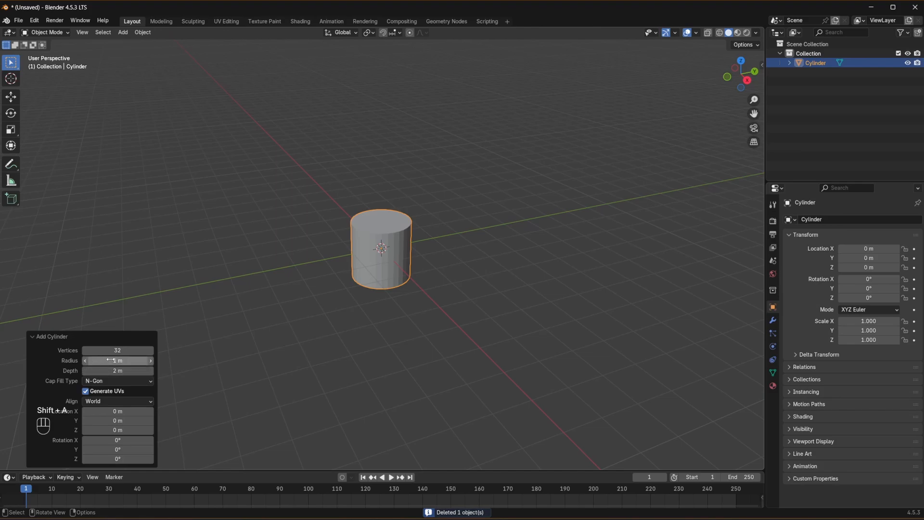
drag(116, 350, 114, 351)
click(150, 351)
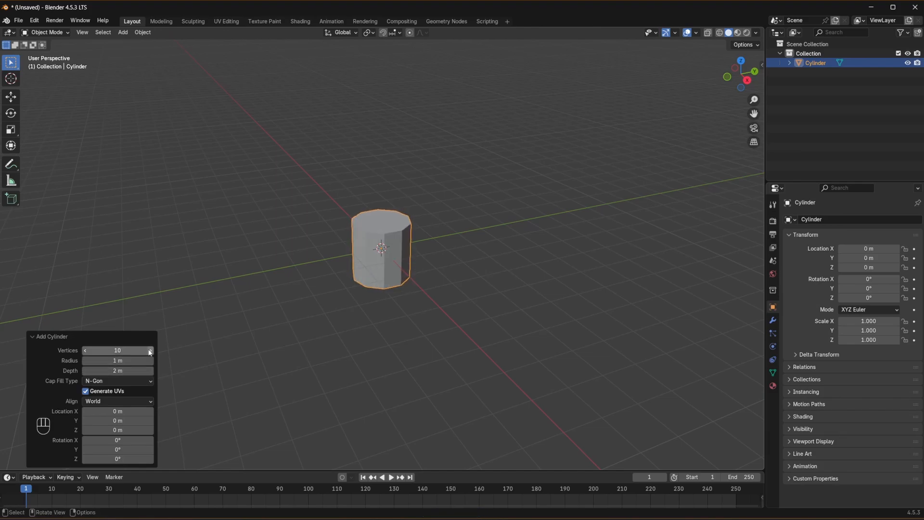
click(150, 351)
click(149, 351)
- Enter Edit Mode with face selection, select the cylinder's top face and rotate it about 10° in front view
click(46, 32)
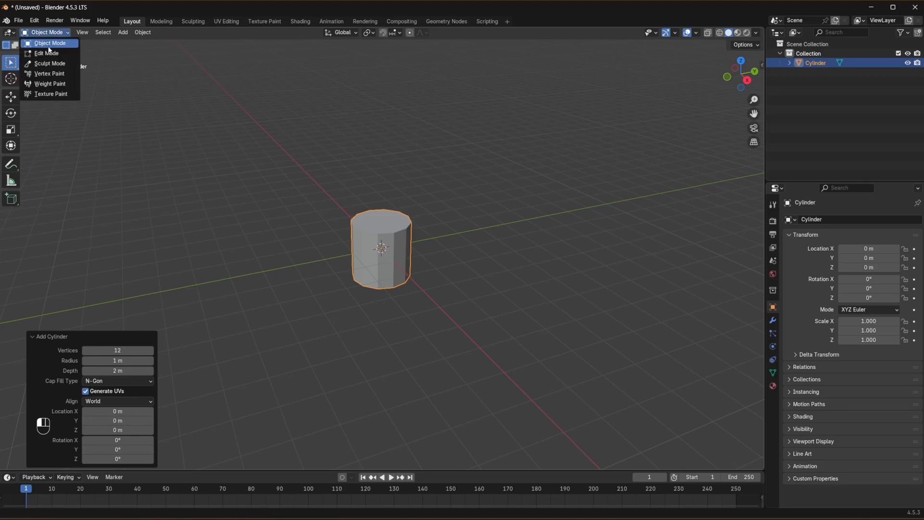
click(42, 53)
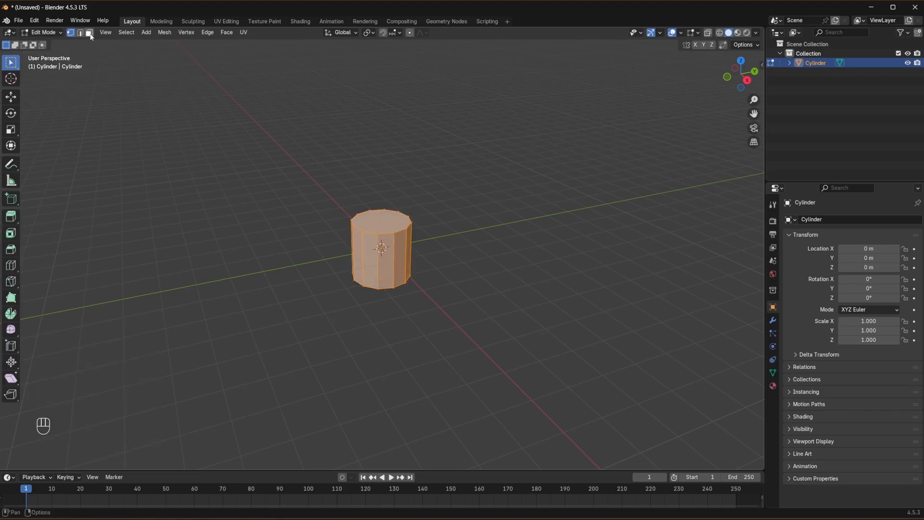
click(465, 245)
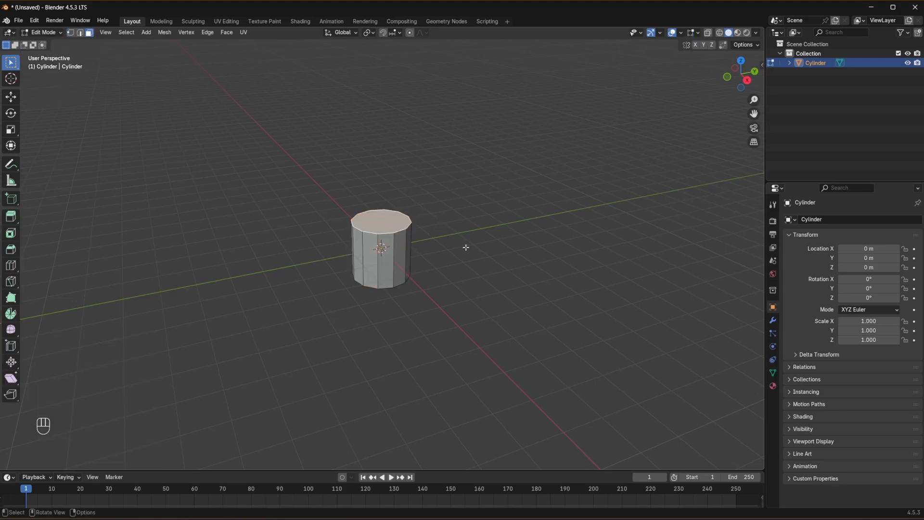
key(KP_1)
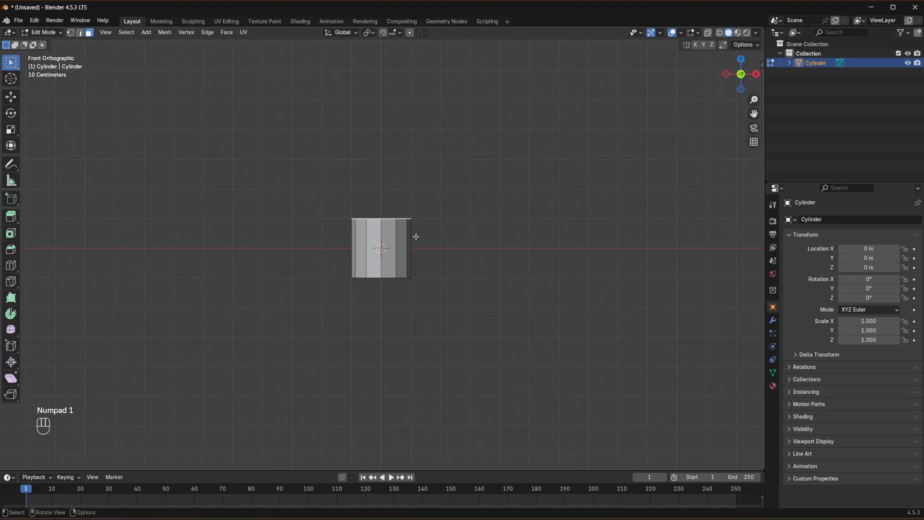
key(r)
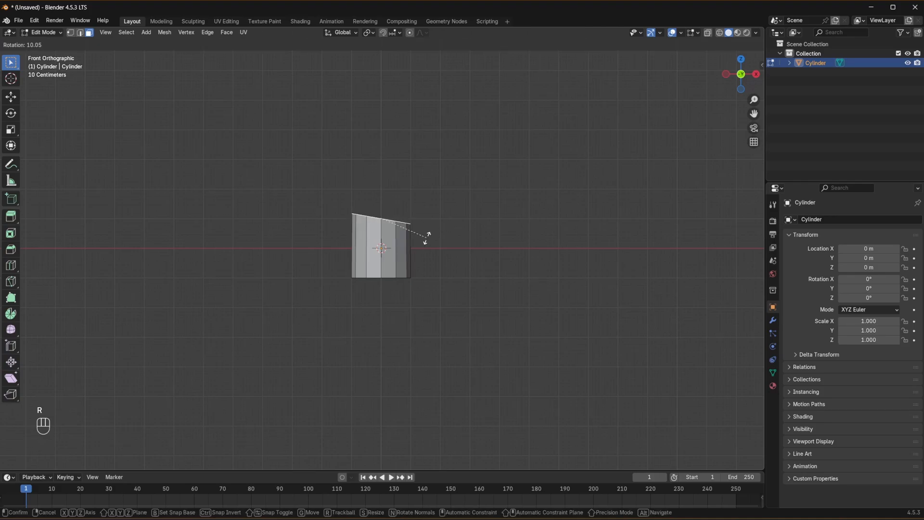
click(427, 239)
- Extrude the tilted top face about 2.25 m and scale it to 0.779
key(e)
click(457, 176)
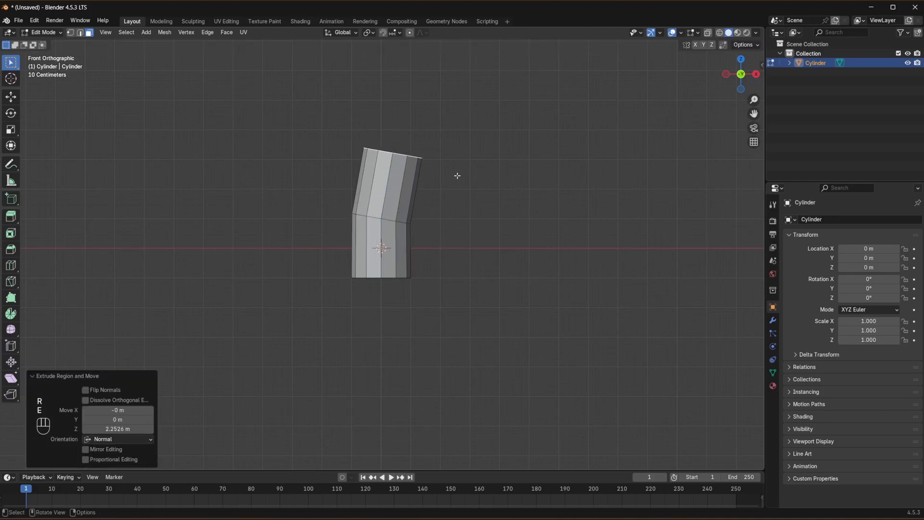
key(s)
click(440, 172)
- Add another tapered trunk segment by extruding the top face about 1.26 m, rotating it about -5° and scaling it to 0.779
key(e)
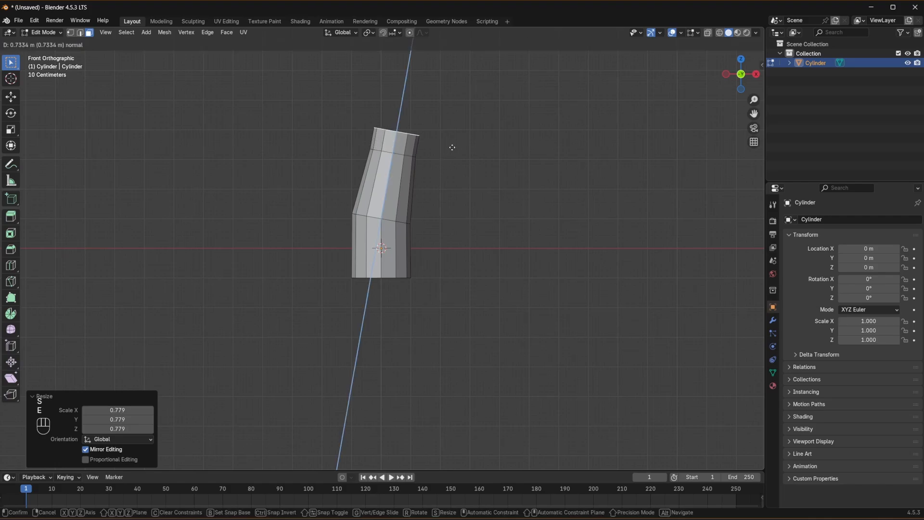
click(460, 135)
key(r)
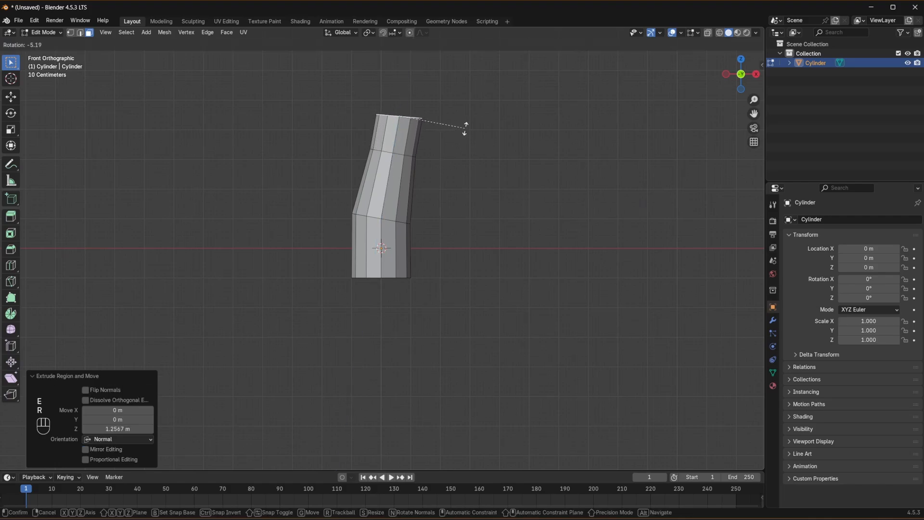
click(465, 128)
key(s)
click(452, 127)
- Add a short tapered trunk segment by extruding the top face about 0.88 m, rotating it about -2° and scaling it to 0.757
key(e)
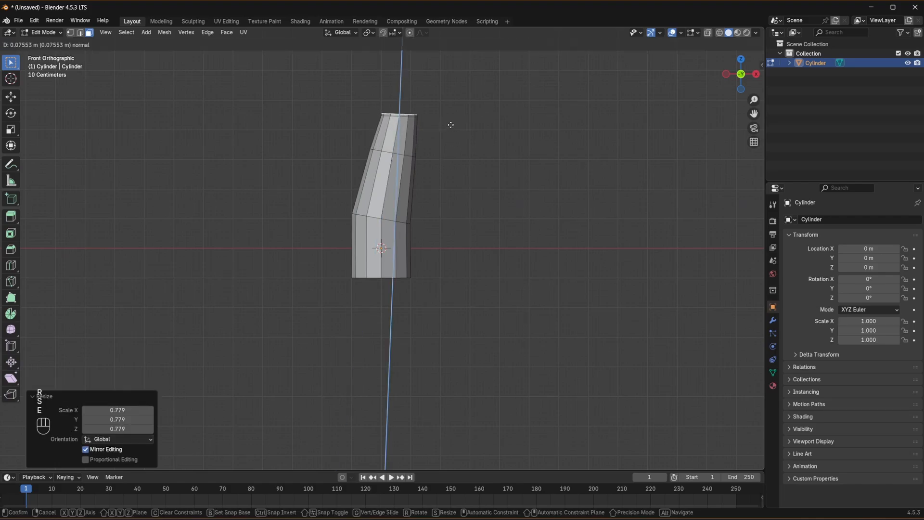
click(453, 102)
key(r)
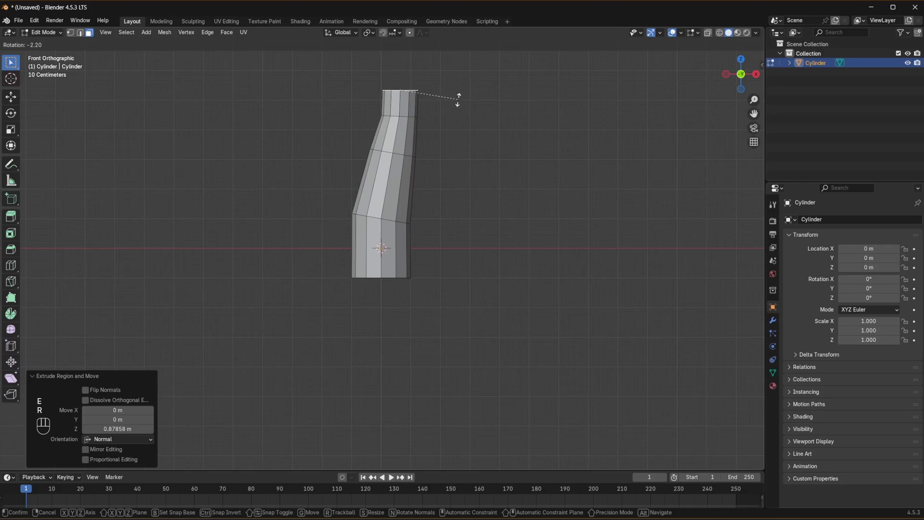
click(458, 97)
key(s)
click(455, 96)
shift+middle_drag(458, 97, 442, 201)
scroll(446, 196, down, 1)
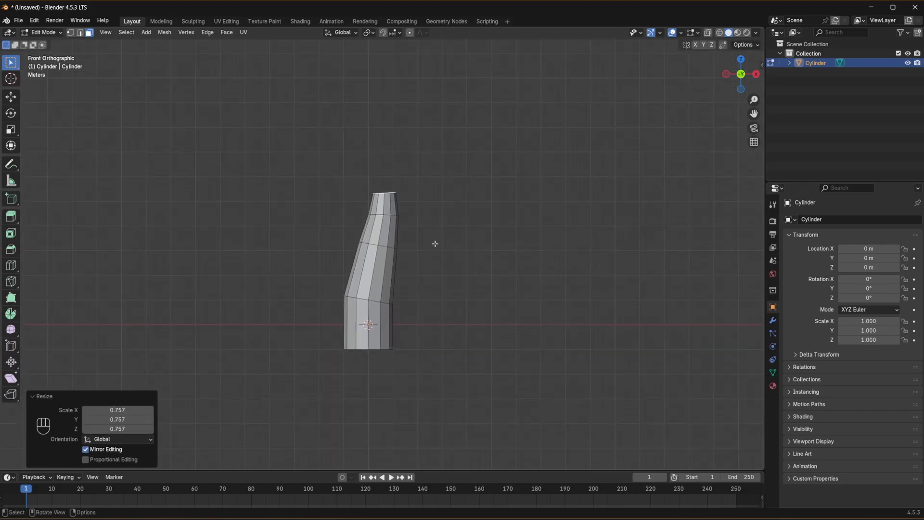
- Return to Object Mode and add a second cylinder with 16 vertices at the trunk's base
click(44, 33)
click(43, 43)
click(269, 158)
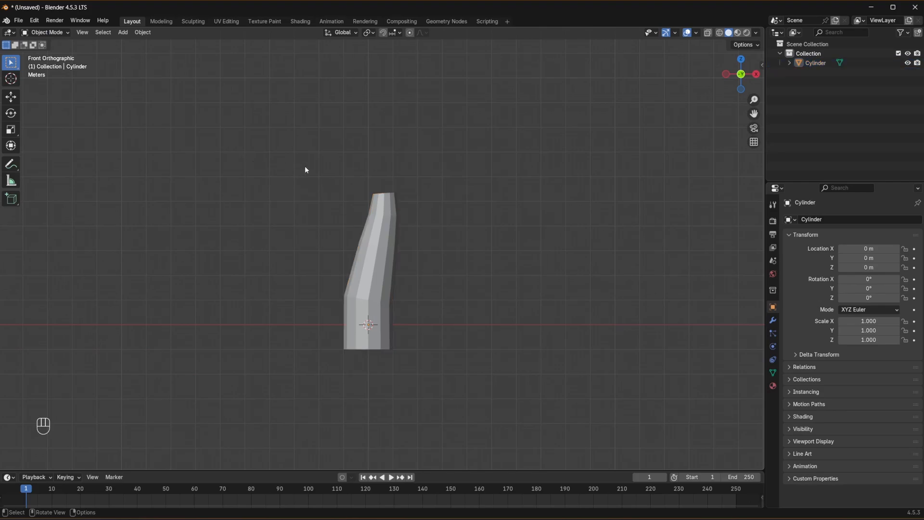
key(shift+a)
mouse_move(304, 165)
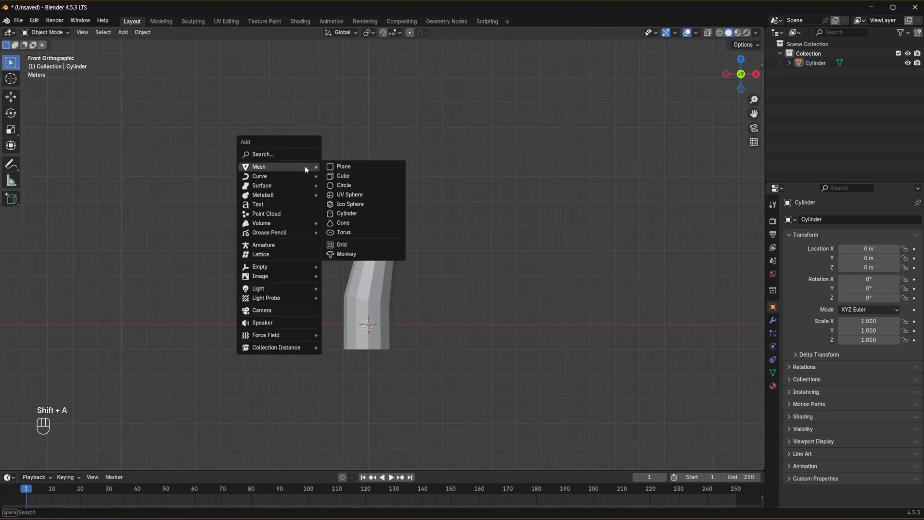
click(367, 214)
drag(118, 350, 124, 350)
click(84, 350)
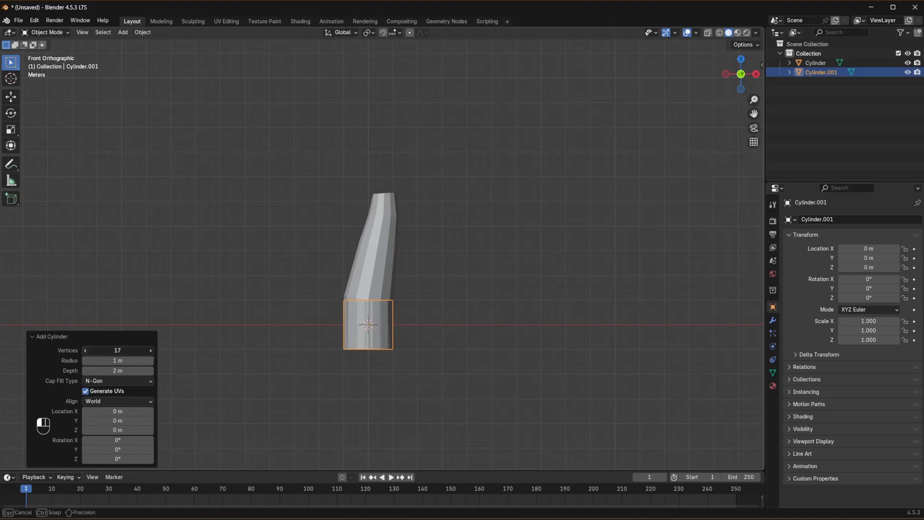
click(85, 351)
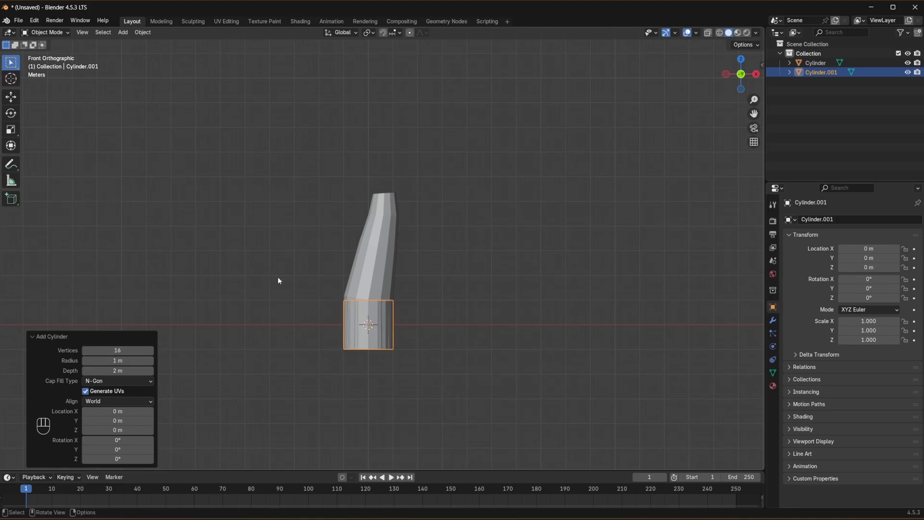
- Move the new cylinder onto the upper end of the trunk, about 0.55 m along X and 5.54 m along Z
click(38, 33)
click(410, 288)
click(377, 318)
key(g)
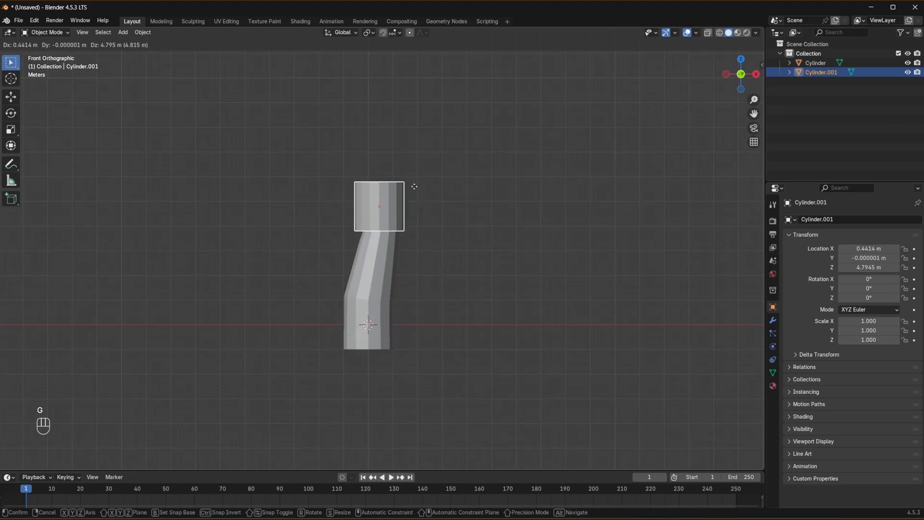
click(415, 173)
- In Edit Mode, scale the foliage cylinder's top face to 0.591 and lower it about 0.8 m along Z
click(44, 33)
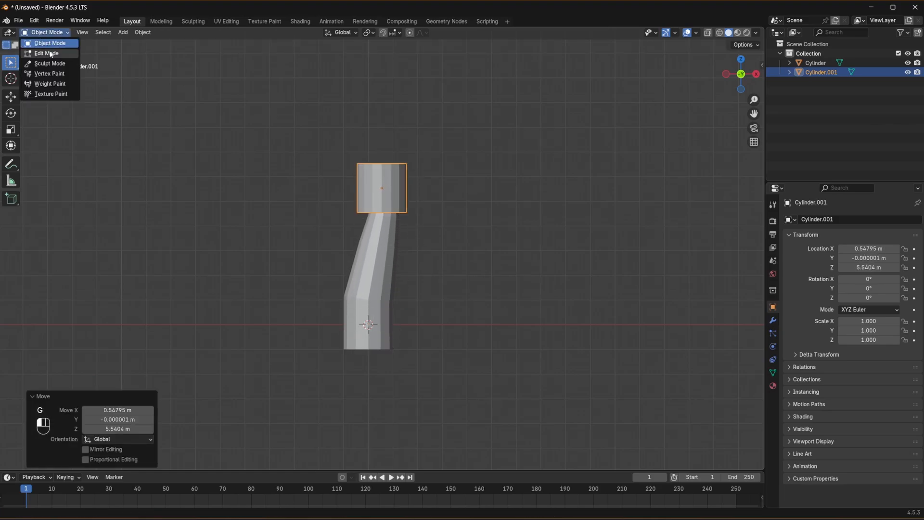
click(47, 54)
middle_drag(528, 174, 556, 211)
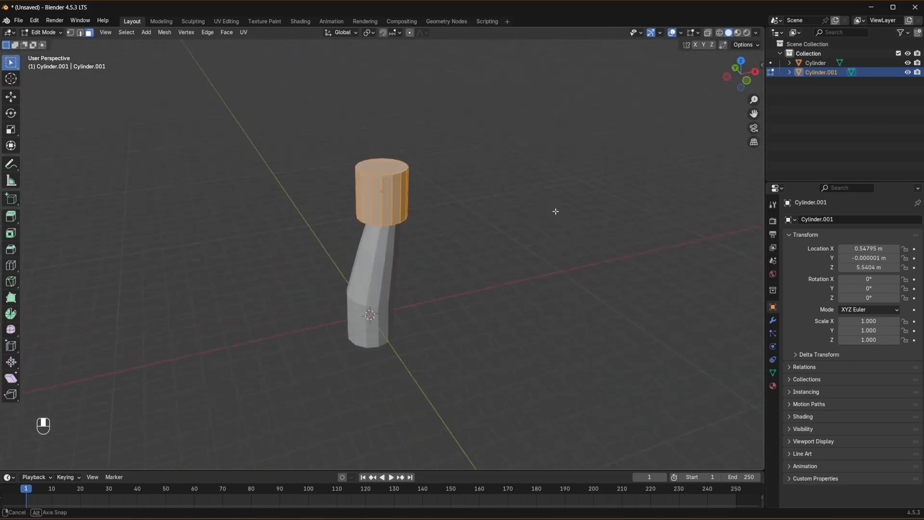
click(382, 166)
key(s)
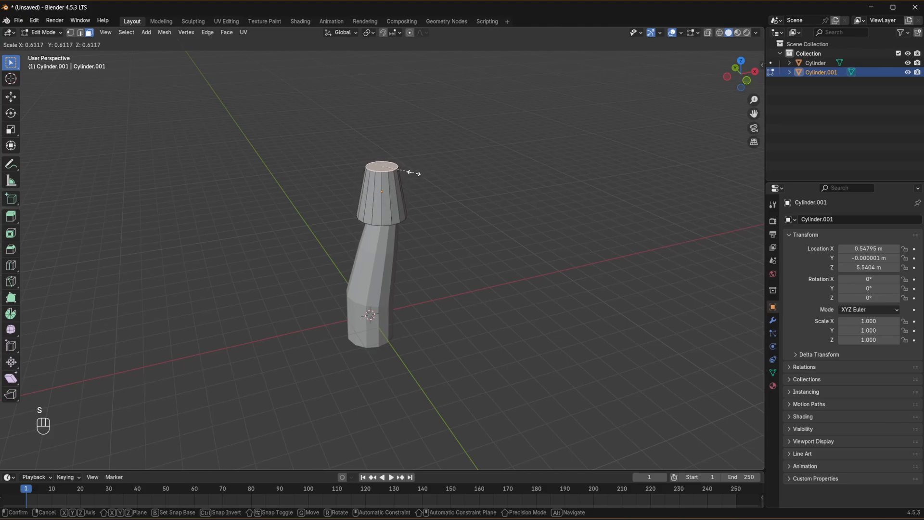
click(413, 172)
key(g)
key(z)
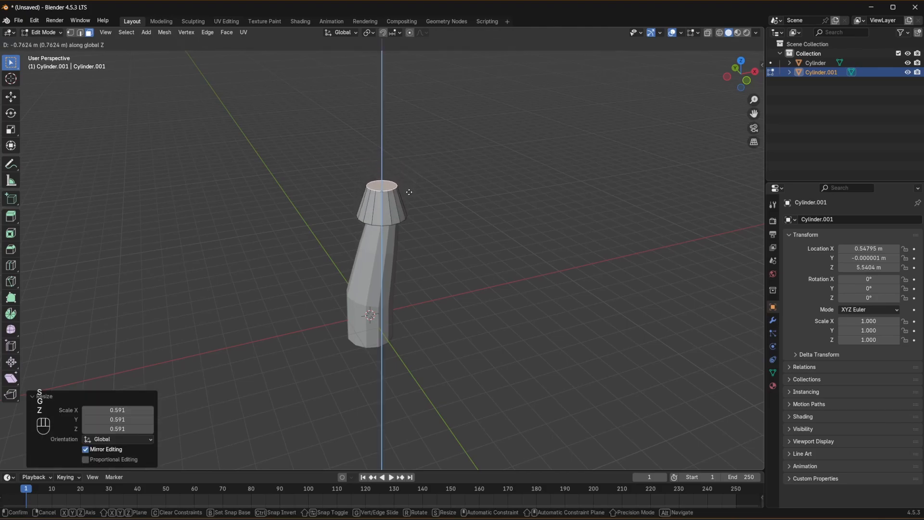
click(408, 195)
- Inset the foliage cylinder's bottom face by about 0.23 m and push it up about 0.24 m along Z
middle_drag(427, 210, 422, 150)
key(i)
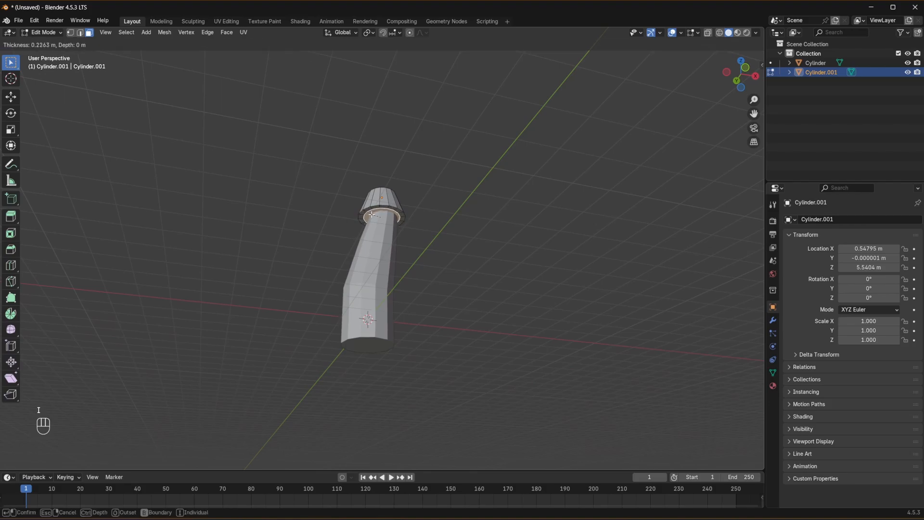
click(372, 214)
key(g)
key(z)
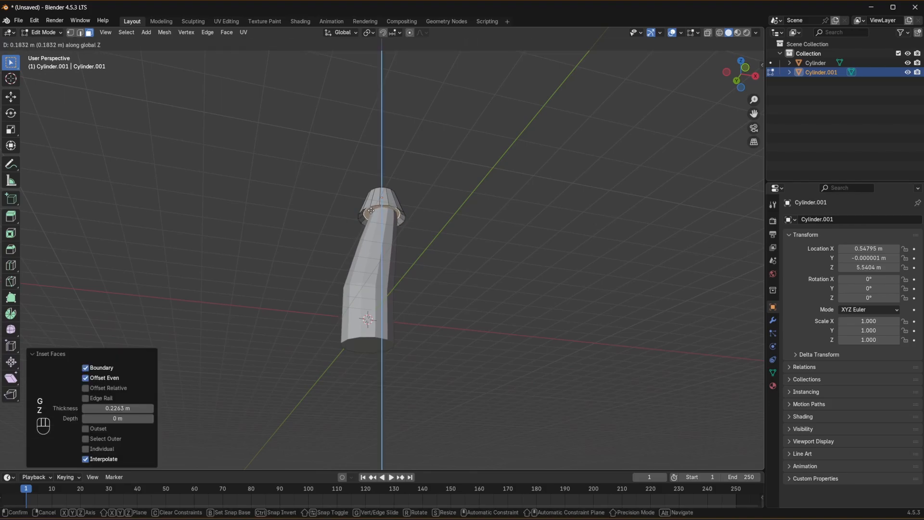
click(372, 210)
- Select all linked faces of the foliage piece and scale it up to 1.715
middle_drag(372, 209, 394, 226)
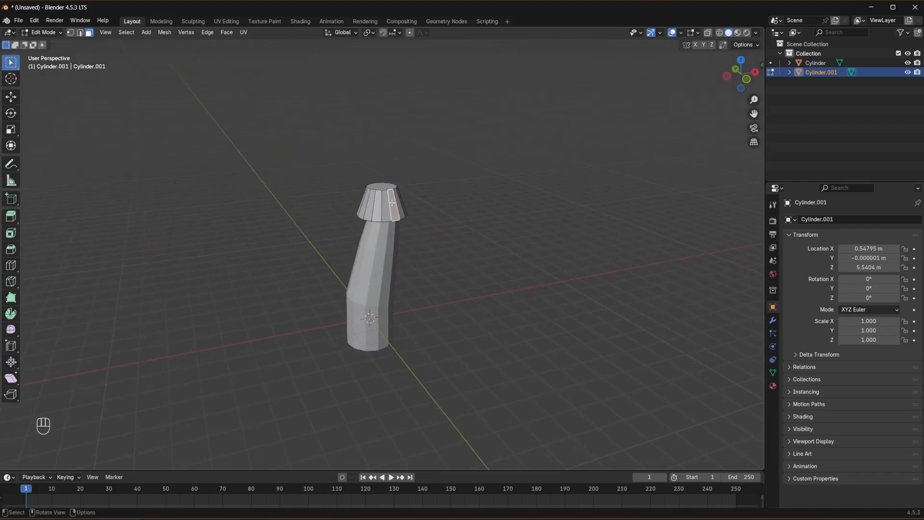
key(l)
middle_drag(421, 175, 402, 228)
key(g)
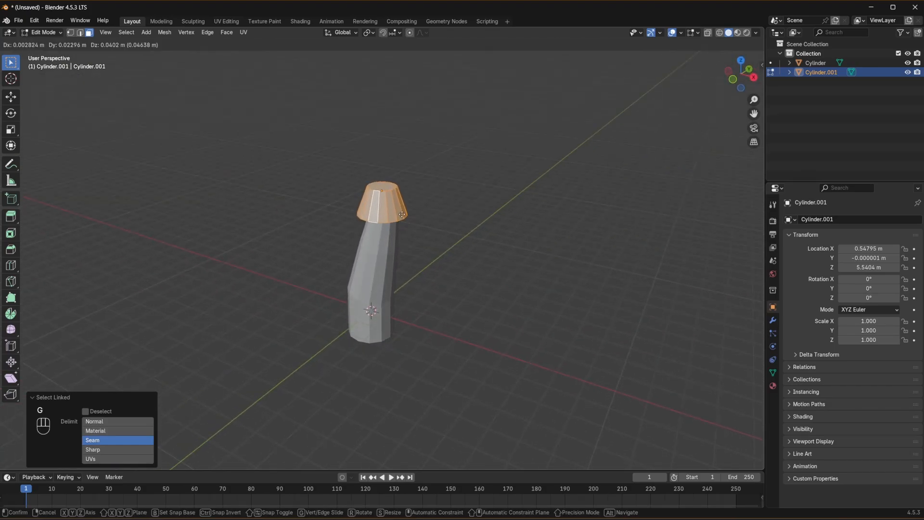
key(s)
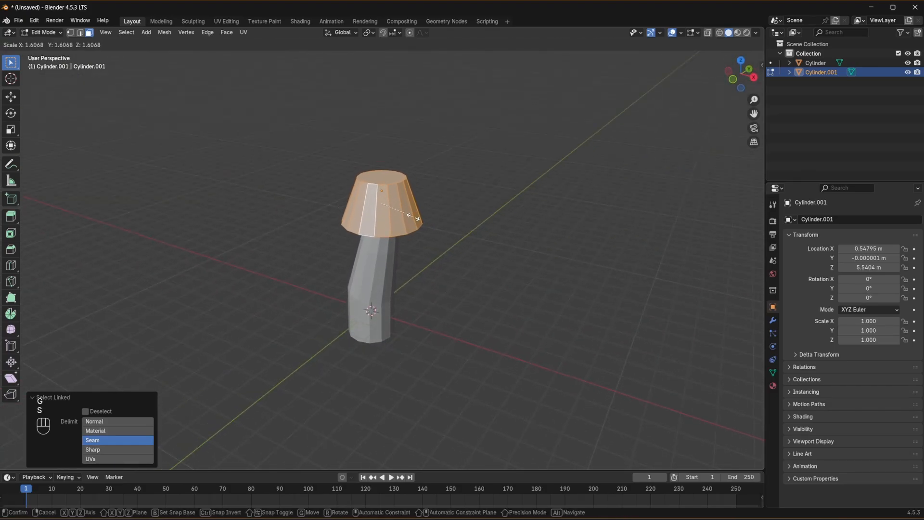
click(469, 196)
- Lower the selected foliage mesh about 0.37 m along Z in front view
middle_drag(468, 196, 483, 169)
key(KP_1)
key(g)
key(z)
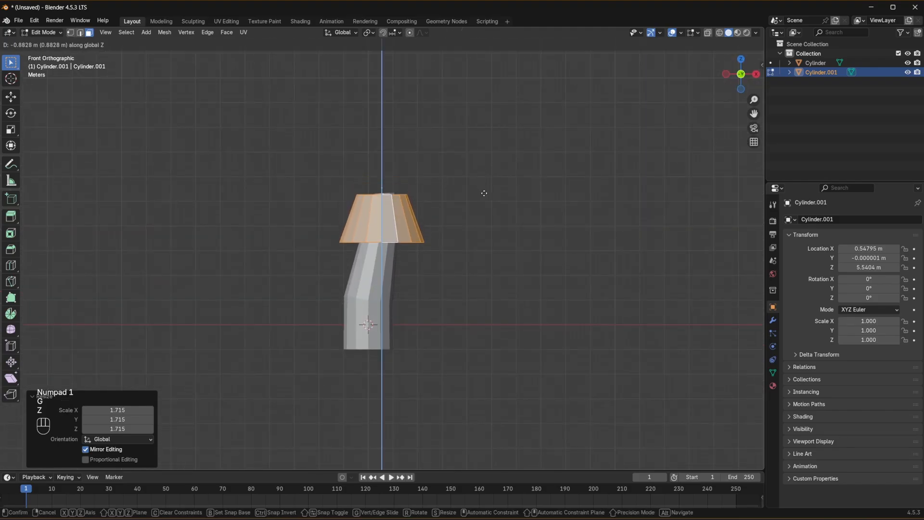
click(486, 181)
middle_drag(487, 181, 515, 200)
key(KP_1)
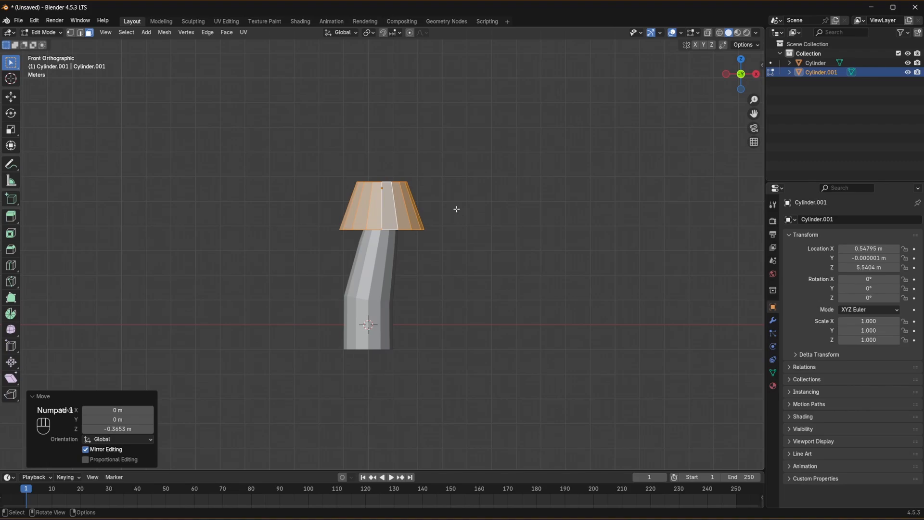
- Return to Object Mode and duplicate the foliage tier, placing the copy about 1.05 m higher on the tree
click(44, 34)
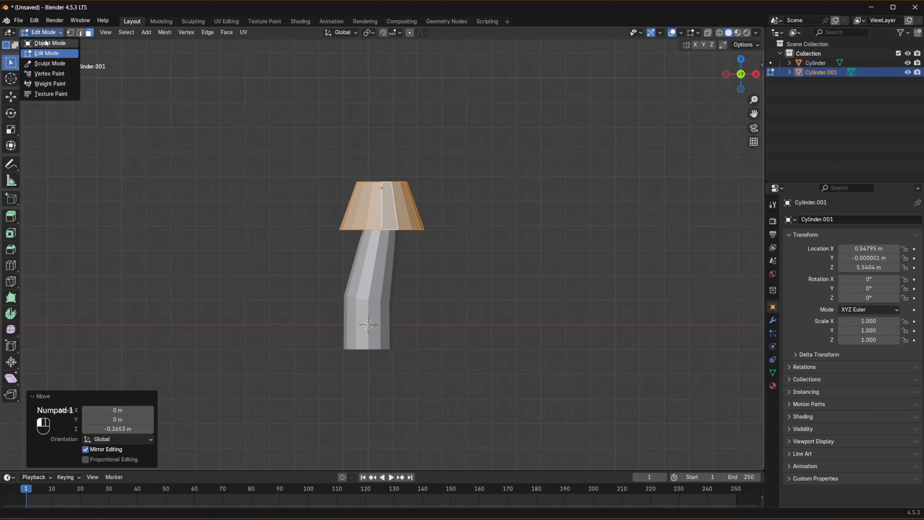
click(43, 44)
click(480, 201)
click(390, 220)
middle_drag(428, 216, 404, 227)
key(KP_1)
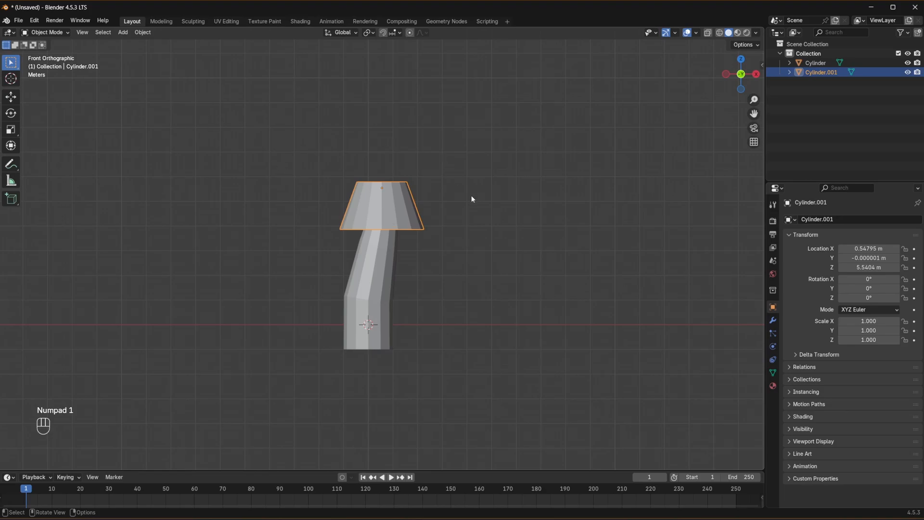
right_click(467, 194)
key(shift+d)
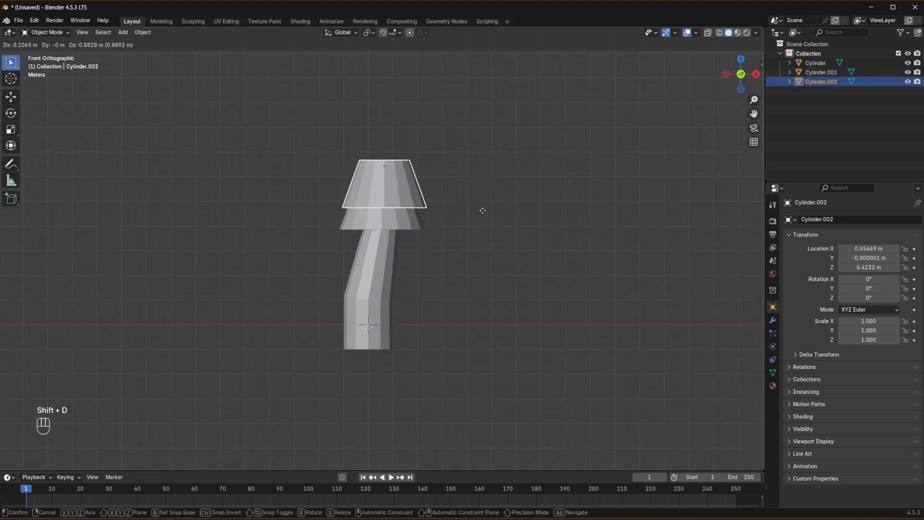
click(481, 206)
- Scale the second foliage tier to 0.973, rotate it about 21.3° around Z and tilt it about 3.2° in front view
key(s)
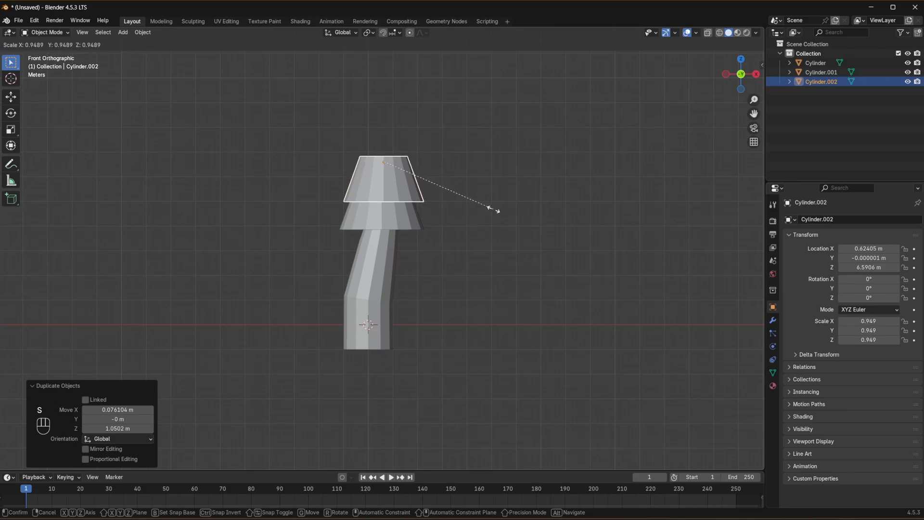
click(496, 210)
key(r)
key(z)
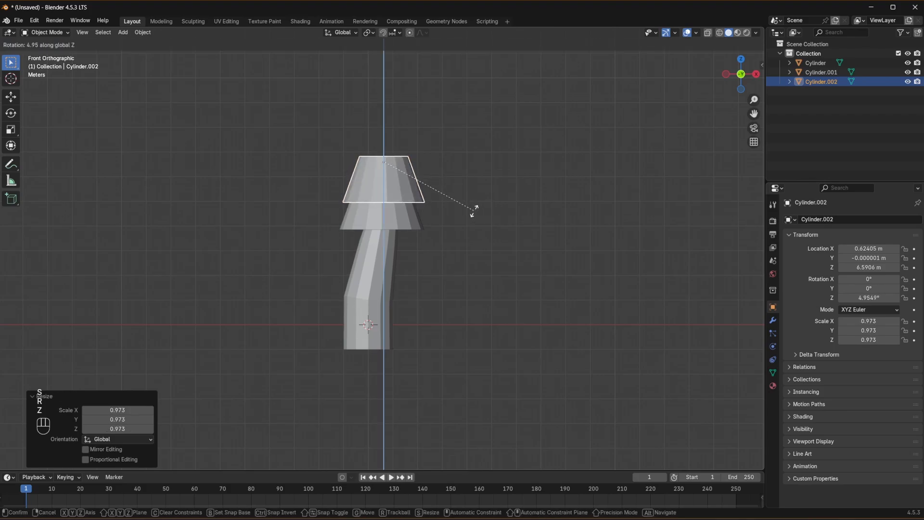
click(423, 197)
mouse_move(423, 197)
middle_down()
mouse_move(505, 203)
mouse_move(380, 204)
mouse_move(432, 210)
middle_up()
key(KP_1)
key(r)
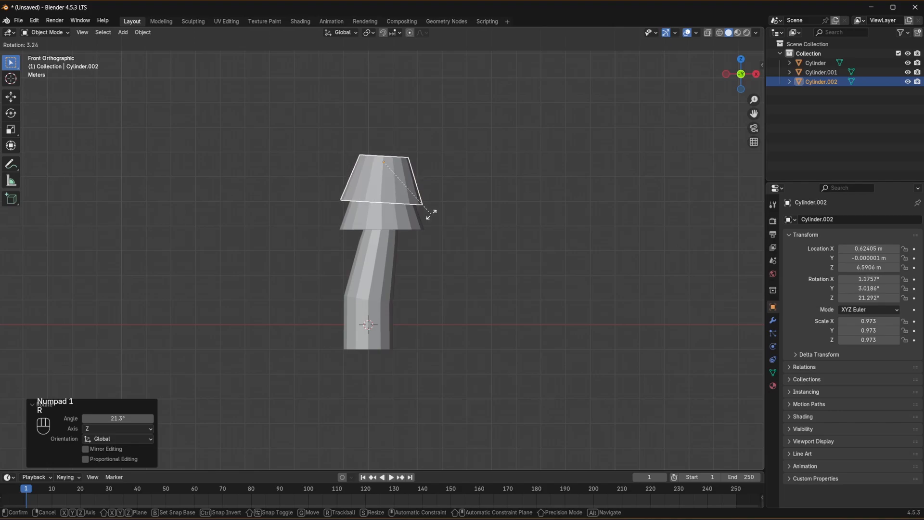
click(430, 212)
middle_drag(540, 175, 444, 182)
key(KP_1)
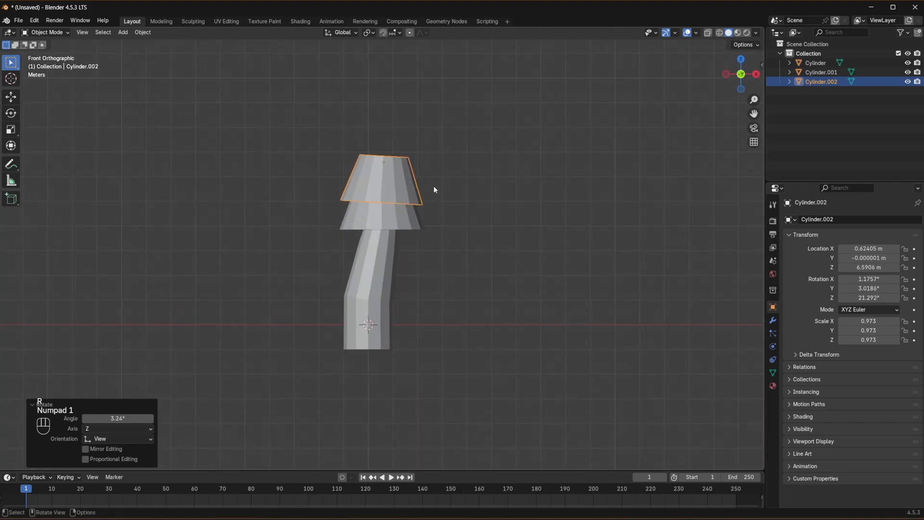
- Duplicate the second foliage tier about 1.04 m higher and scale the copy to 0.951
key(shift+d)
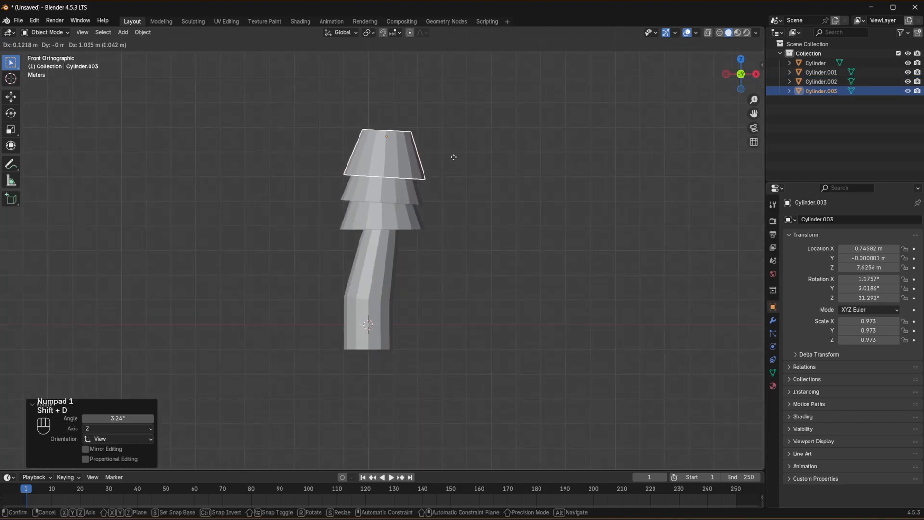
click(453, 157)
key(s)
click(452, 158)
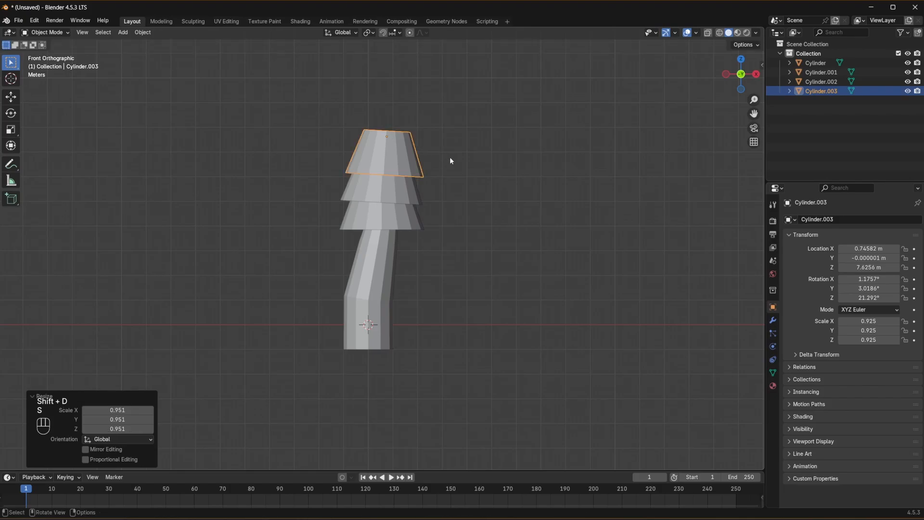
- Rotate the third foliage tier about -9.7° around Z and tilt it about 2° from a side angle
key(r)
key(z)
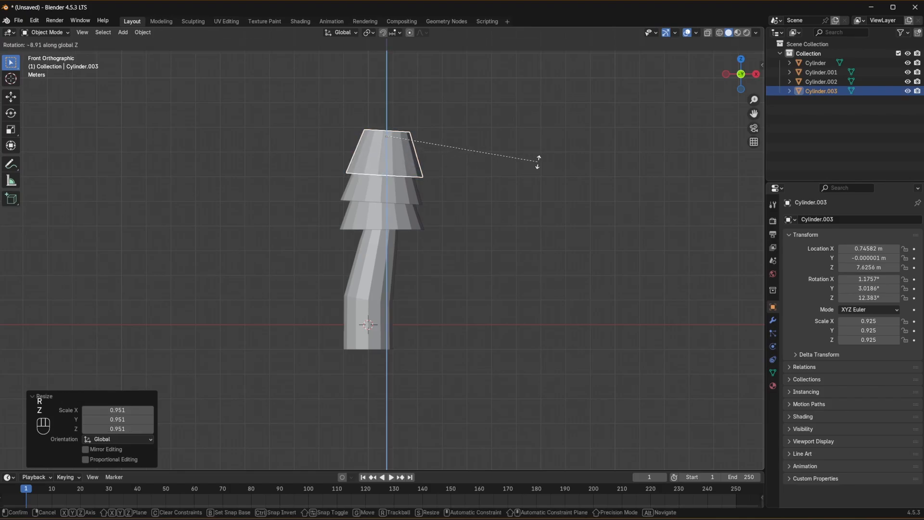
click(570, 164)
middle_drag(569, 164, 486, 172)
key(r)
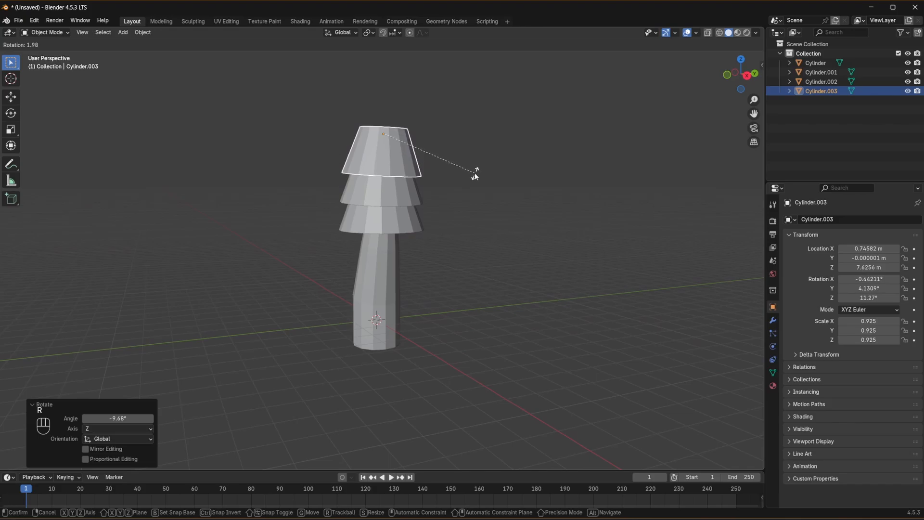
click(476, 173)
middle_drag(423, 176, 472, 179)
key(KP_1)
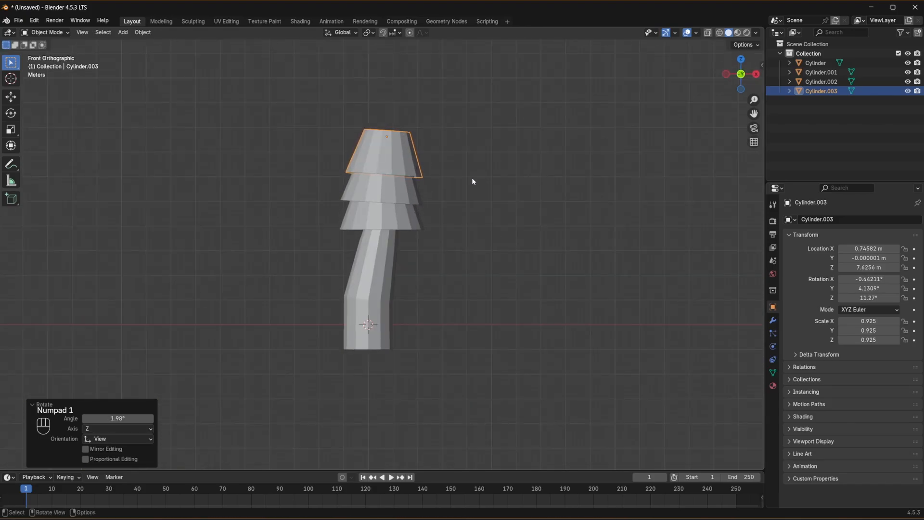
- Duplicate the third foliage tier about 0.75 m higher and rotate the copy about 47.5° around Z
key(shift+d)
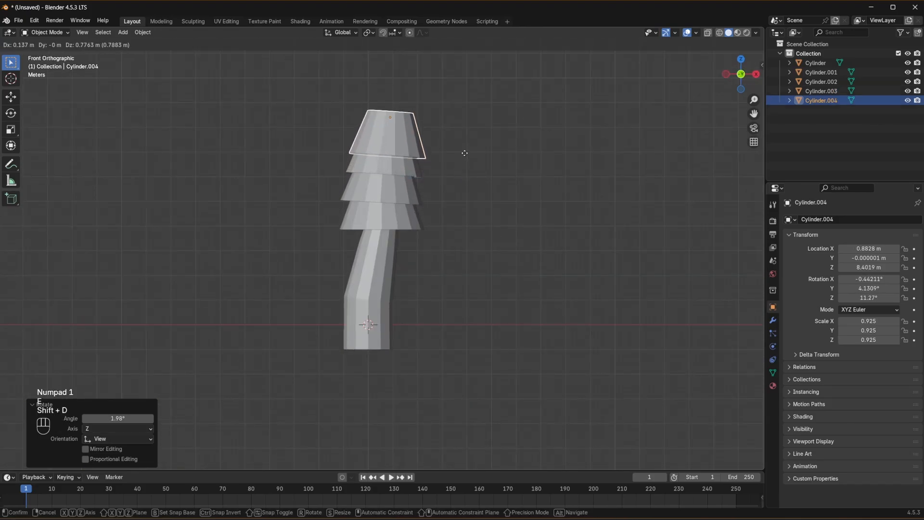
click(464, 157)
key(r)
key(z)
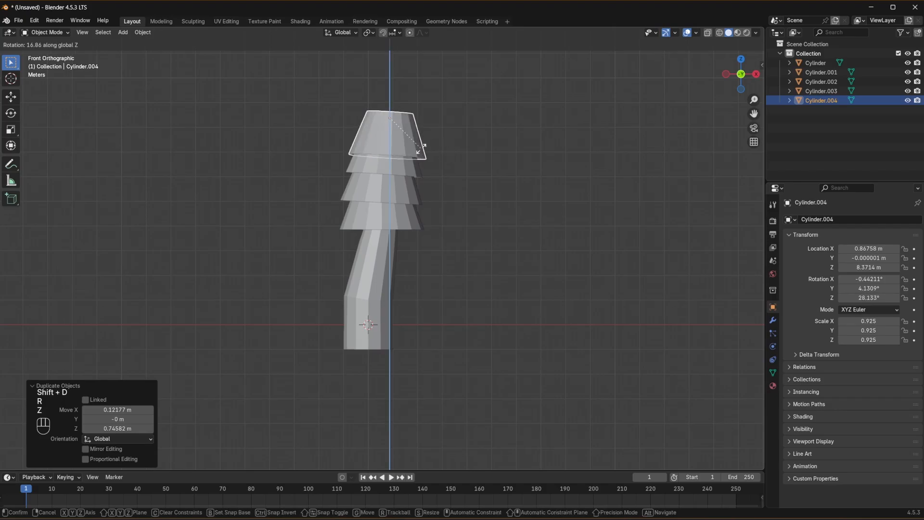
click(397, 145)
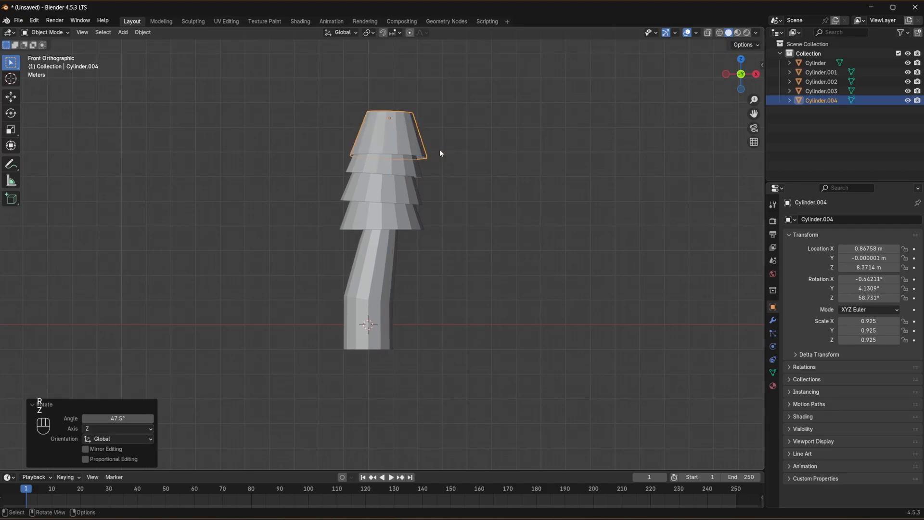
- Scale the fourth foliage tier to about 0.873 and shift it slightly to sit centred over the tier below
key(s)
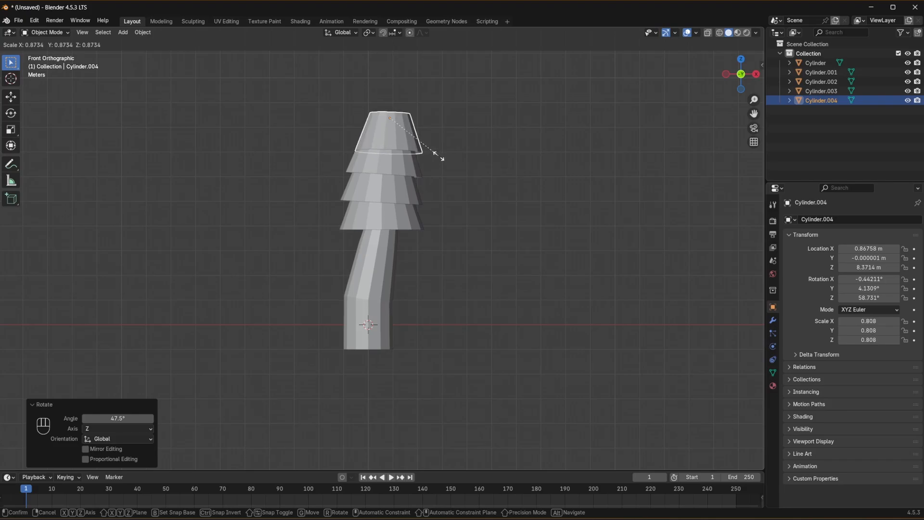
click(442, 158)
middle_drag(414, 186, 474, 180)
key(g)
click(454, 209)
key(g)
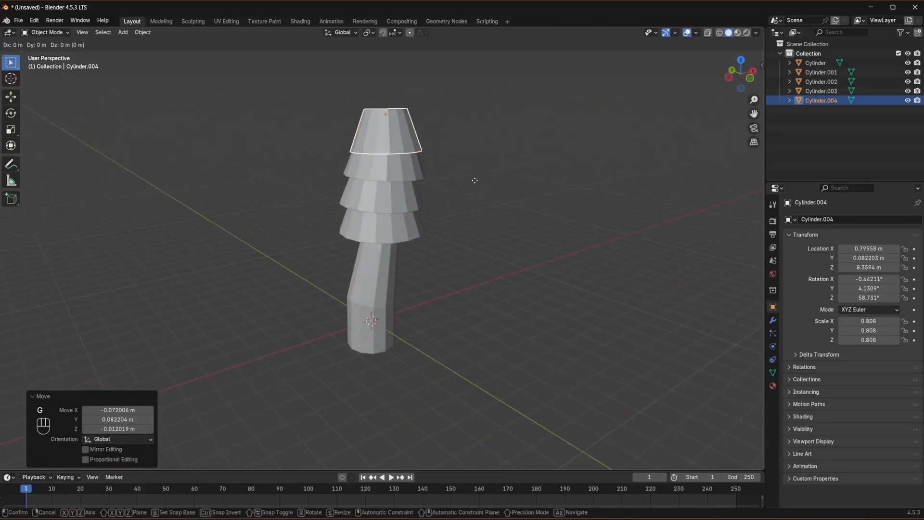
right_click(474, 180)
- Duplicate the fourth foliage tier about 0.91 m straight up along Z and scale the copy to 0.857
key(shift+d)
key(z)
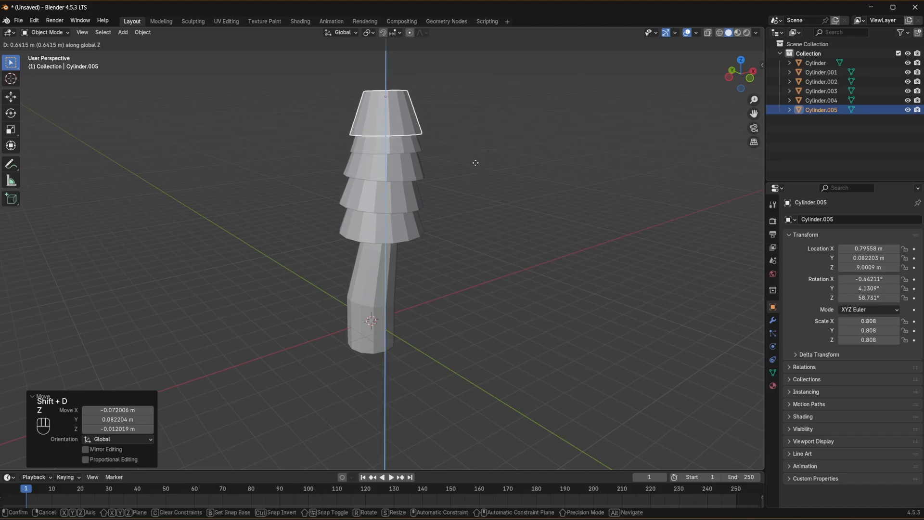
click(474, 159)
key(s)
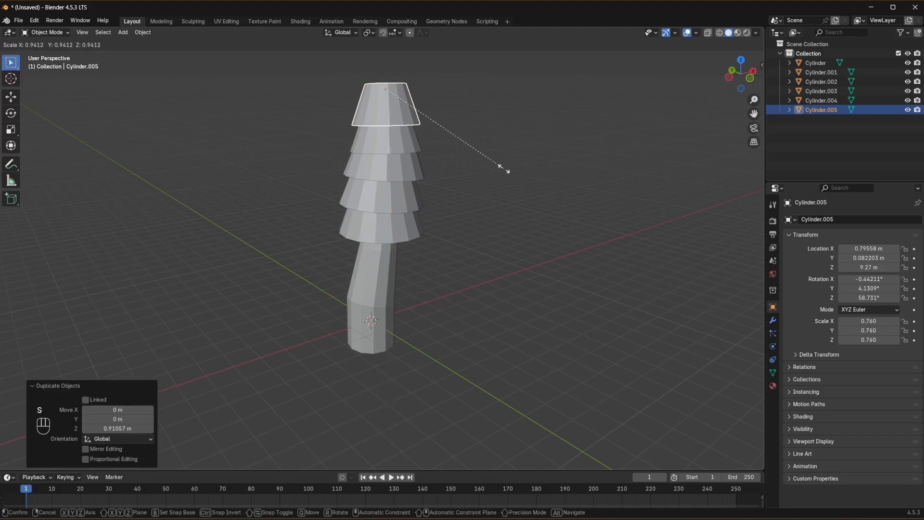
click(488, 165)
- Duplicate the fifth foliage tier about 0.88 m up along Z and tilt the copy about -4.75° from a side angle
middle_drag(490, 166, 489, 215)
key(shift+d)
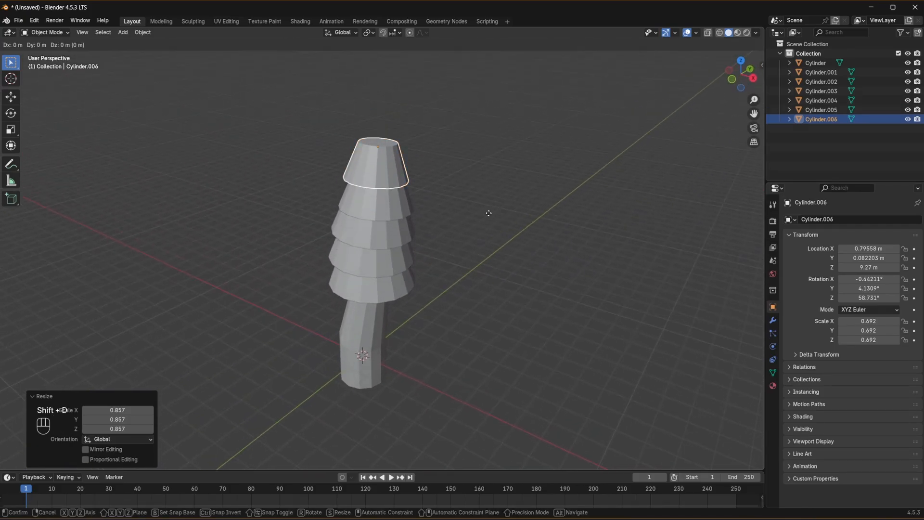
key(z)
click(489, 188)
key(r)
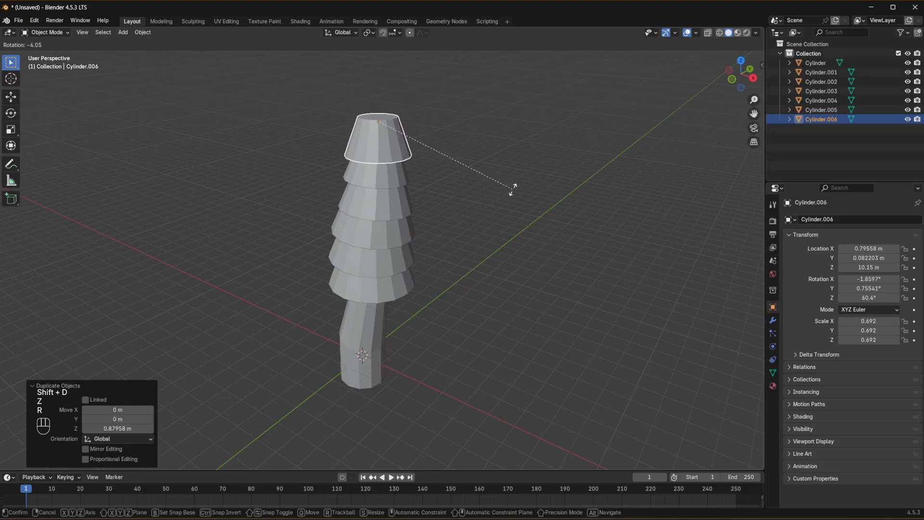
click(513, 187)
- Rotate the sixth foliage tier about -64.7° around Z and scale it down to an object scale of 0.591
key(r)
key(z)
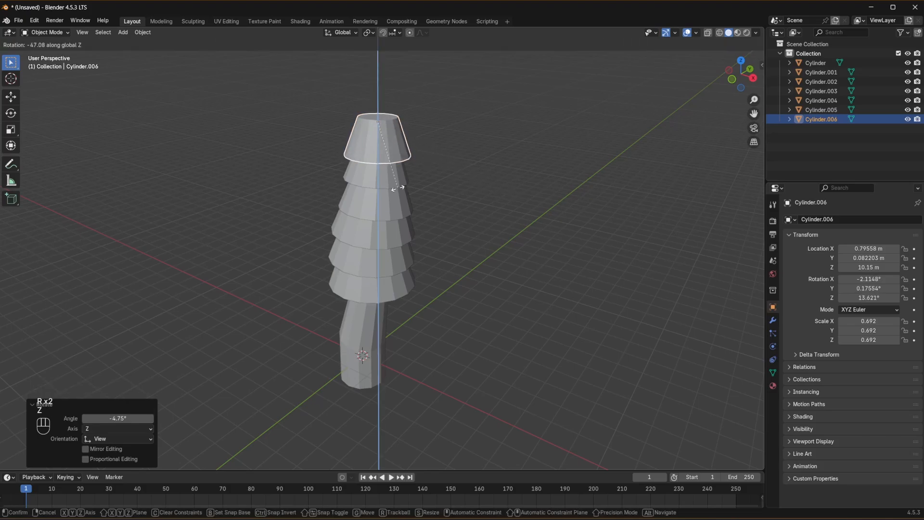
click(412, 186)
key(s)
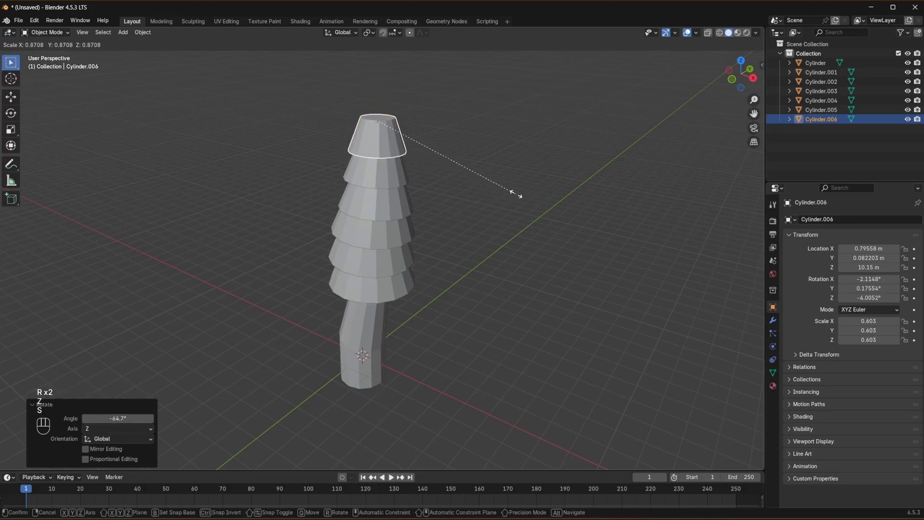
click(514, 193)
- In Edit Mode, extrude the sixth tier's top face about 0.44 m upward and scale it down to narrow the crown
key(Tab)
middle_drag(423, 135, 374, 146)
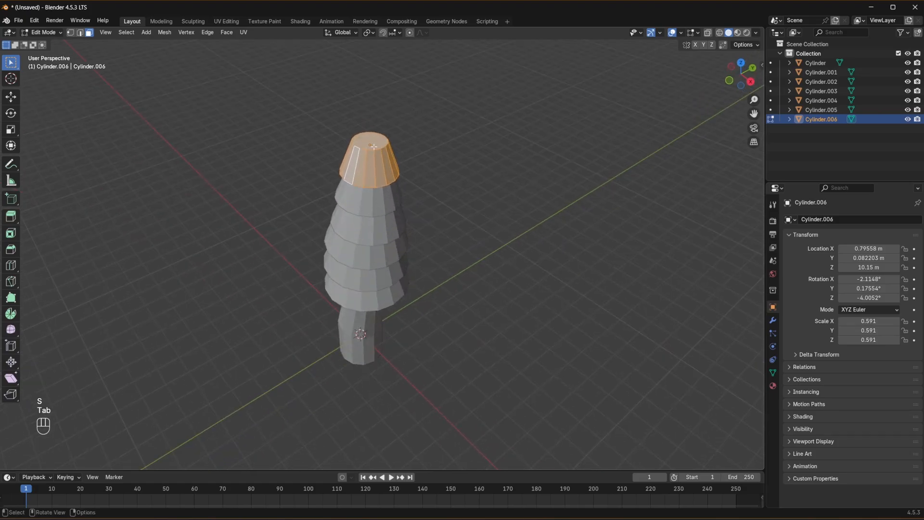
click(379, 140)
key(e)
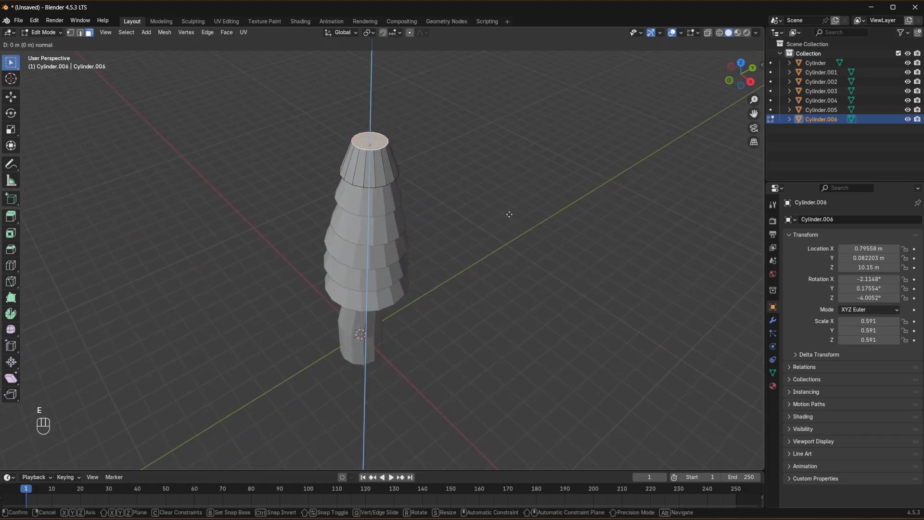
click(499, 205)
key(s)
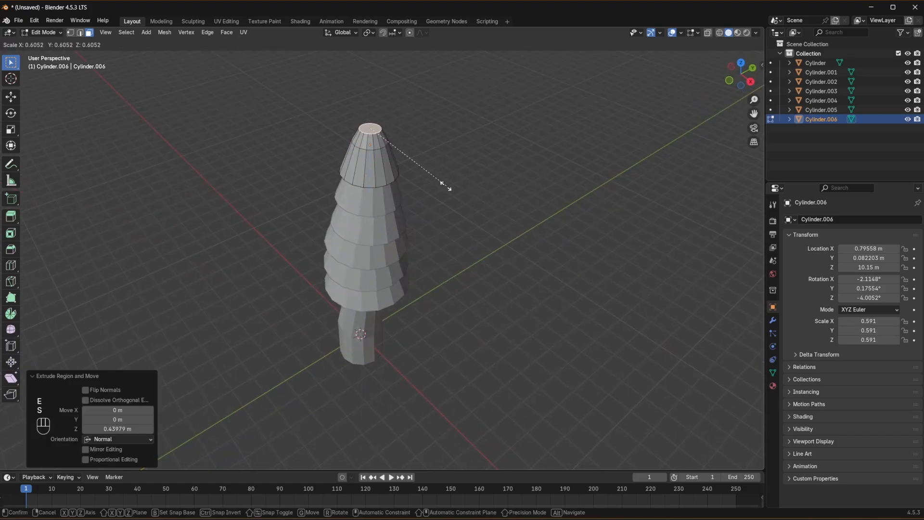
click(433, 179)
- Extrude the crown's top face about 0.39 m more, scale it to 0.347 and merge it into a single tip point
key(e)
click(434, 177)
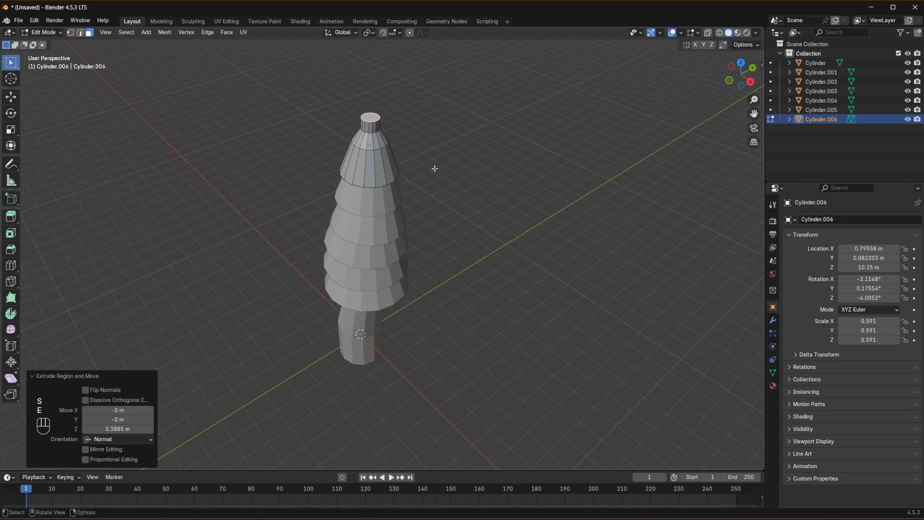
key(s)
click(390, 137)
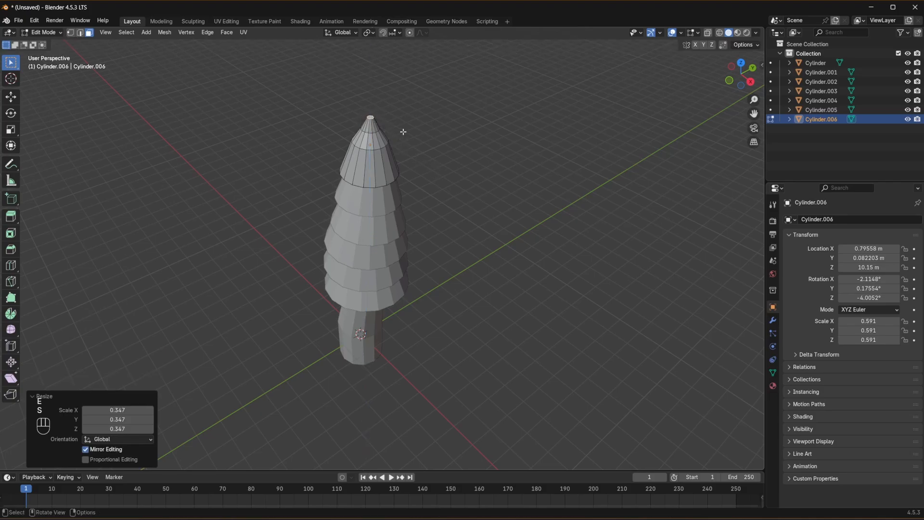
key(m)
click(402, 130)
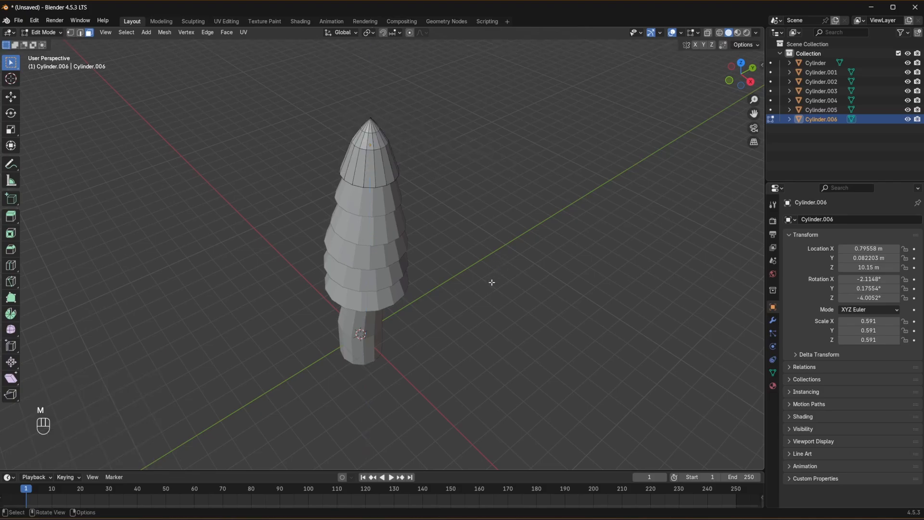
- Return to Object Mode and view the finished tree from around
middle_drag(491, 282, 522, 276)
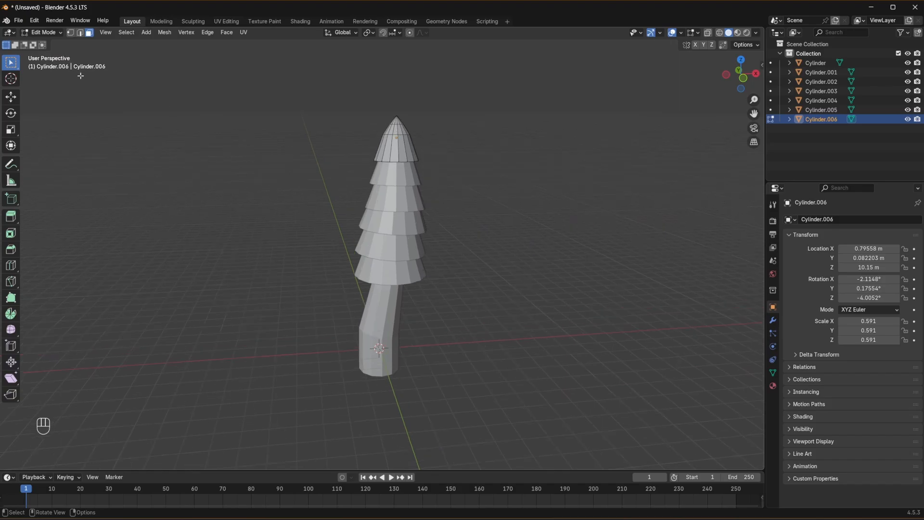
click(48, 34)
click(53, 41)
middle_drag(565, 299, 275, 330)
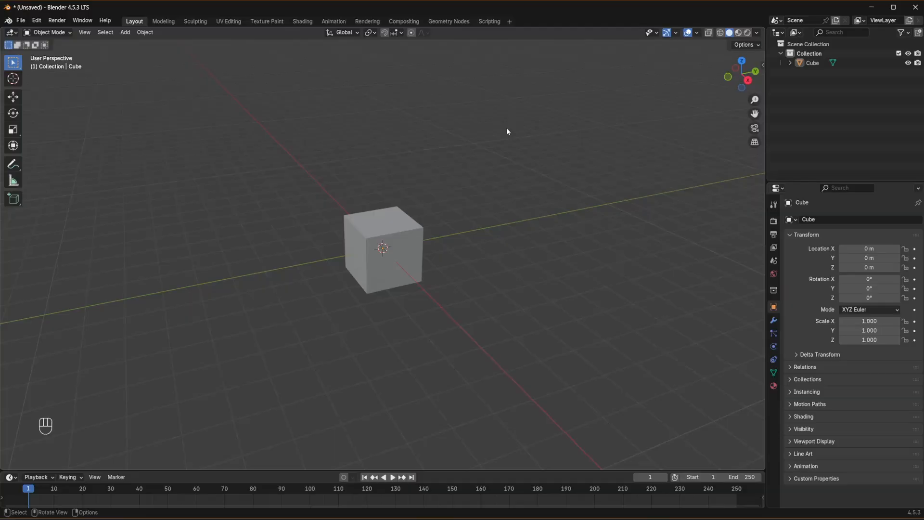
- Delete the default cube from the new scene
click(383, 251)
key(x)
click(310, 323)
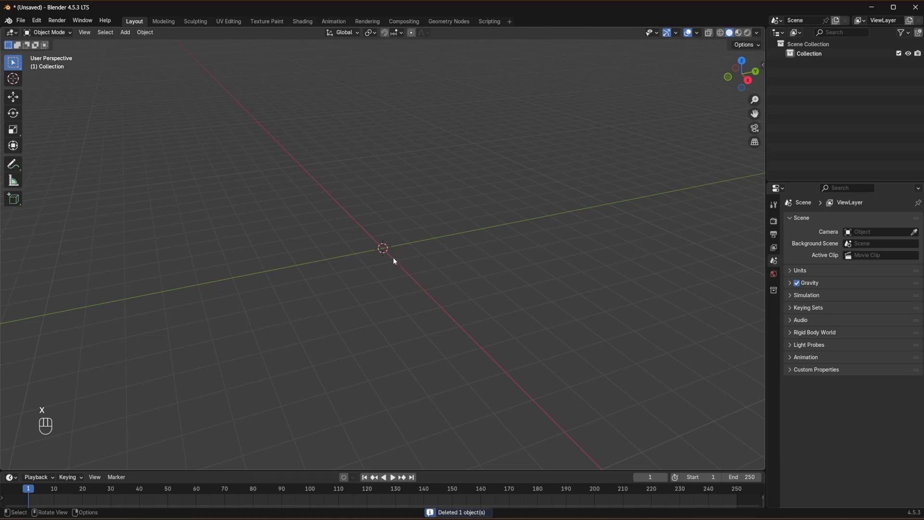
- In front view, add a cylinder mesh at the origin with a reduced vertex count as the next tree's trunk
key(KP_1)
key(shift+a)
mouse_move(392, 258)
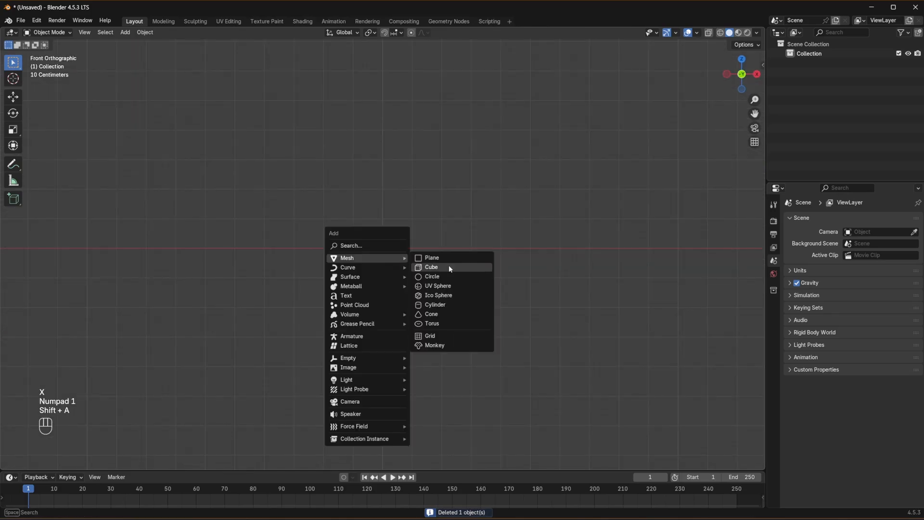
click(461, 303)
click(118, 351)
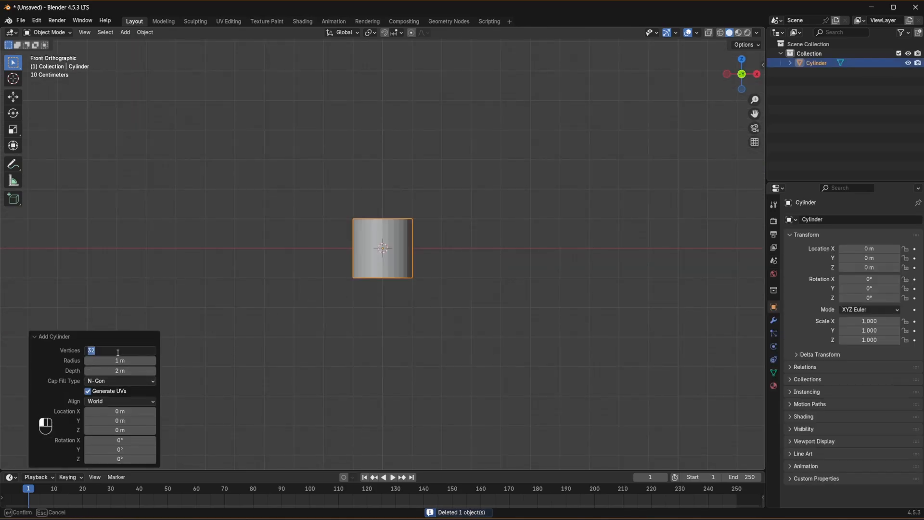
key(Return)
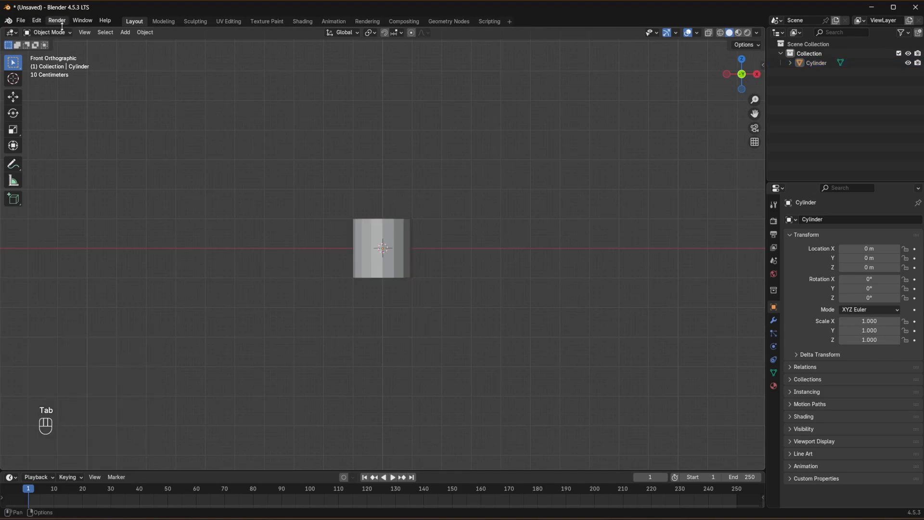
- In Edit Mode, select the cylinder's top face and tilt it about -17.5° in front view
key(Tab)
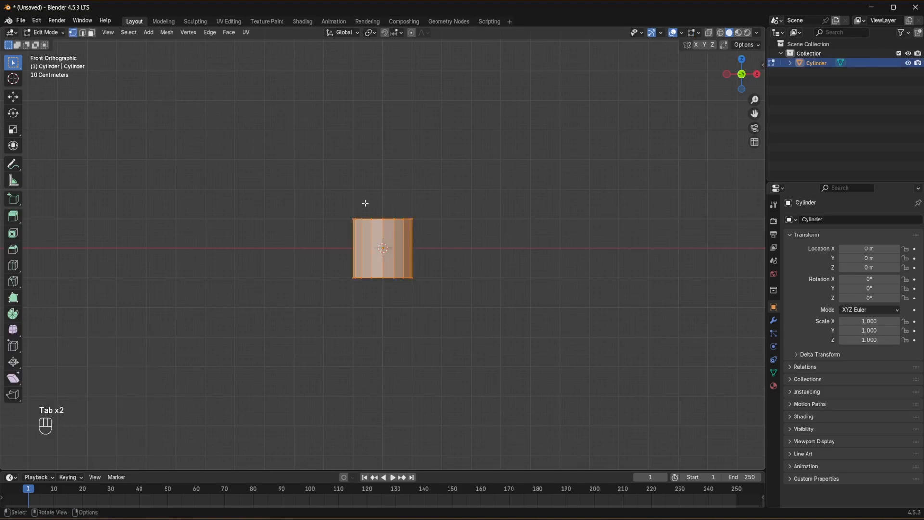
middle_drag(363, 151, 385, 216)
click(387, 219)
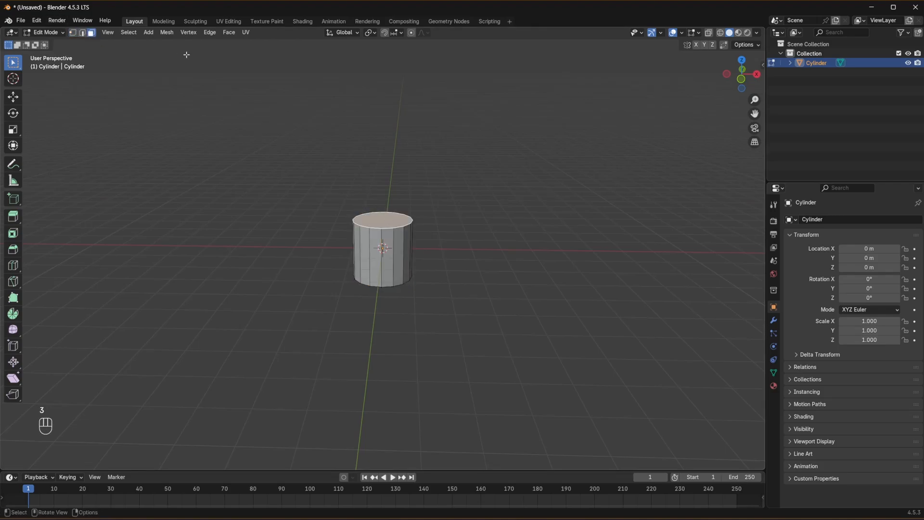
key(KP_1)
key(r)
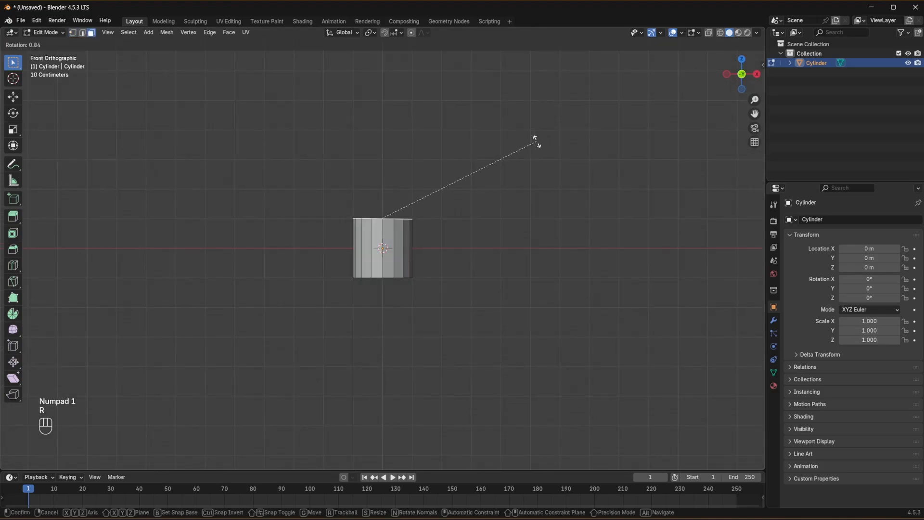
click(476, 125)
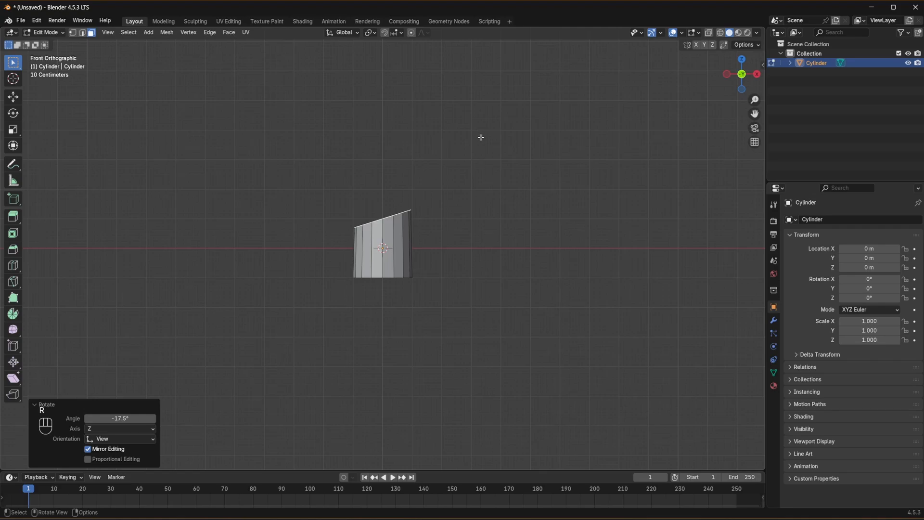
- Extrude the tilted top face about 2.72 m, scale it to 0.817 and rotate it about 11.7°
key(e)
key(s)
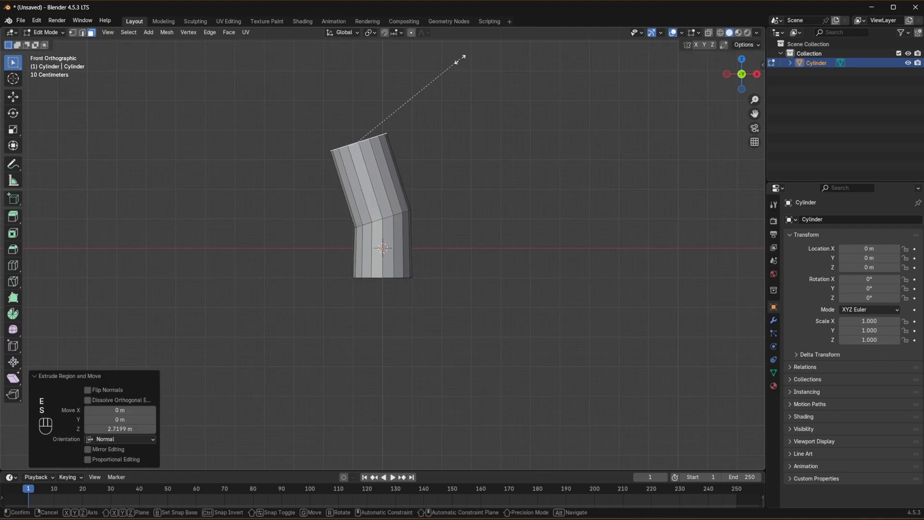
click(442, 67)
shift+middle_drag(439, 74, 451, 162)
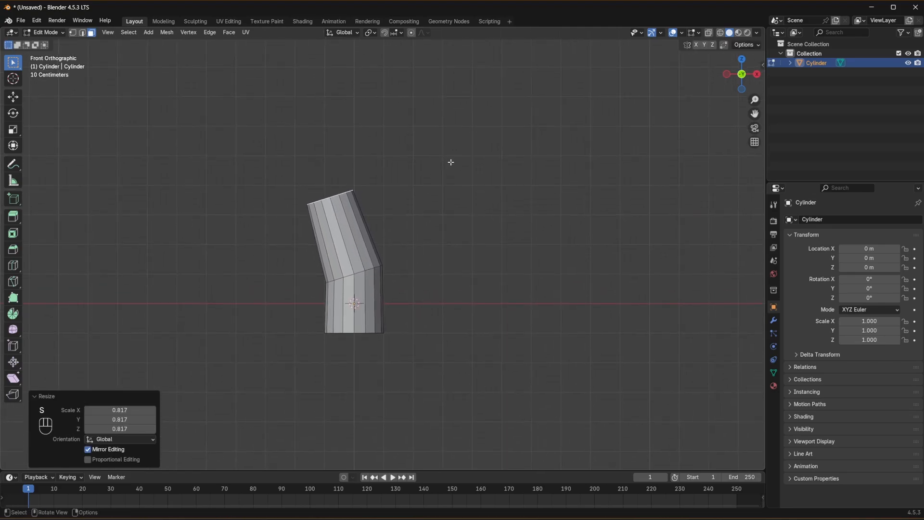
key(r)
click(467, 184)
- Extrude a third trunk segment about 2.6 m long, scale its end face down and rotate it about 6.57°
key(e)
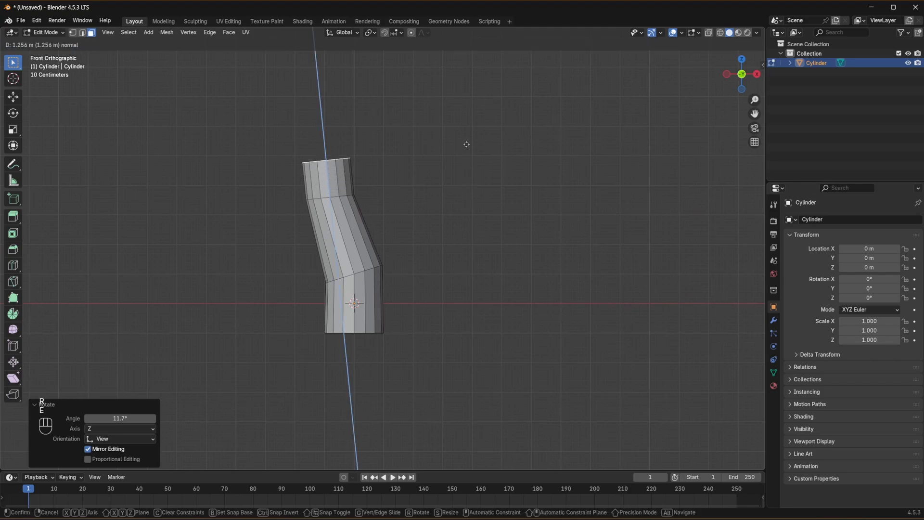
click(471, 111)
key(s)
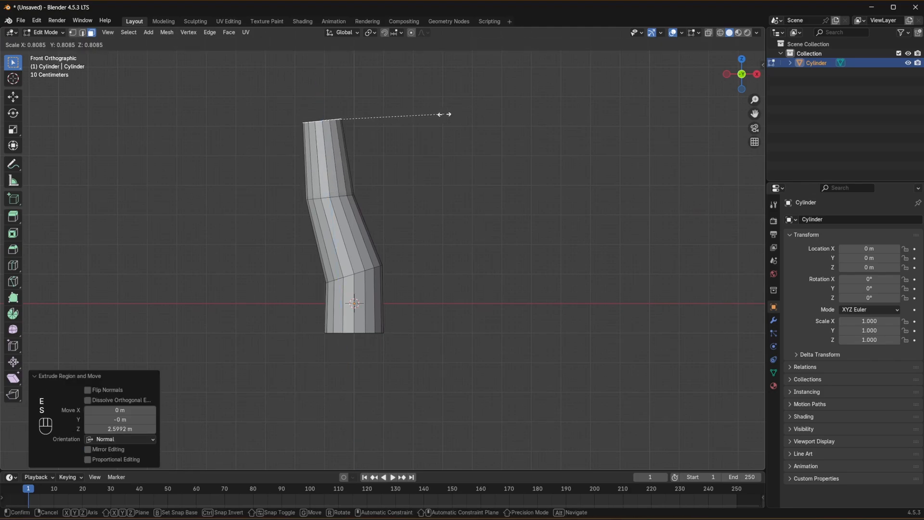
click(444, 114)
key(r)
click(454, 128)
- Extrude a fourth trunk segment upward, rotate its end face about 2.84° and scale it to 0.656
key(e)
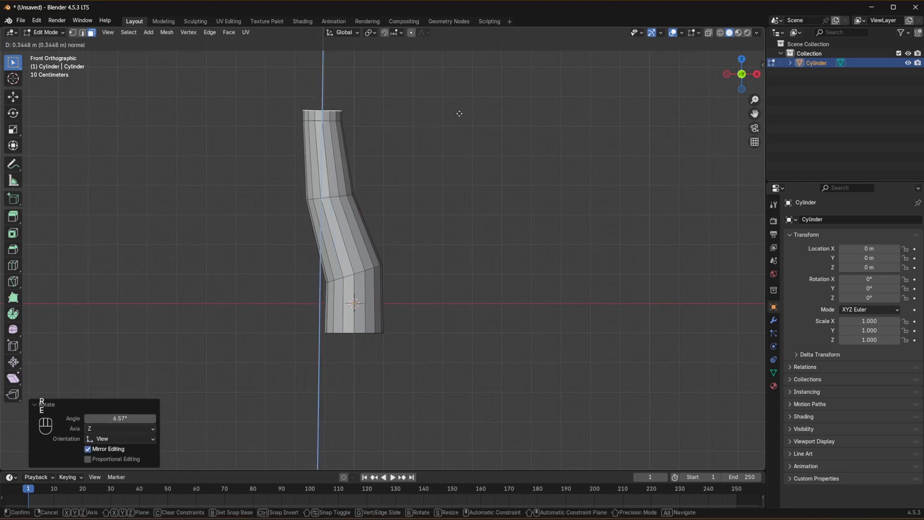
click(473, 54)
key(r)
click(474, 57)
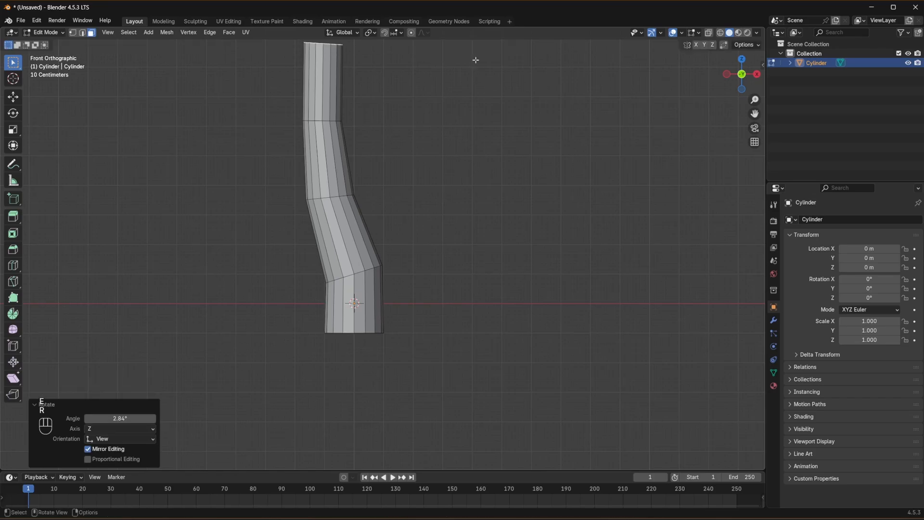
key(s)
click(435, 72)
scroll(485, 165, down, 4)
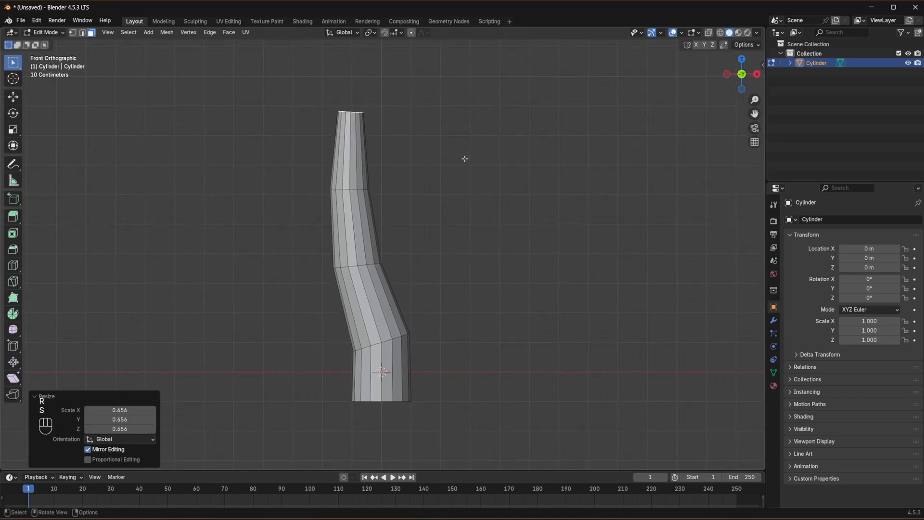
shift+middle_drag(452, 162, 457, 195)
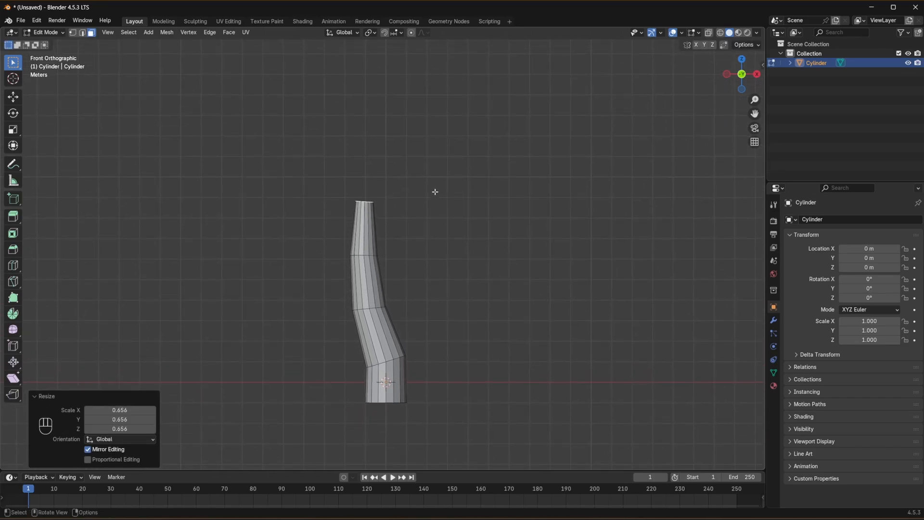
- Extrude a fifth trunk segment about 4.17 m upward, scale its end face down and rotate it about -6.63°
key(e)
click(467, 113)
key(s)
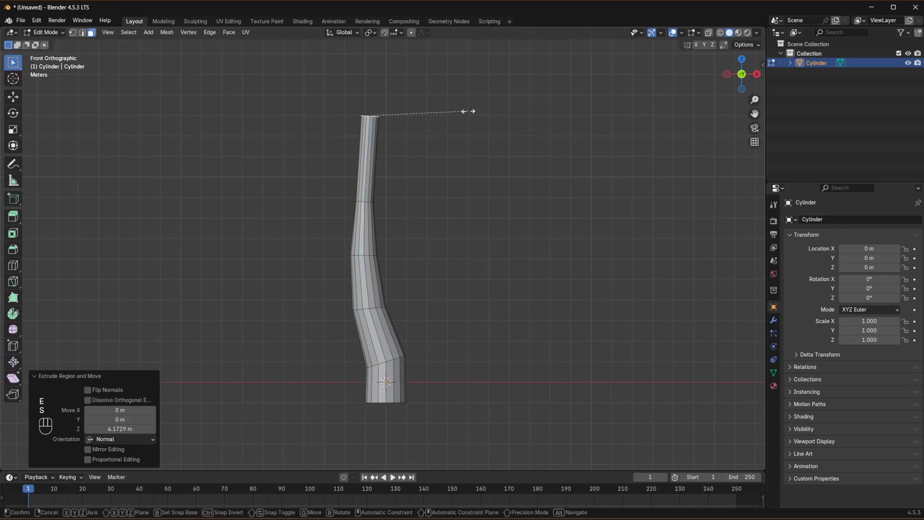
click(447, 114)
key(r)
click(442, 107)
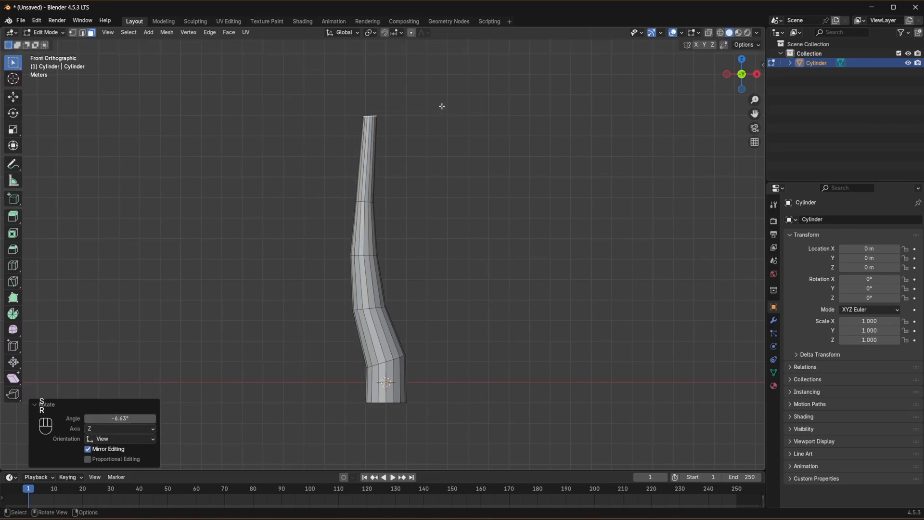
middle_drag(442, 105, 520, 227)
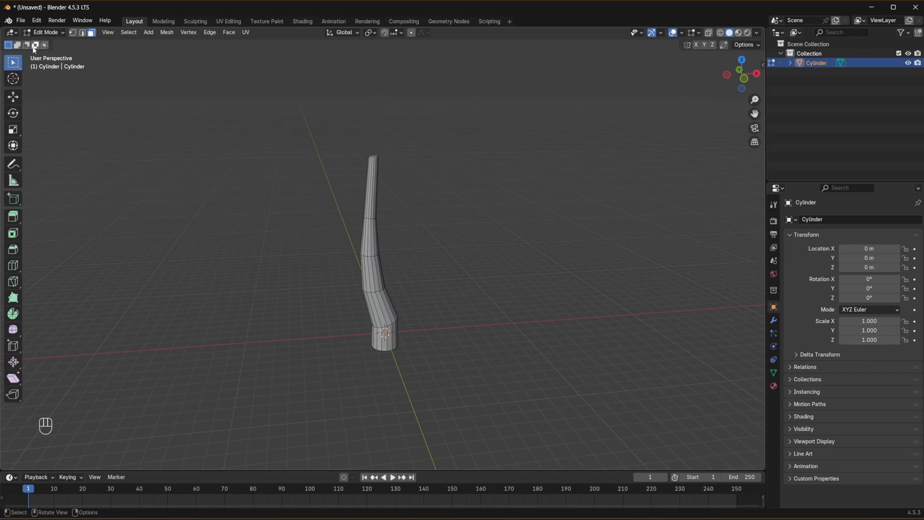
- Return to Object Mode and add an ico sphere with a 1 m radius at the trunk's base
click(46, 35)
click(65, 54)
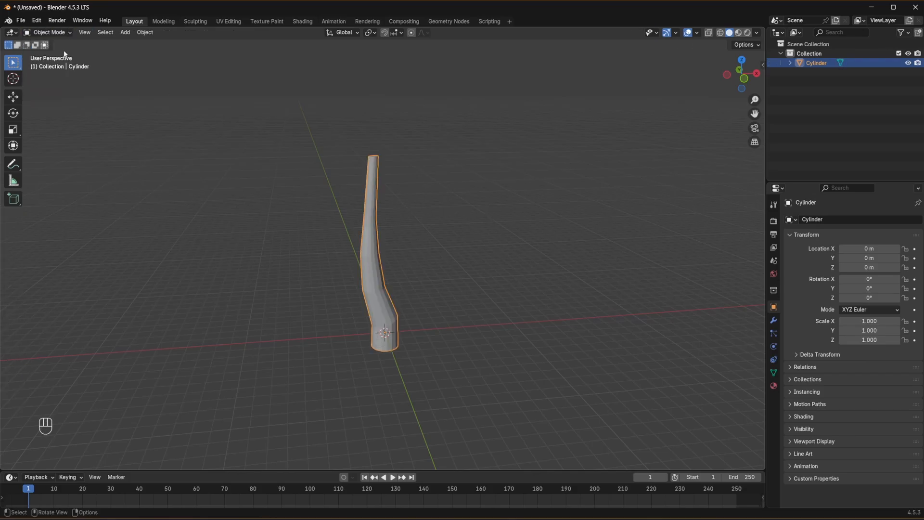
click(520, 235)
key(shift+a)
mouse_move(437, 309)
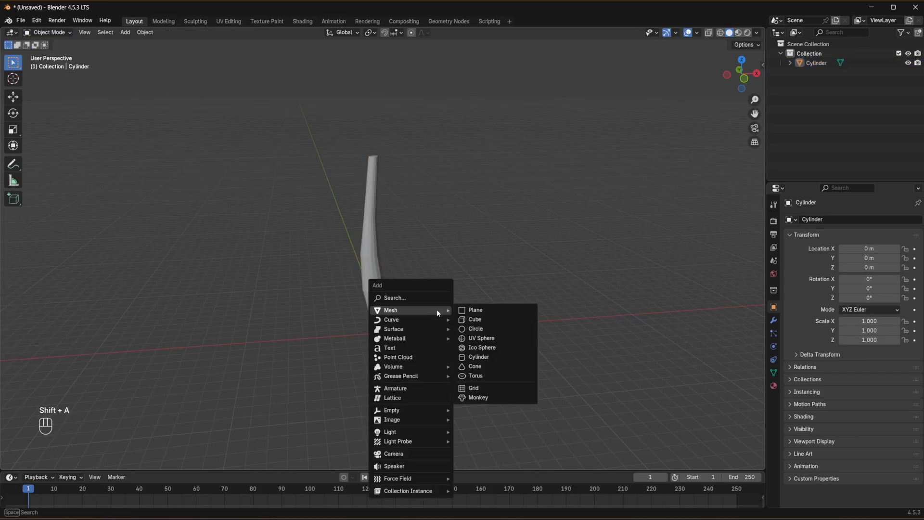
click(484, 347)
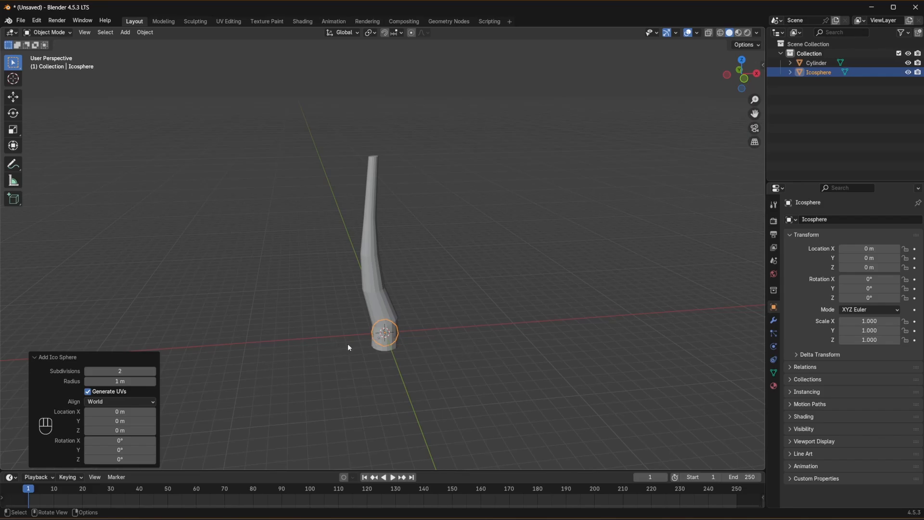
- With the trunk temporarily hidden, move the ico sphere beside it to about X -4.48 m, Y -1.35 m, Z 2.70 m
click(489, 377)
middle_drag(489, 377, 388, 405)
click(383, 389)
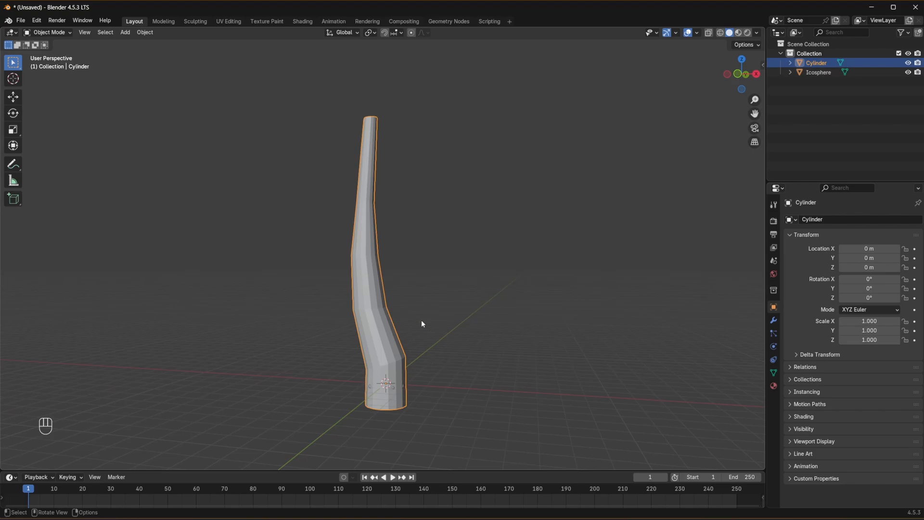
key(h)
click(374, 369)
key(g)
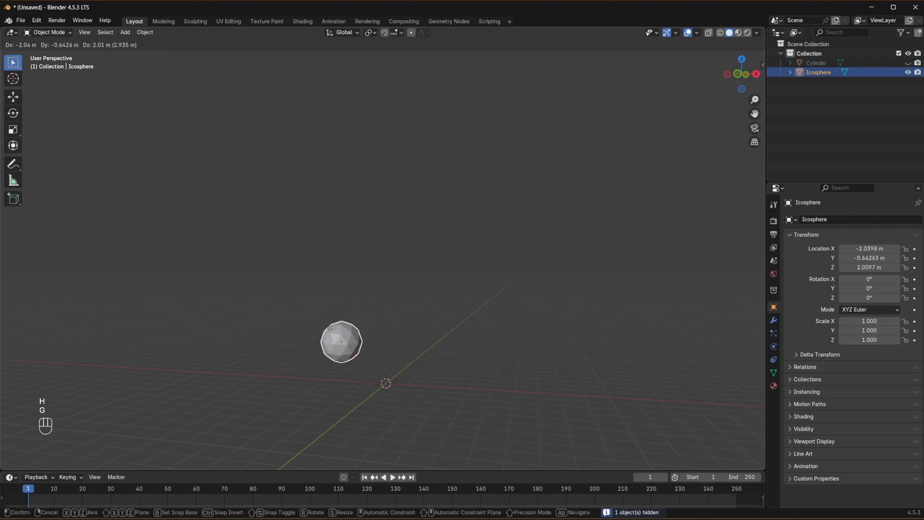
click(309, 315)
click(321, 283)
key(alt+h)
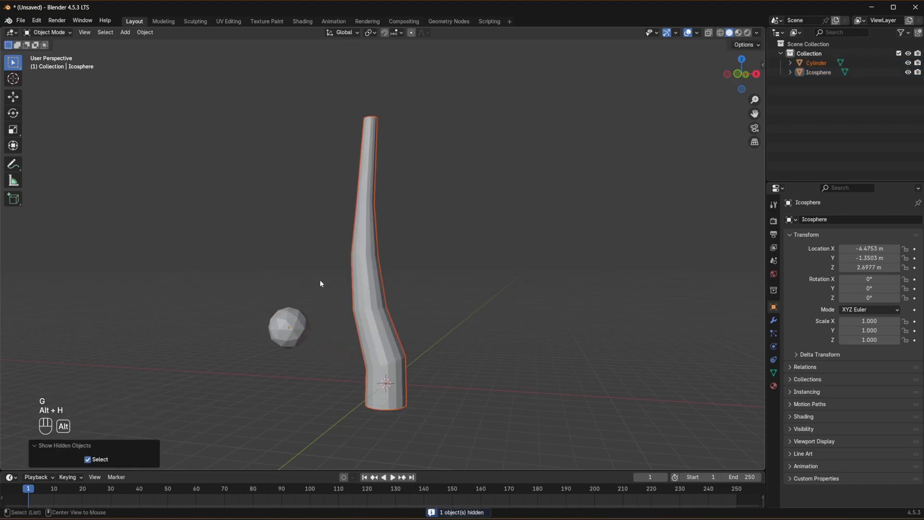
click(297, 328)
- In front view, scale the ico sphere to about 3.644 and move it onto the trunk's tip at about X -0.96 m, Z 12.29 m
key(KP_1)
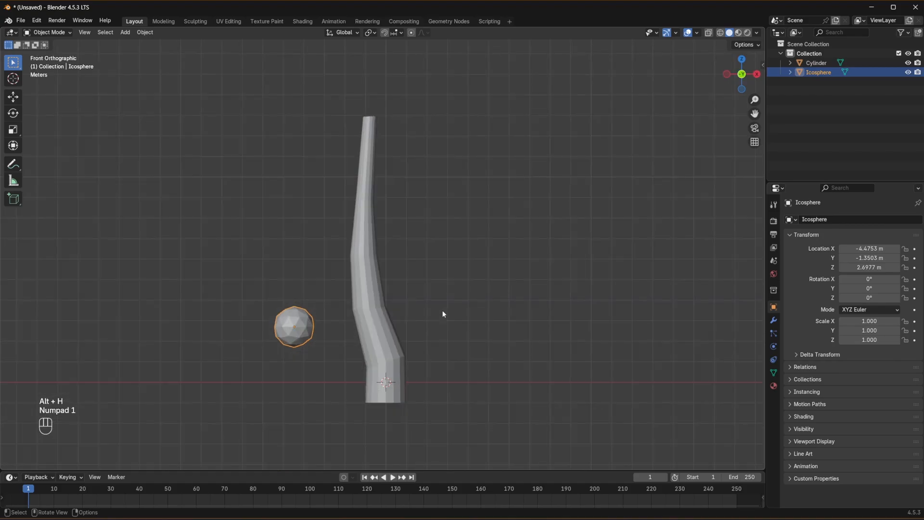
key(s)
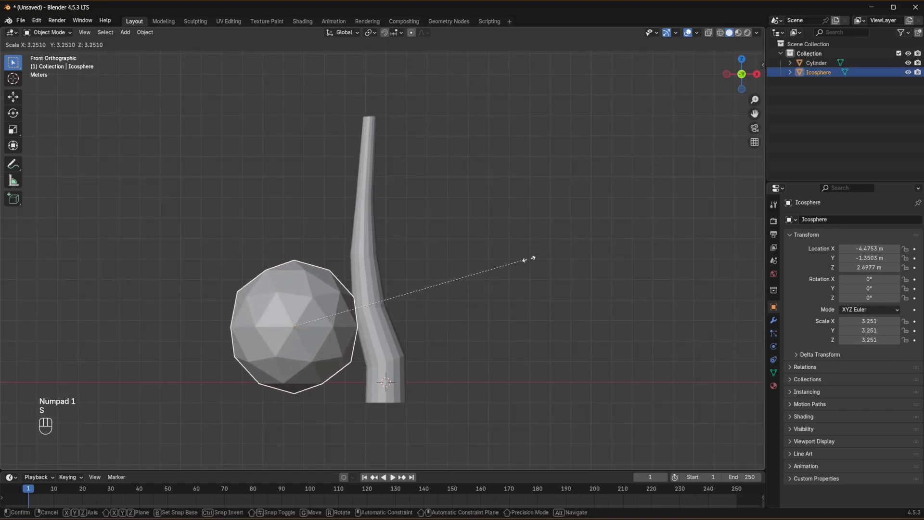
click(545, 253)
key(g)
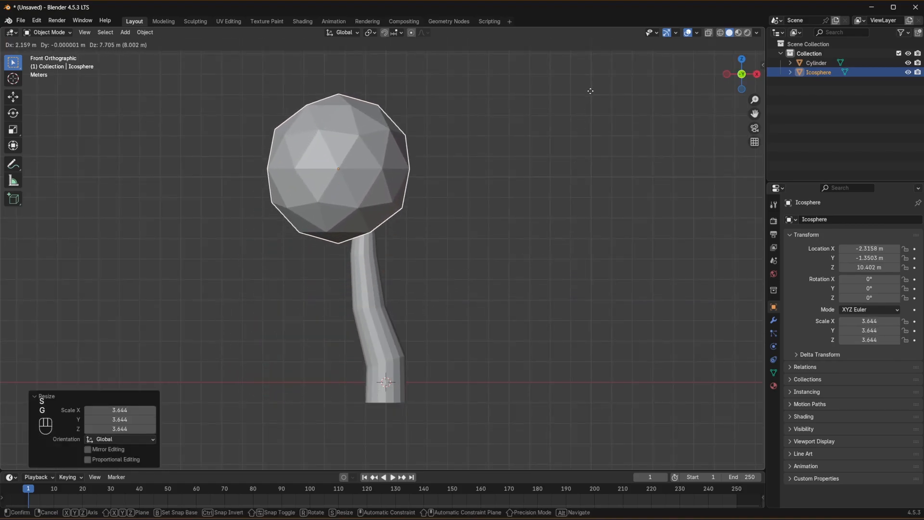
click(596, 155)
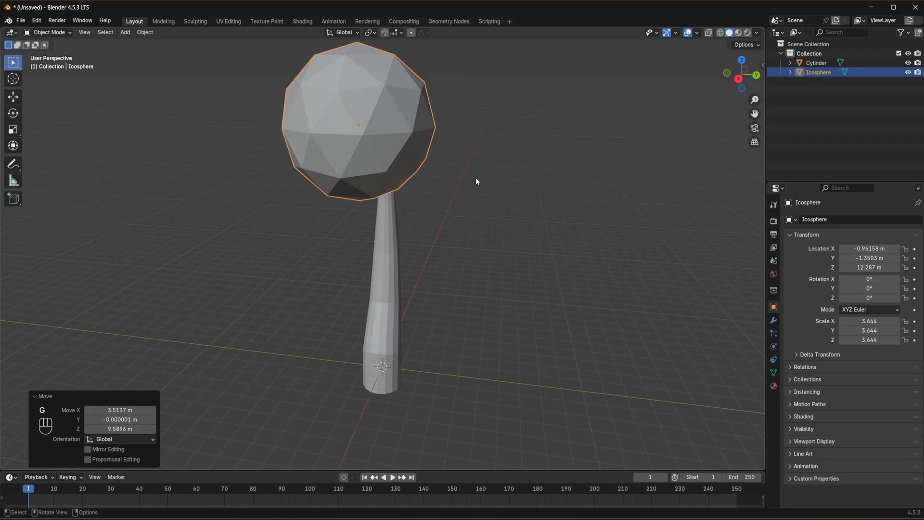
- In right view, move the ico sphere about 1.28 m along Y to centre it over the trunk
key(KP_3)
key(g)
key(y)
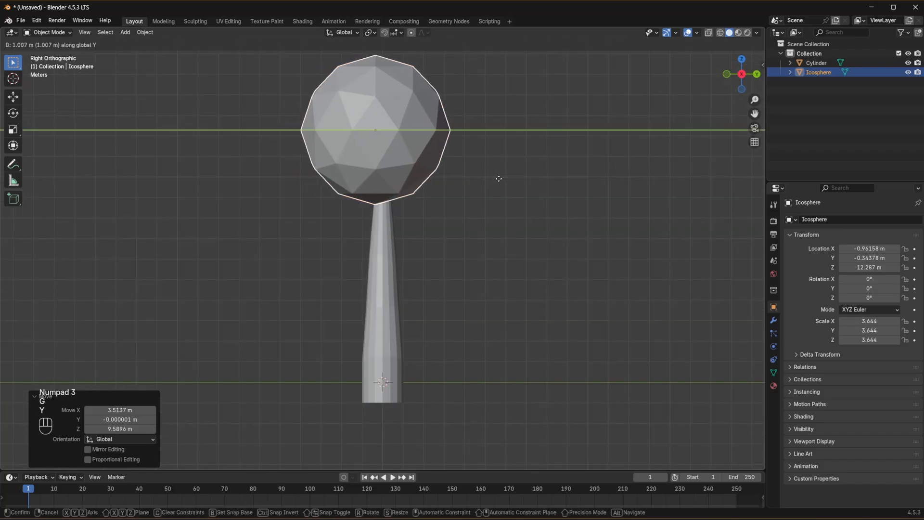
click(502, 180)
key(KP_1)
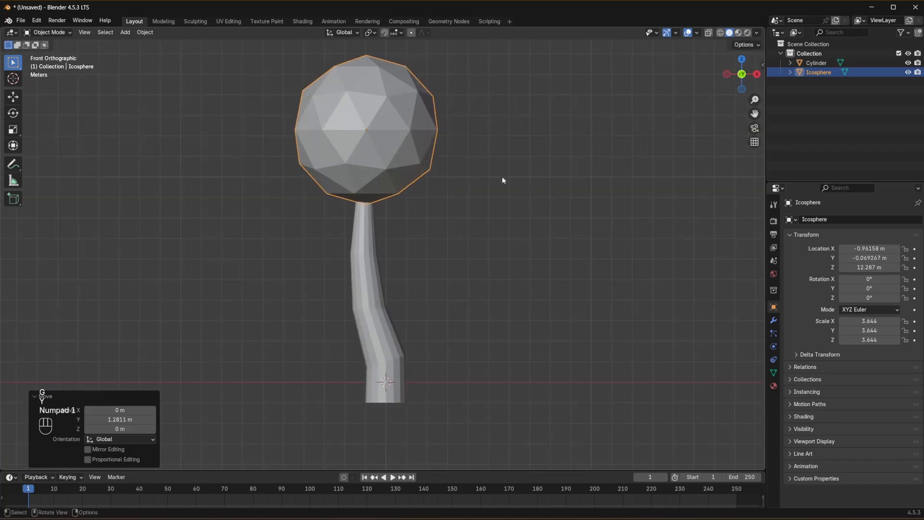
key(KP_7)
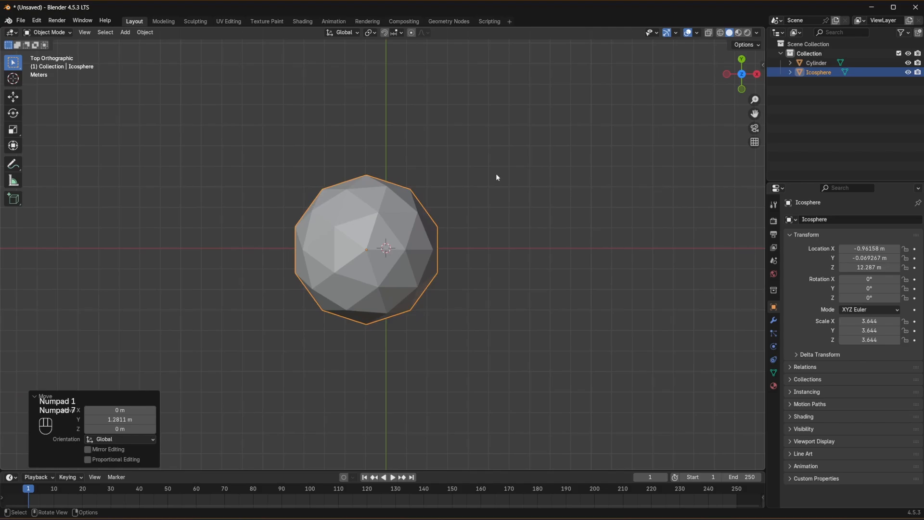
key(KP_1)
click(496, 177)
mouse_move(496, 174)
middle_down()
mouse_move(408, 175)
mouse_move(409, 200)
mouse_move(499, 155)
mouse_move(492, 182)
middle_up()
- In Edit Mode, subdivide all faces of the ico sphere with one cut
click(400, 131)
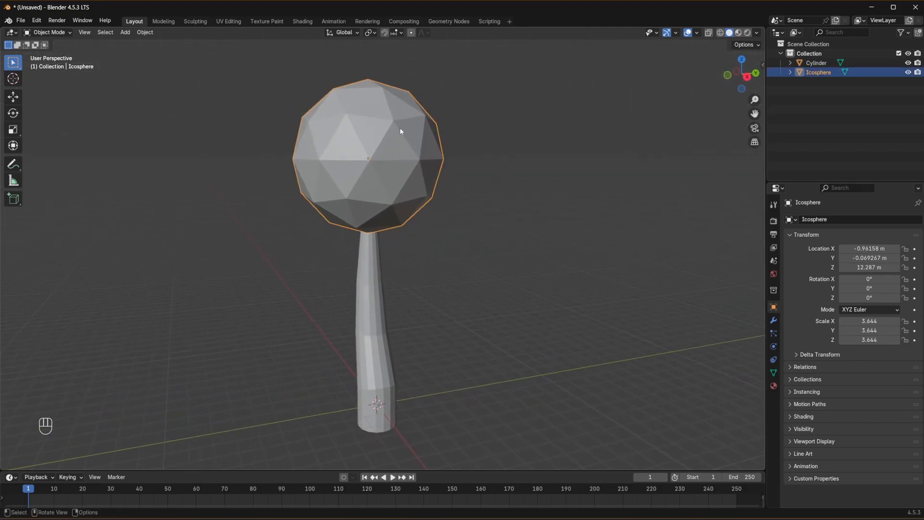
click(49, 32)
click(49, 52)
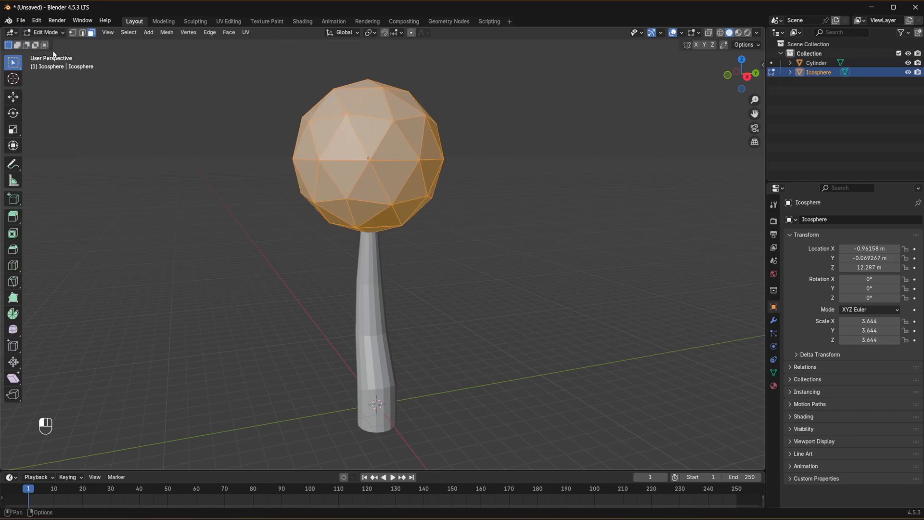
right_click(347, 108)
click(345, 109)
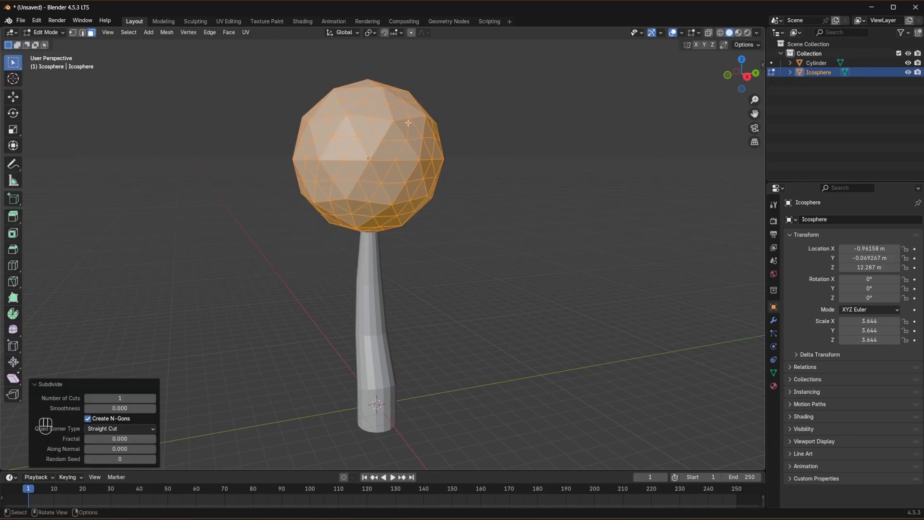
middle_drag(498, 169, 369, 172)
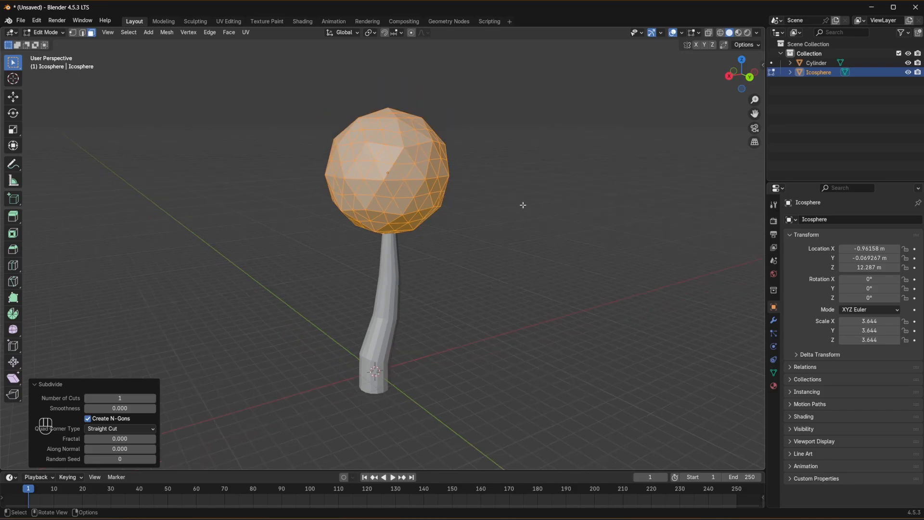
middle_drag(522, 204, 452, 168)
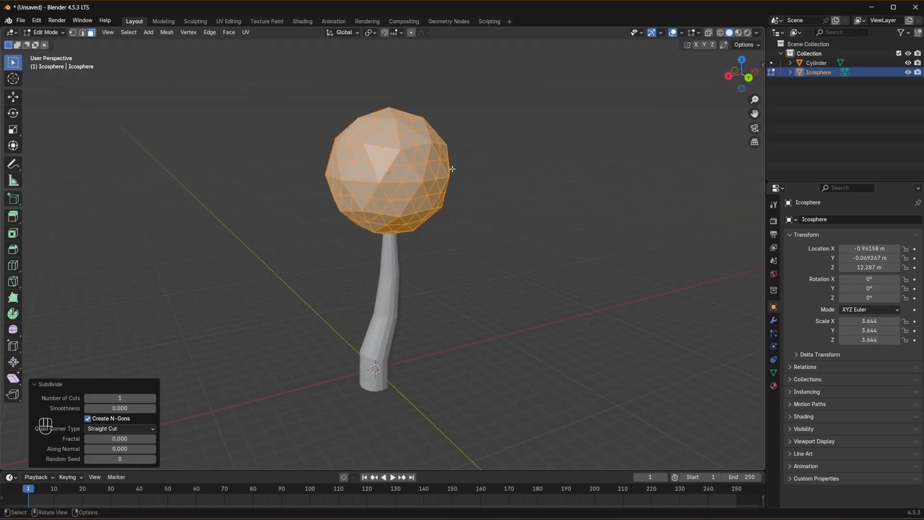
- Randomize the ico sphere's vertices with amount 0.06 m, uniform 0.349, normal 0.453 and random seed 10
click(166, 32)
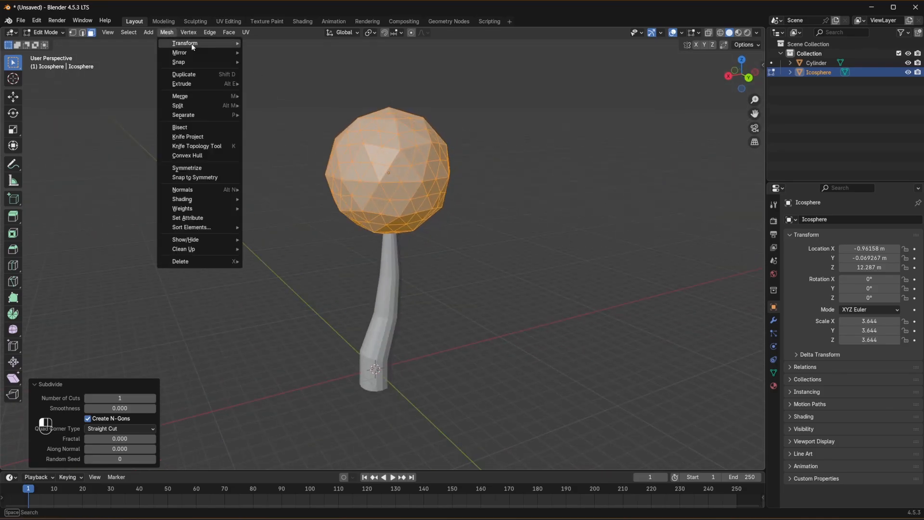
mouse_move(191, 43)
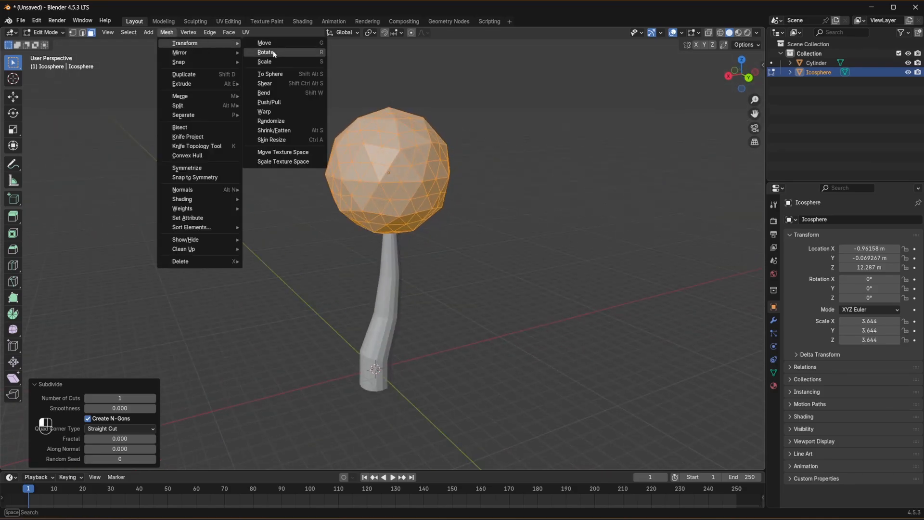
click(282, 122)
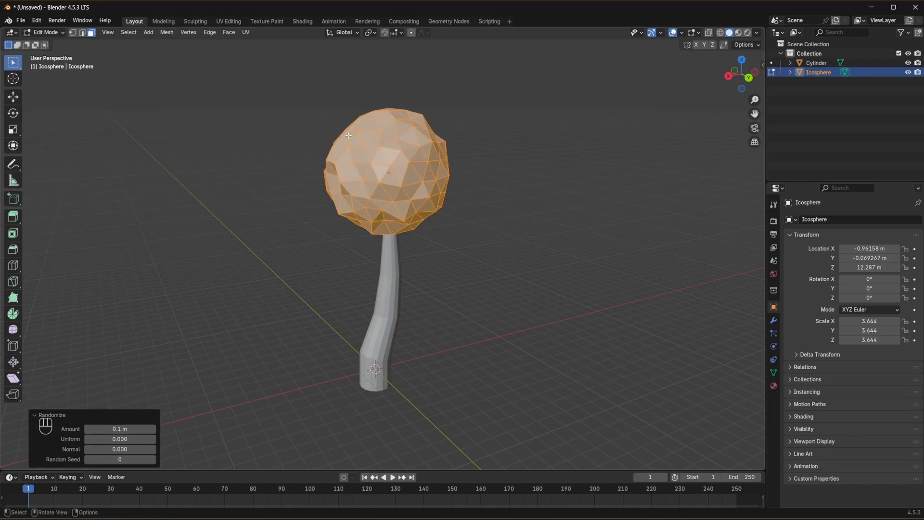
click(152, 430)
click(152, 431)
drag(153, 431, 139, 459)
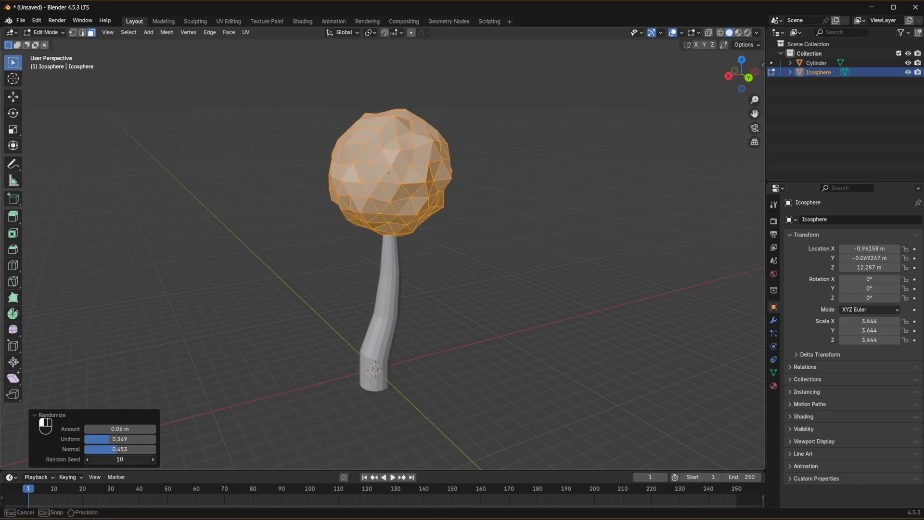
click(541, 233)
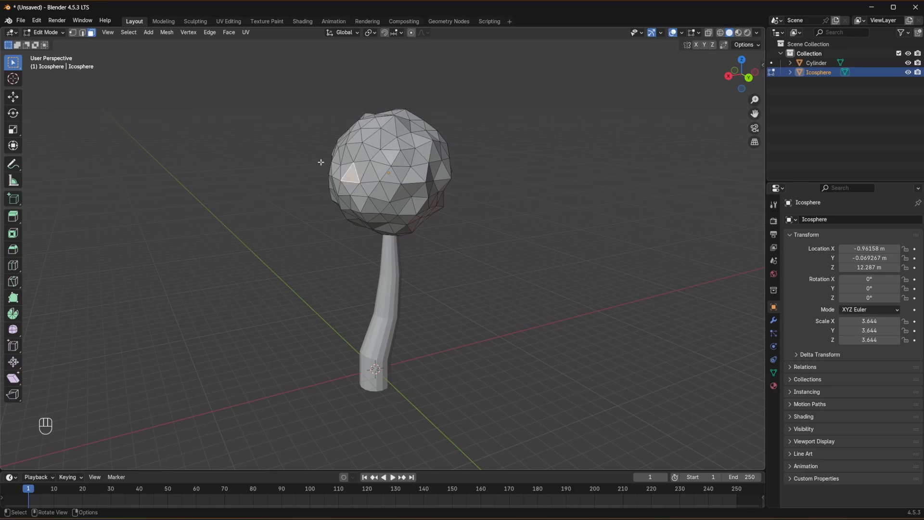
- Return to Object Mode and select the randomized foliage sphere
click(46, 33)
click(51, 42)
click(458, 149)
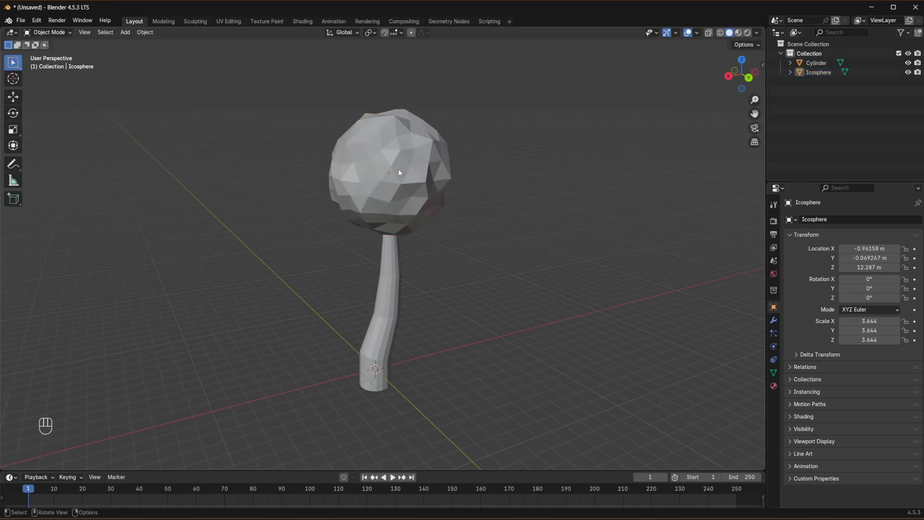
click(399, 172)
middle_drag(553, 231, 486, 239)
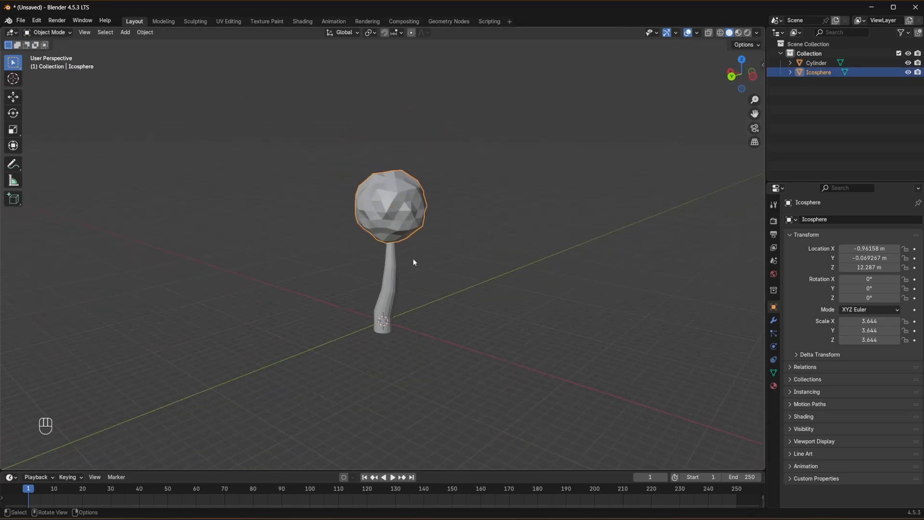
middle_drag(406, 270, 506, 268)
key(s)
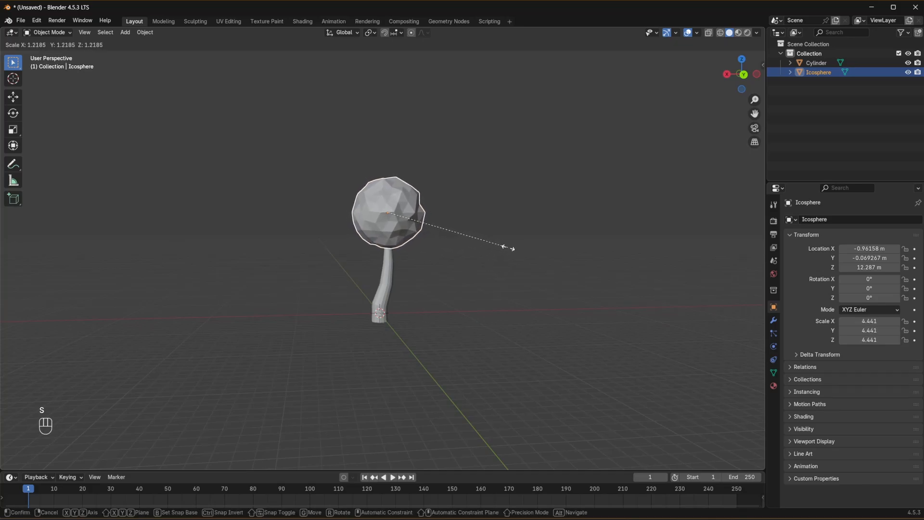
key(x)
key(y)
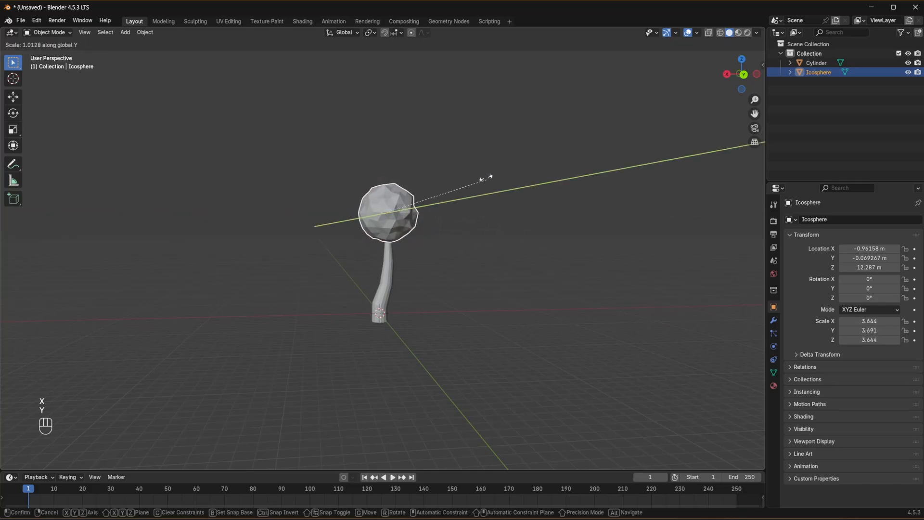
key(z)
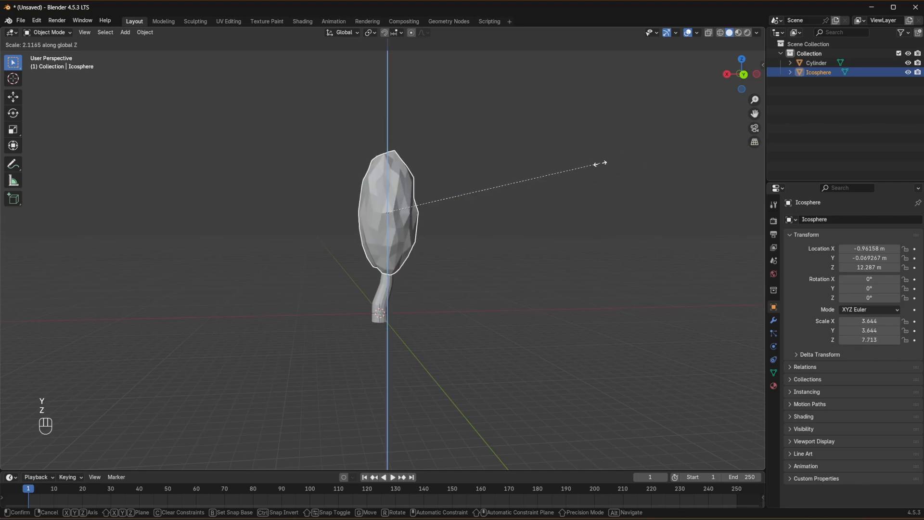
- Scale the foliage uniformly by about 1.337, and widen it along X to a scale of about 5.854
key(s)
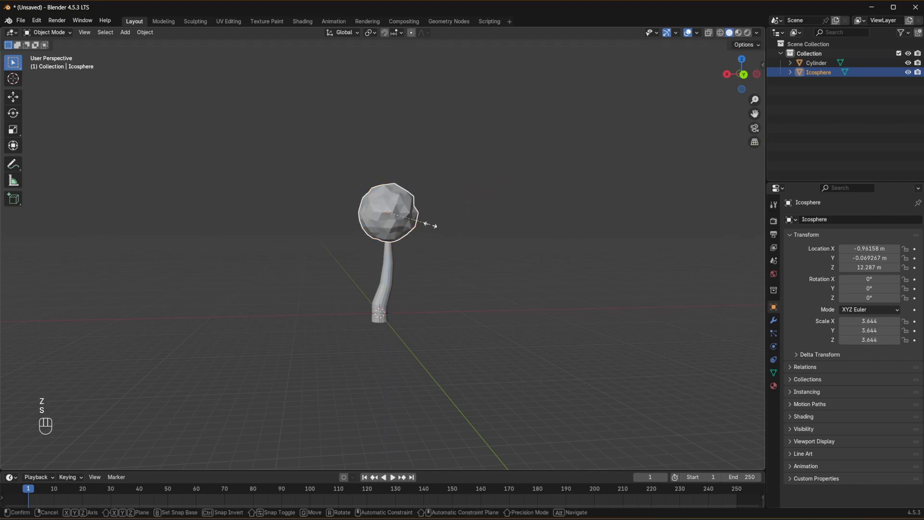
click(446, 227)
key(s)
key(x)
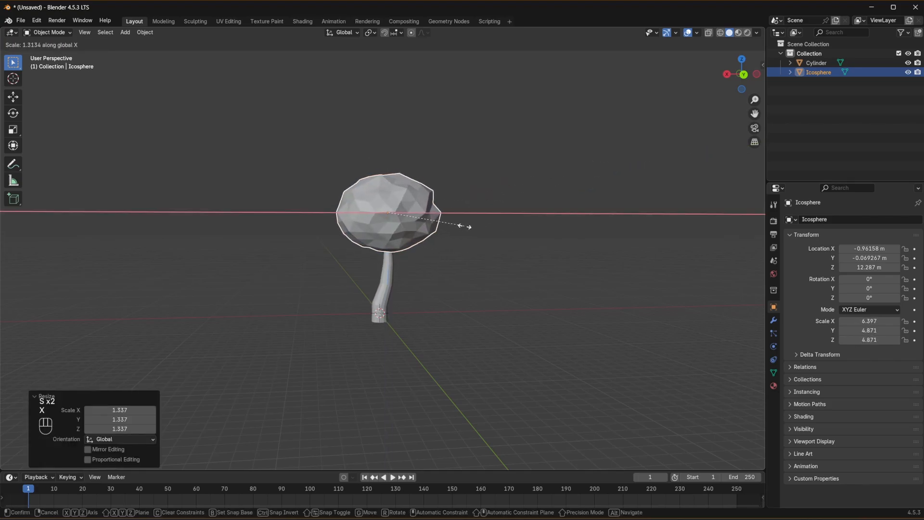
click(458, 223)
click(552, 220)
middle_drag(553, 221, 361, 230)
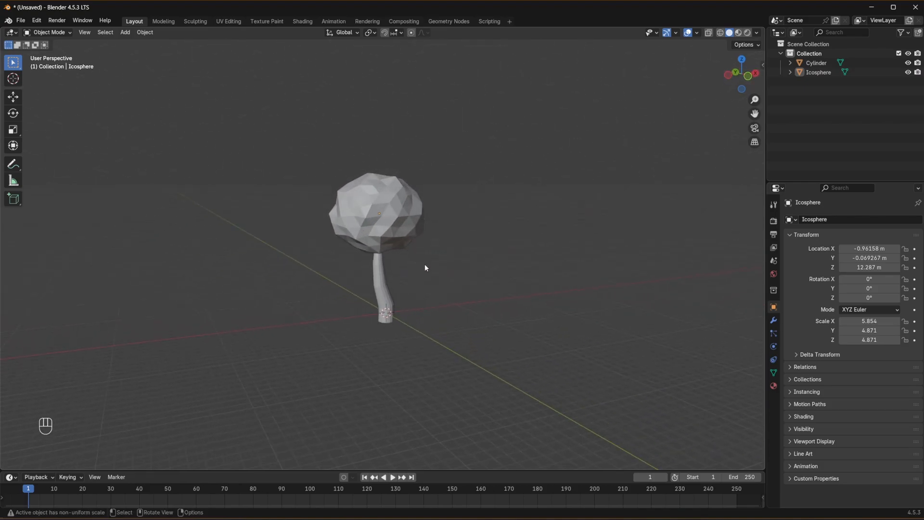
- Select both the foliage and the trunk and join them into one object
click(51, 35)
drag(352, 138, 524, 393)
key(ctrl+j)
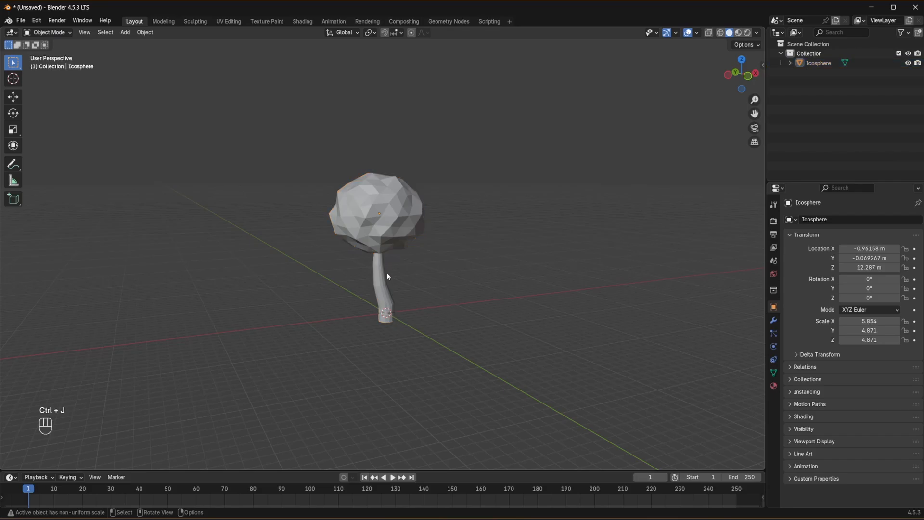
- Duplicate the joined tree to about X -3.1 m, Y -12.9 m, with the copy rotated about Z to roughly -51°
middle_drag(377, 260, 478, 279)
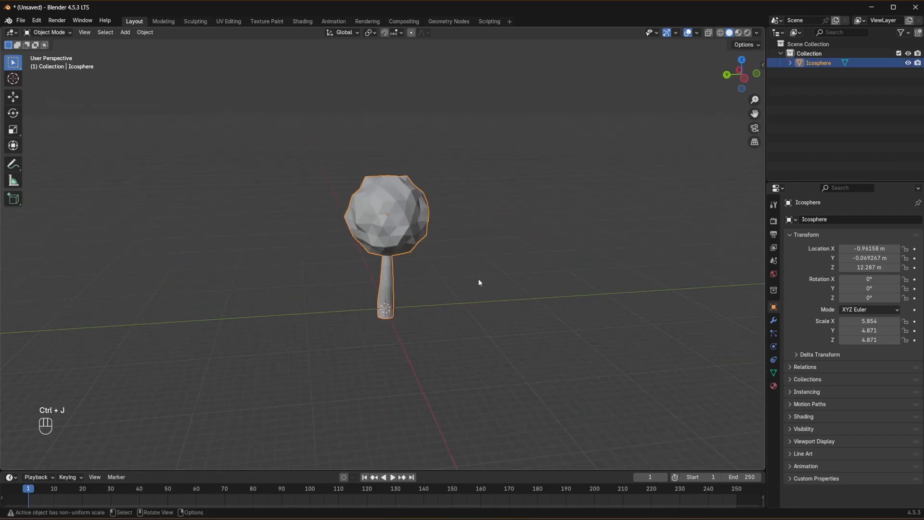
key(shift+d)
click(567, 279)
key(r)
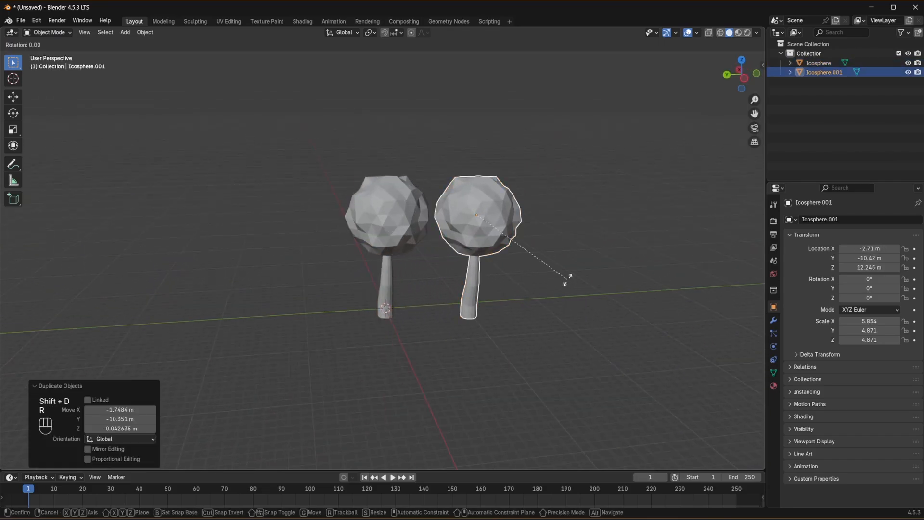
key(z)
click(483, 282)
key(g)
click(514, 283)
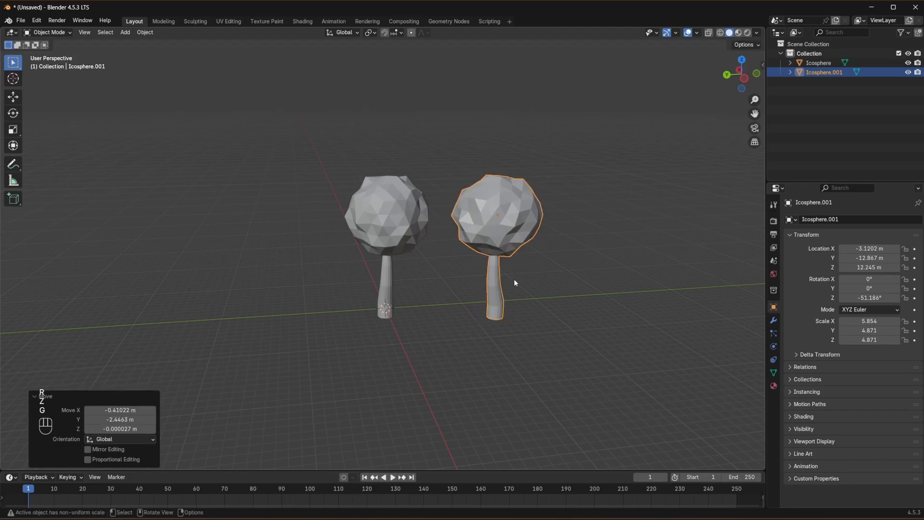
- Duplicate the rotated tree to the original's other side, about 25.6 m along Y, and turn this copy to about -15.6° around Z
key(shift+d)
click(293, 285)
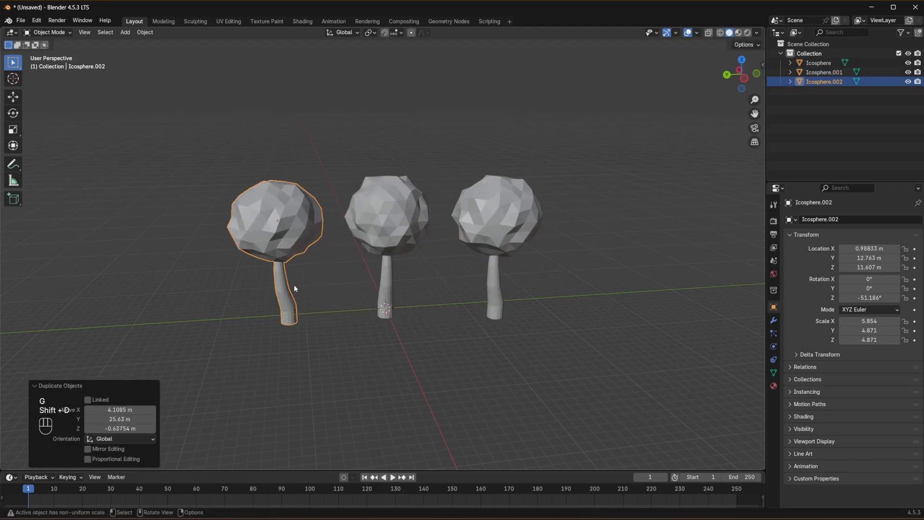
key(r)
key(z)
click(344, 288)
drag(231, 131, 507, 302)
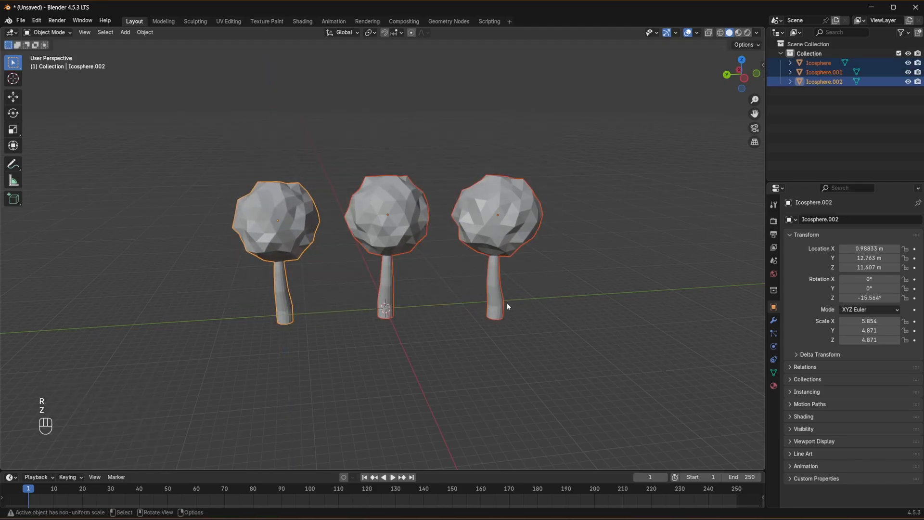
key(s)
key(d)
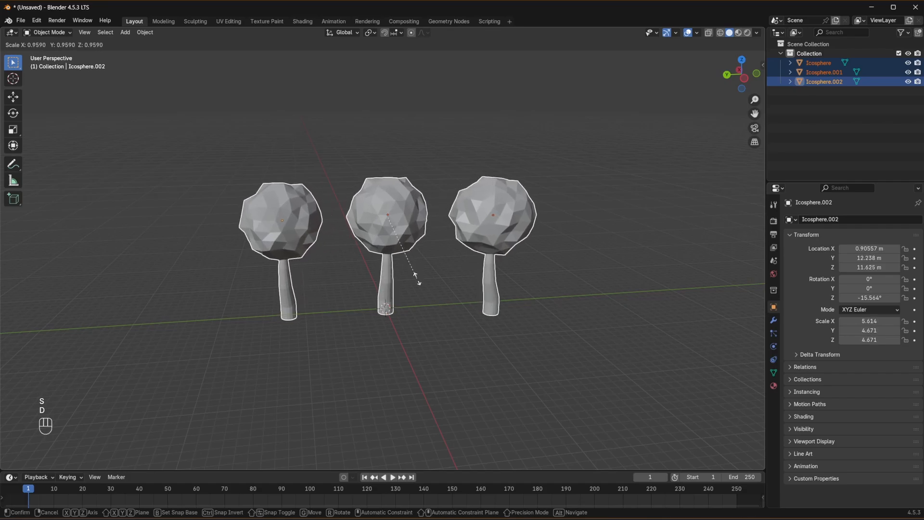
right_click(426, 279)
click(524, 334)
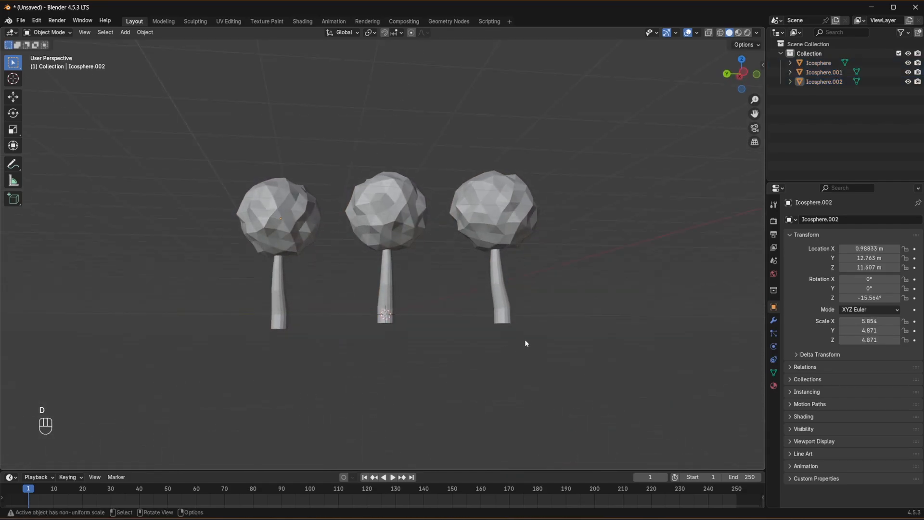